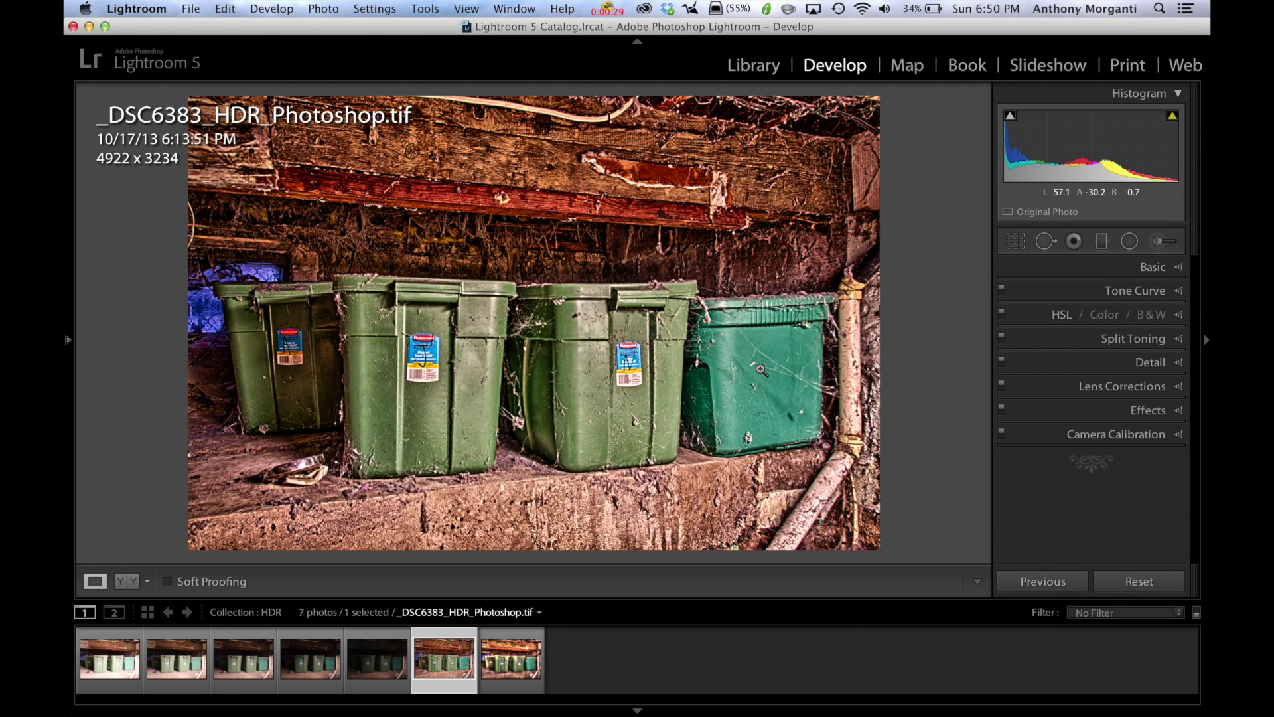
Step: Compare the Photoshop and Nik HDR versions with the brightest source exposure, _DSC6378.NEF
left_click(505, 651)
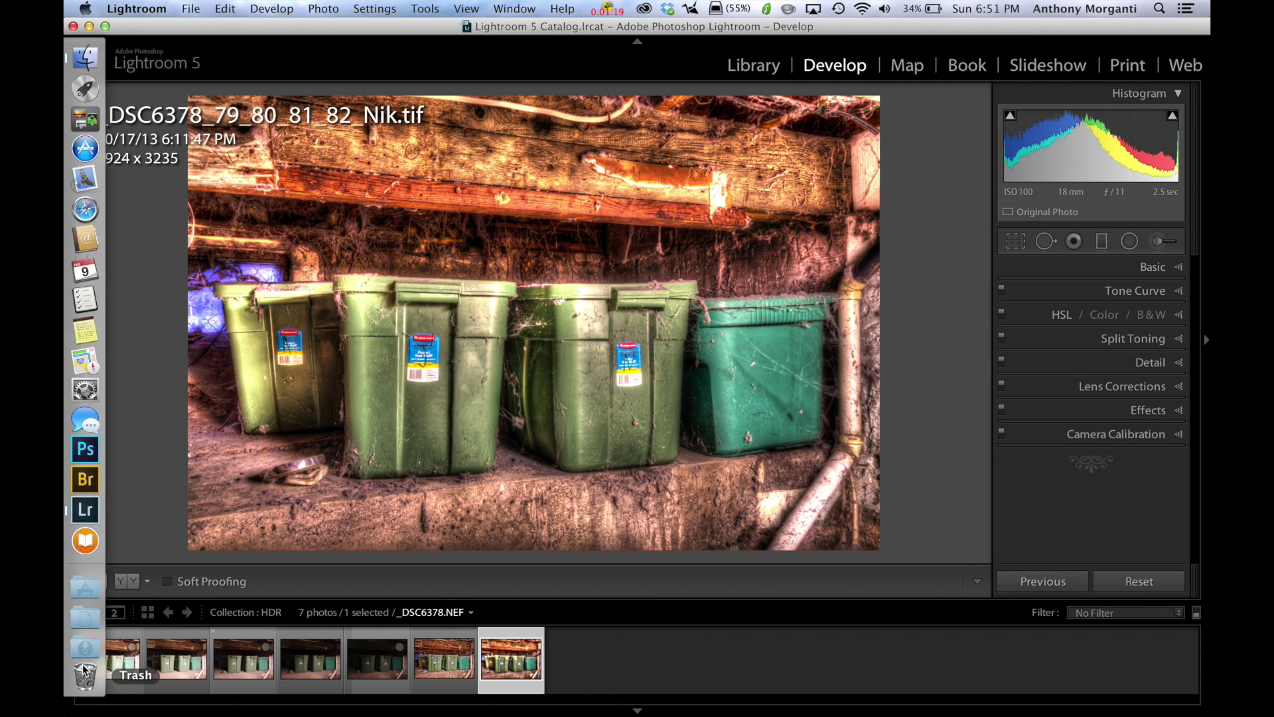
left_click(122, 660)
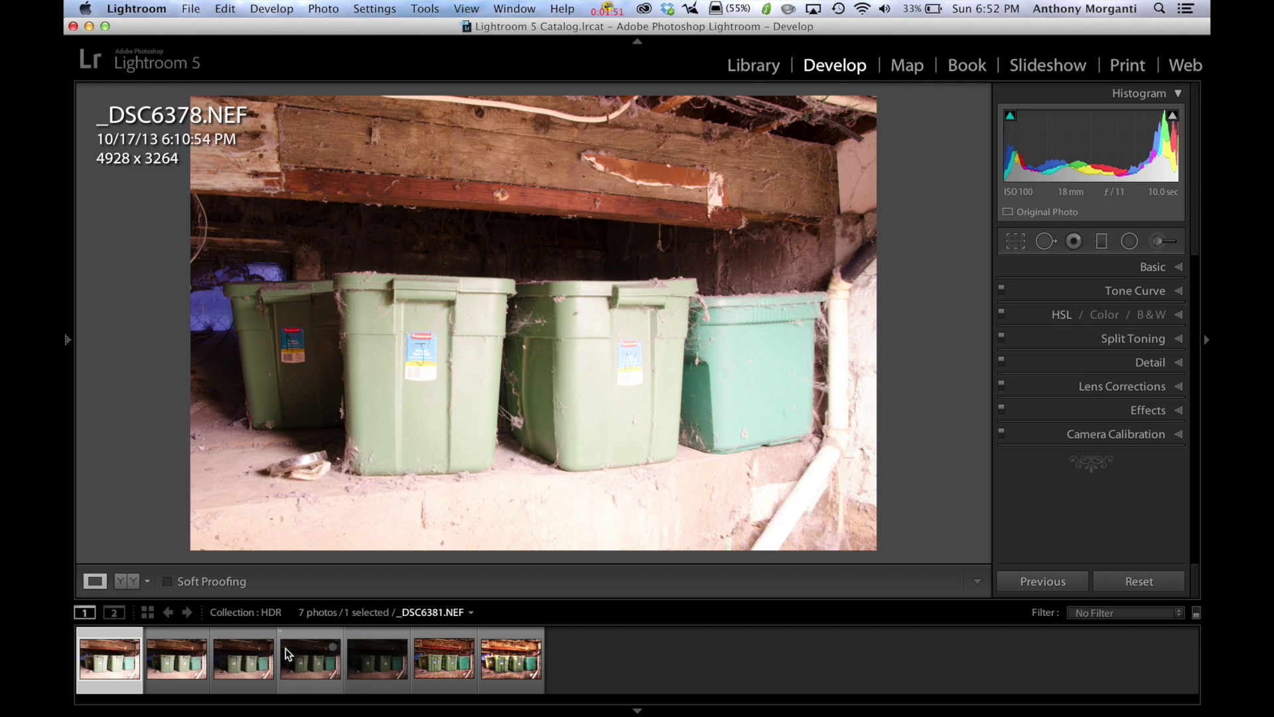
left_click(437, 663)
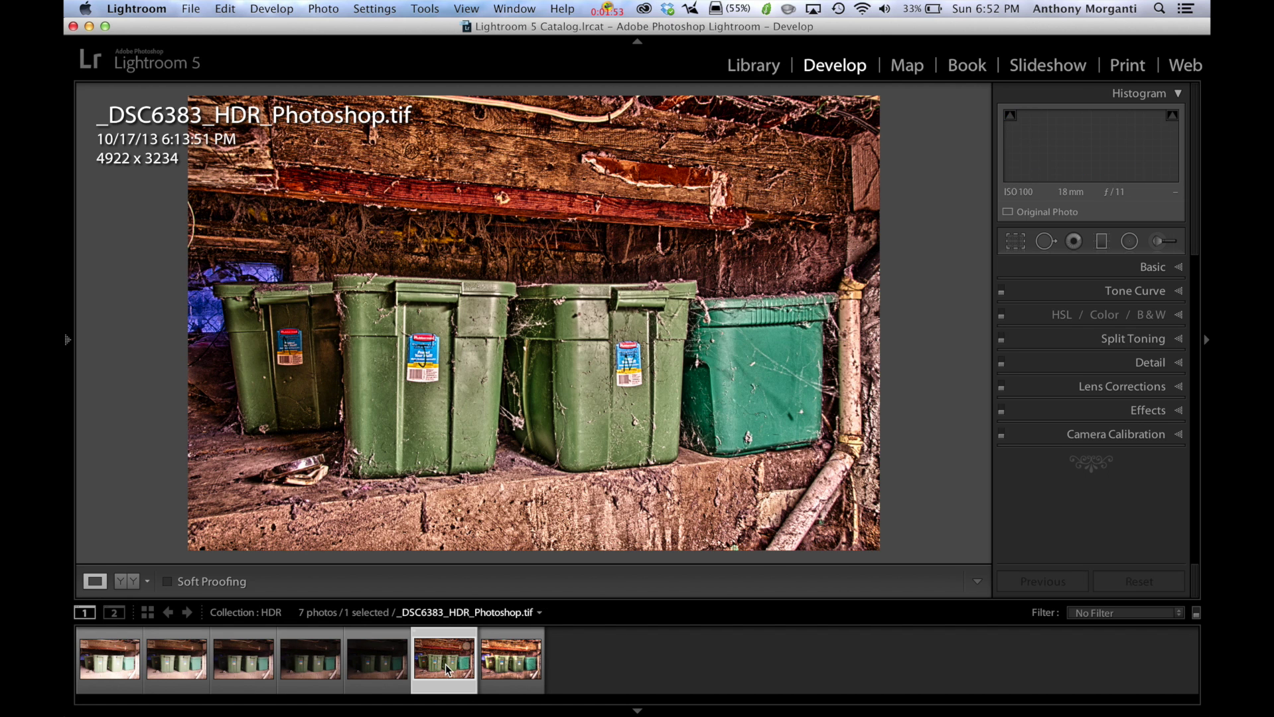
left_click(484, 664)
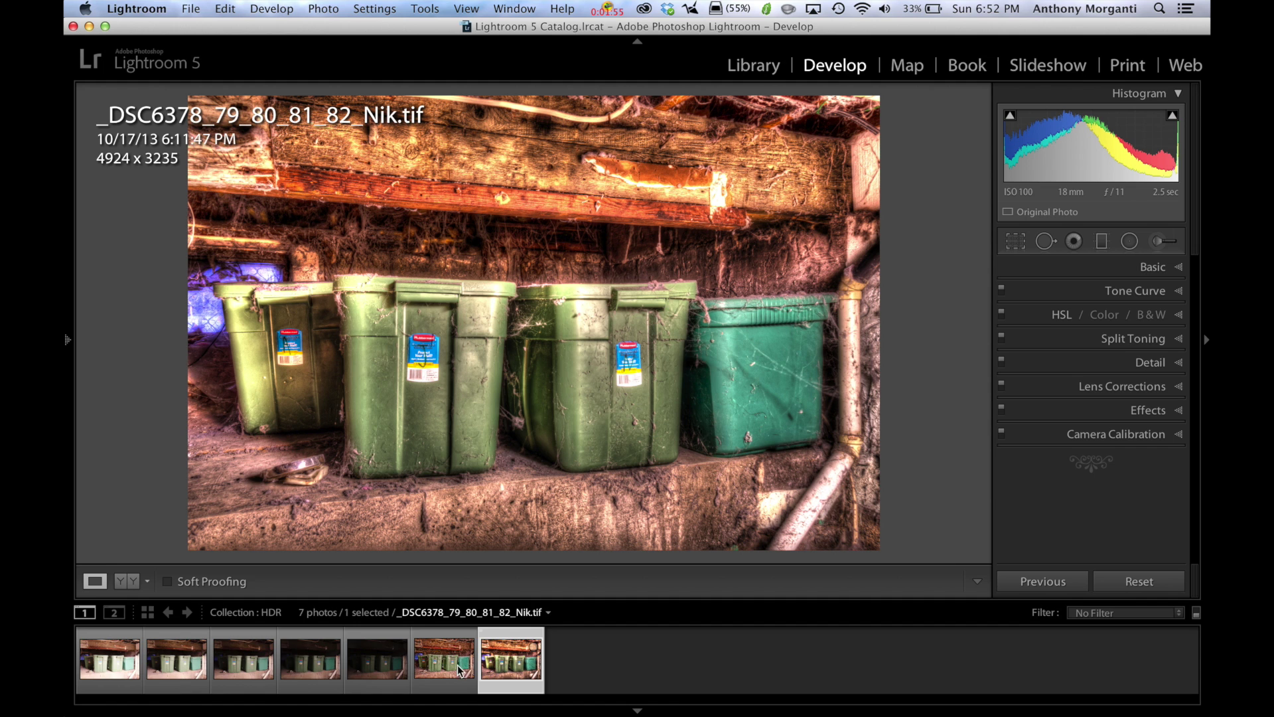
Step: Examine the five bracketed source exposures, _DSC6378.NEF through _DSC6382.NEF, one by one
left_click(246, 660)
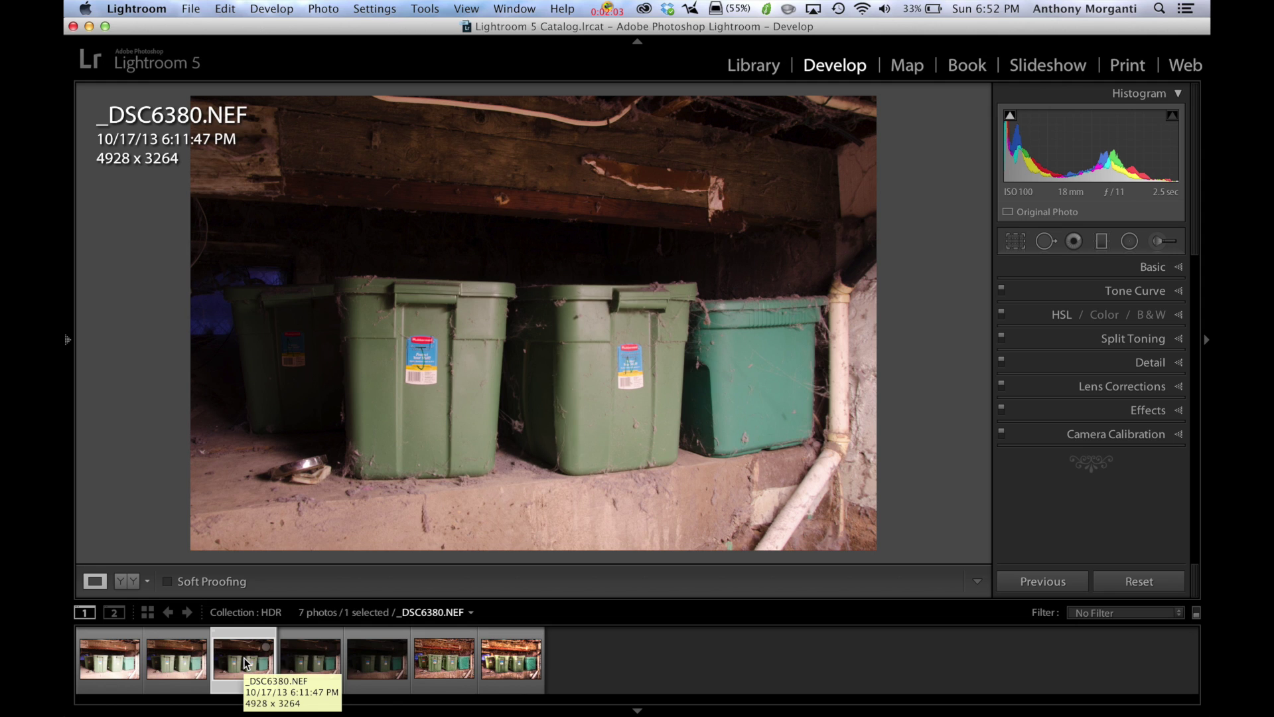
left_click(184, 661)
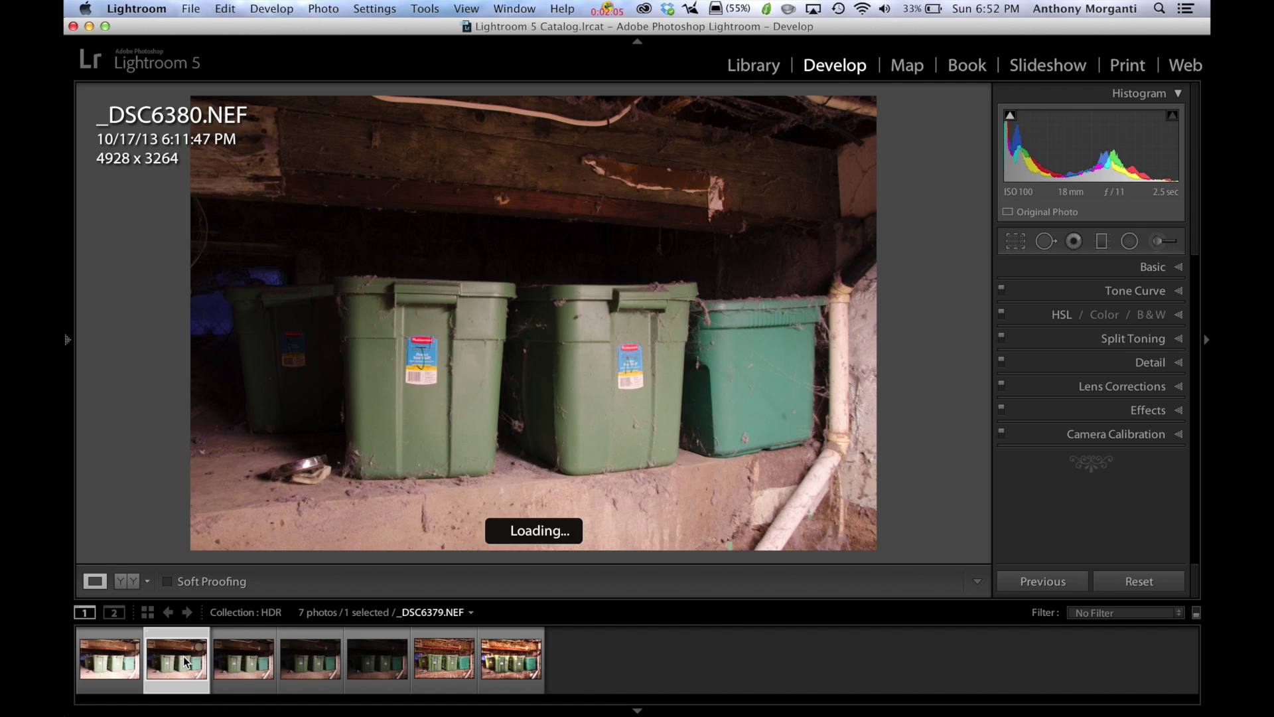
left_click(108, 661)
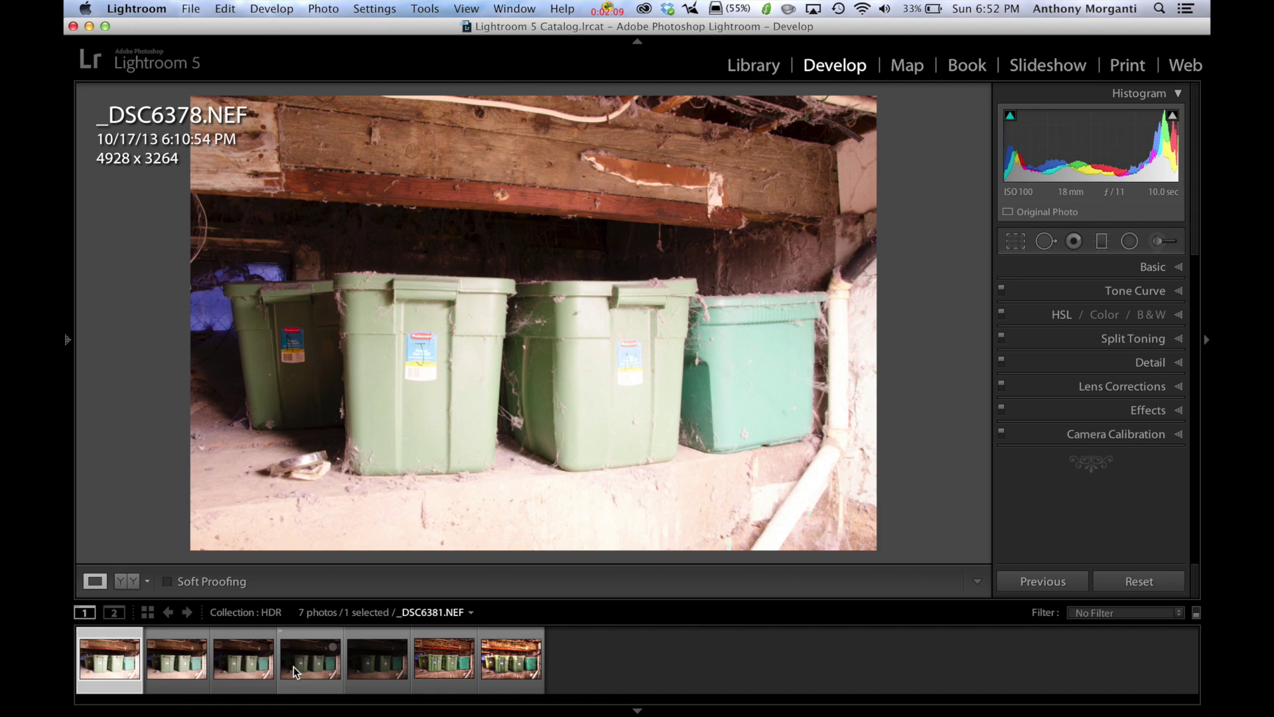
left_click(310, 664)
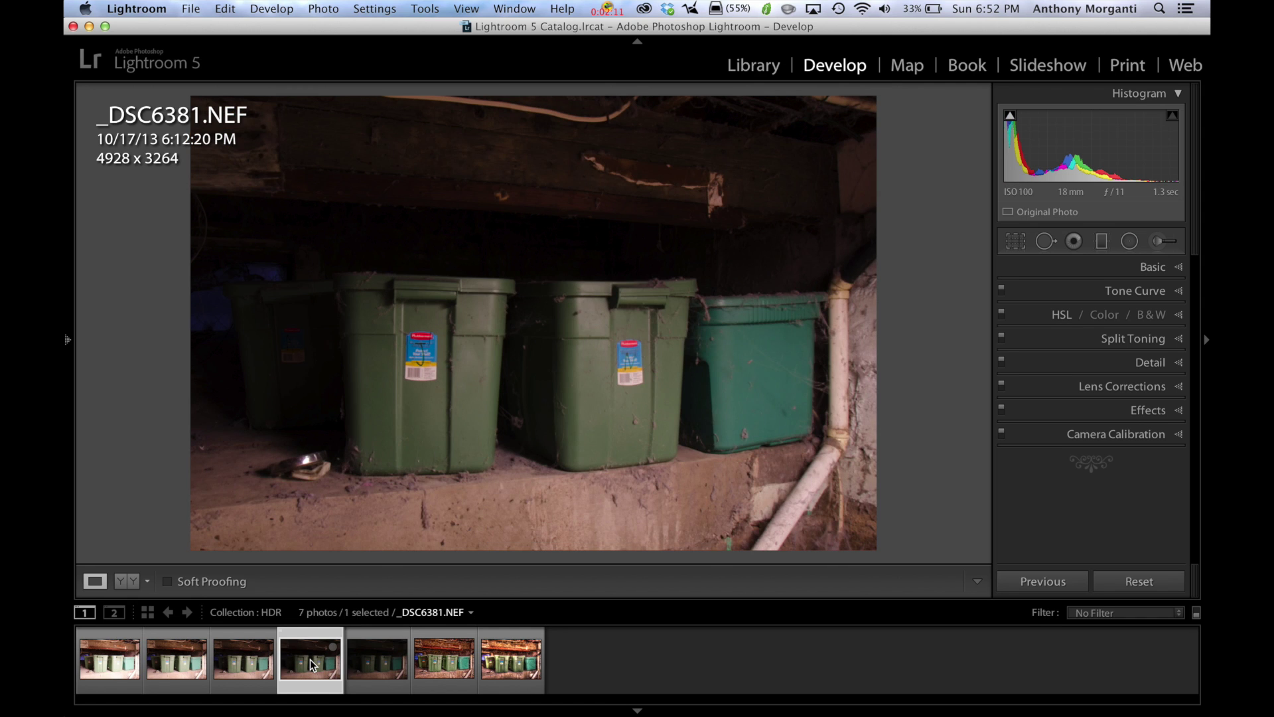
left_click(369, 663)
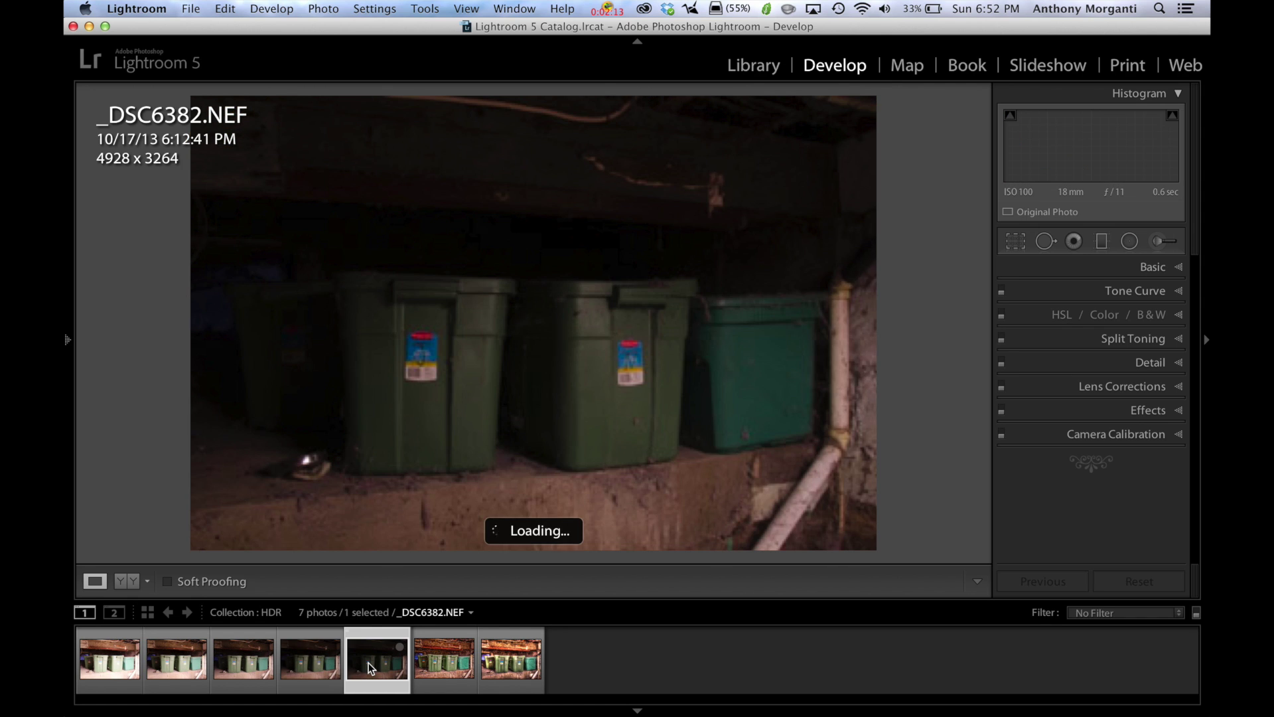
left_click(247, 659)
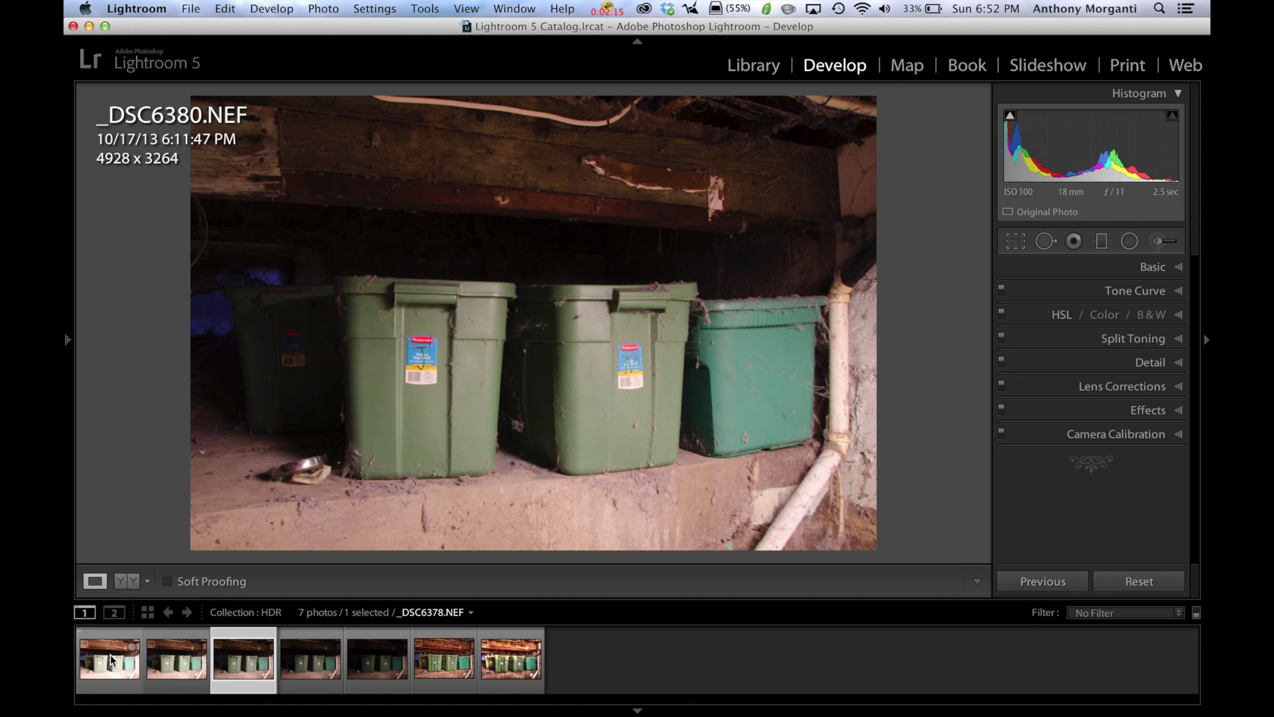
Step: Increase the sharpening amount of the brightest exposure, _DSC6378.NEF
left_click(111, 659)
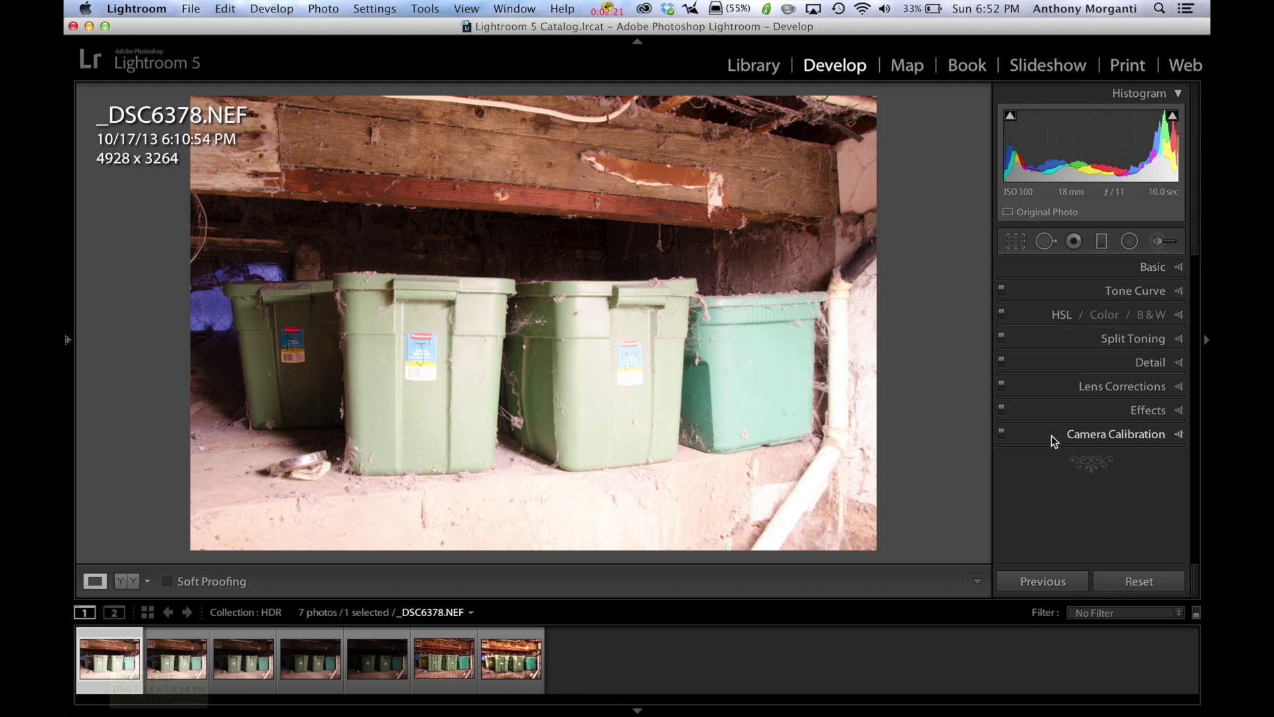
left_click(1134, 363)
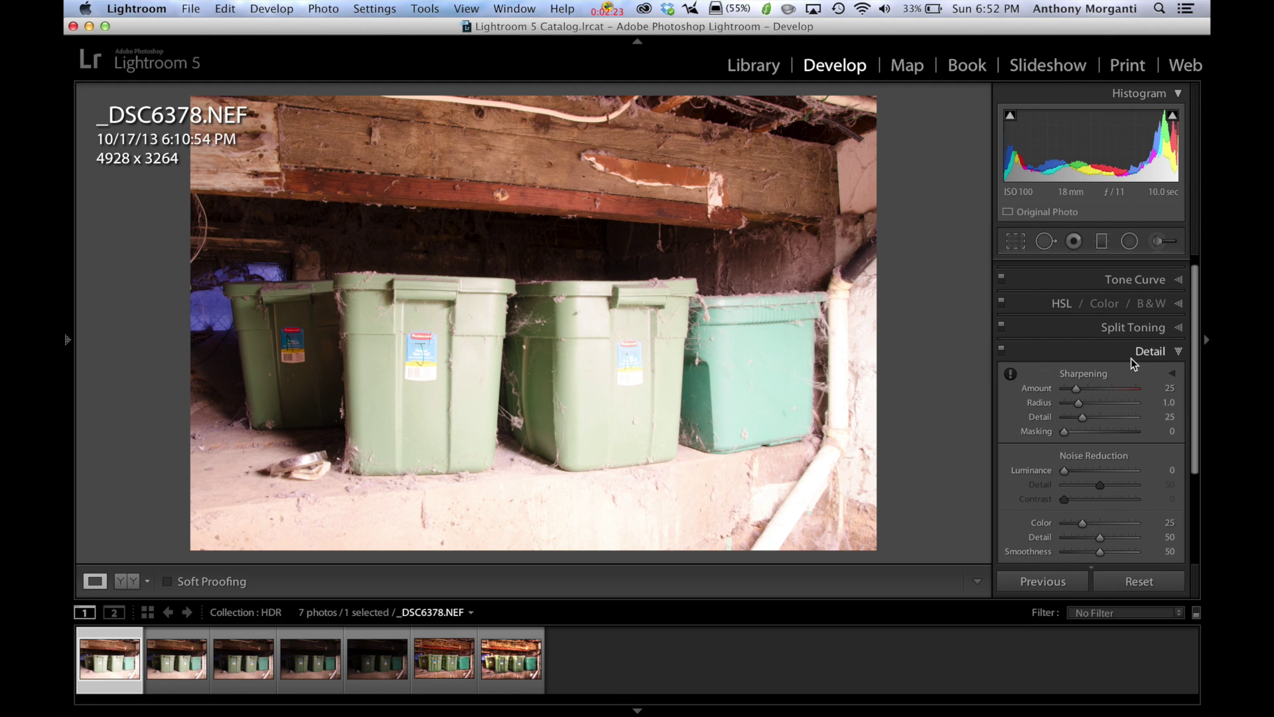
scroll(1131, 357, "down", 3)
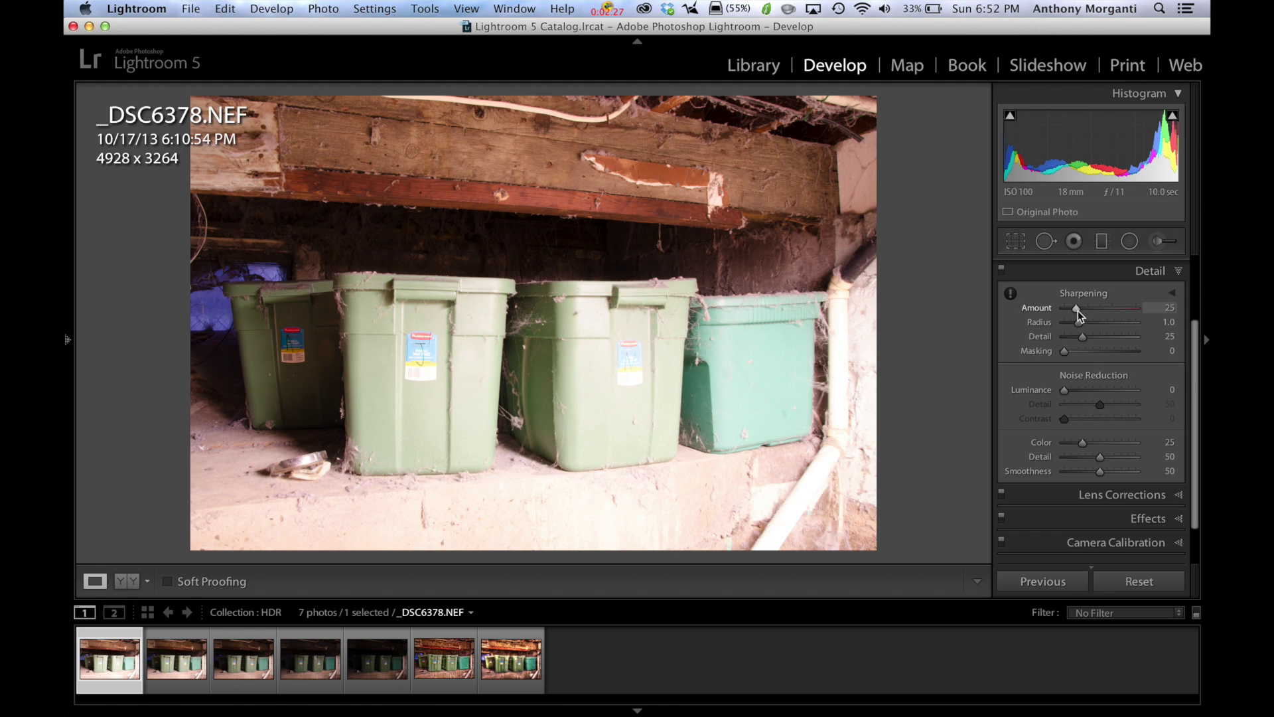
left_click_drag(1077, 310, 1105, 308)
left_click(1178, 271)
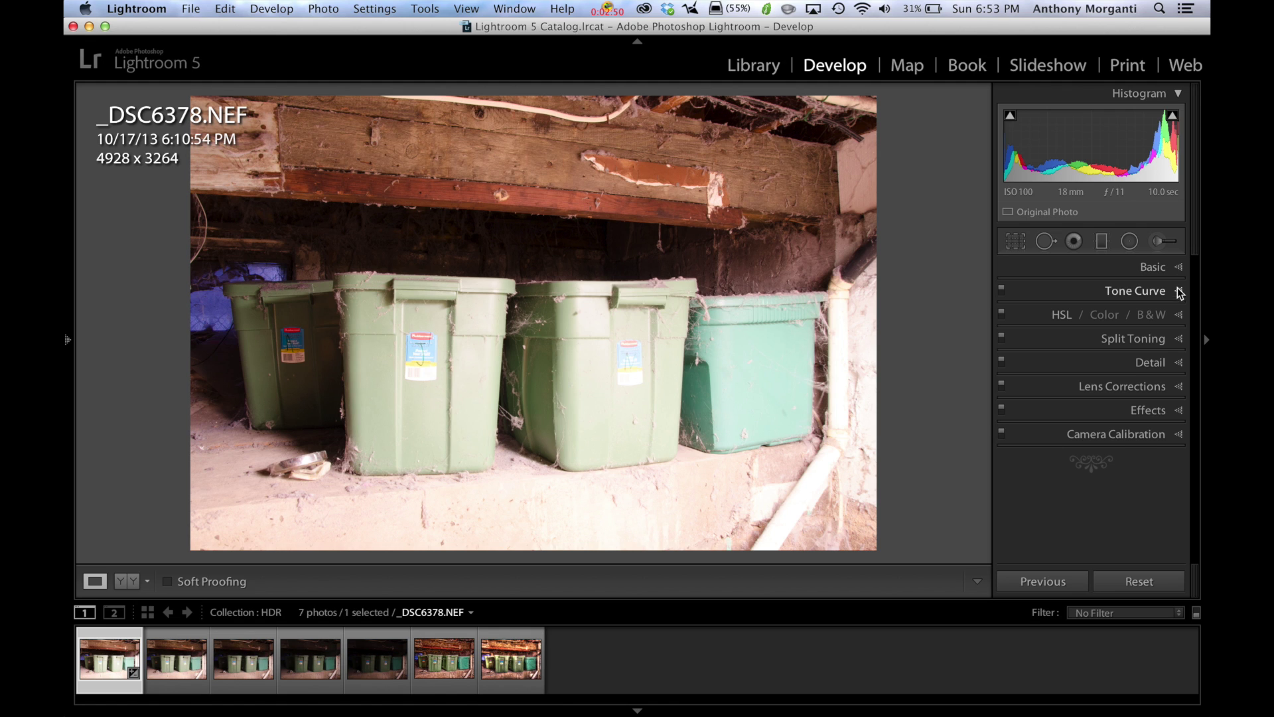
Step: Enable profile corrections and chromatic aberration removal for _DSC6378.NEF in the basic lens corrections
left_click(1180, 390)
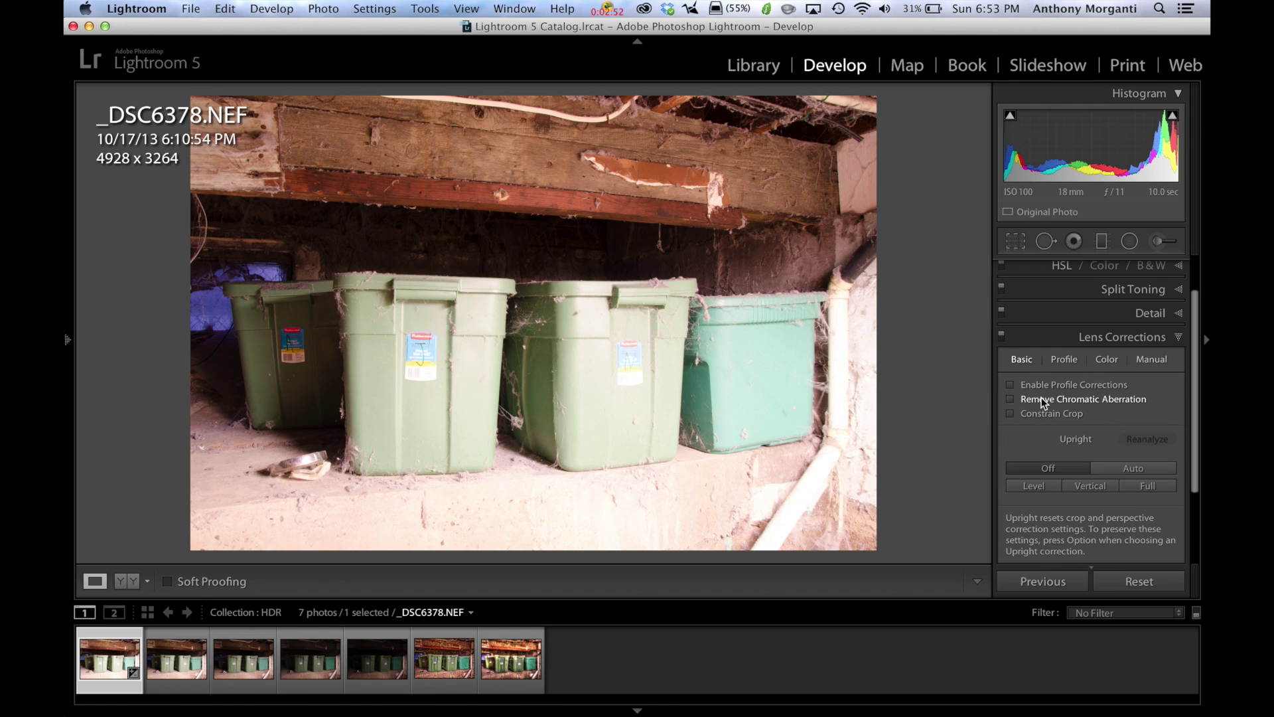
left_click(1009, 385)
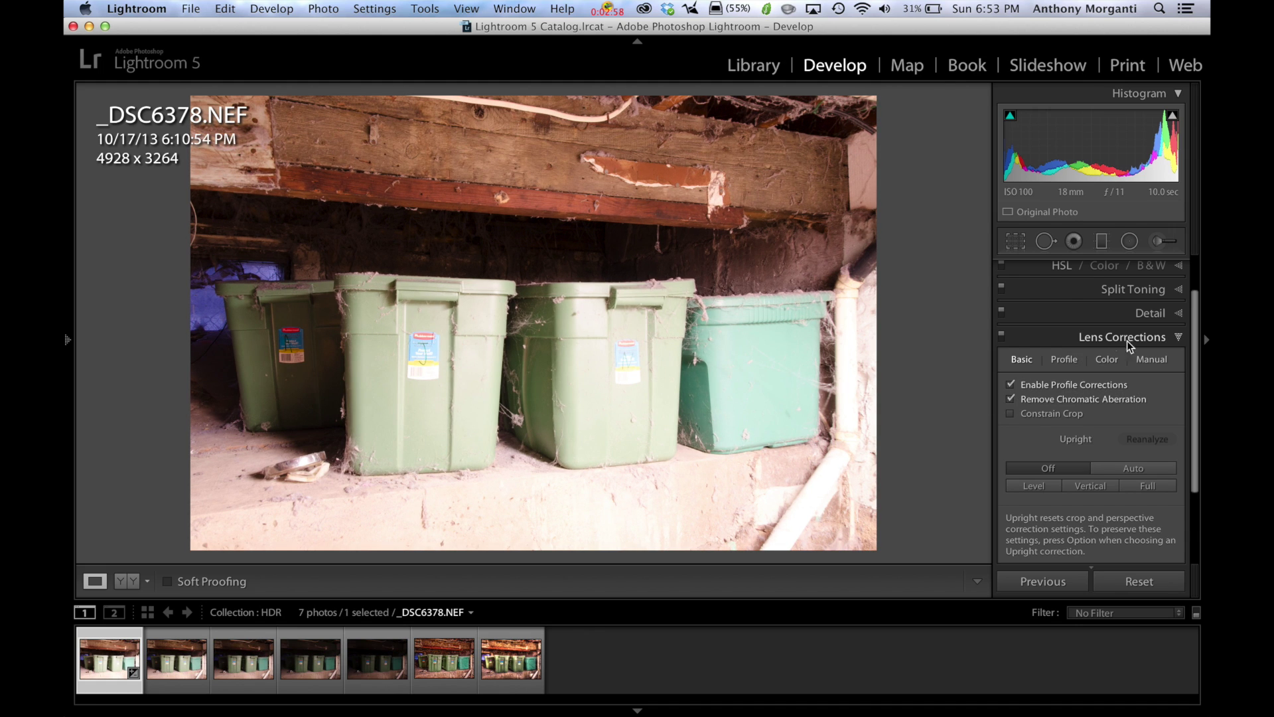
left_click(1177, 336)
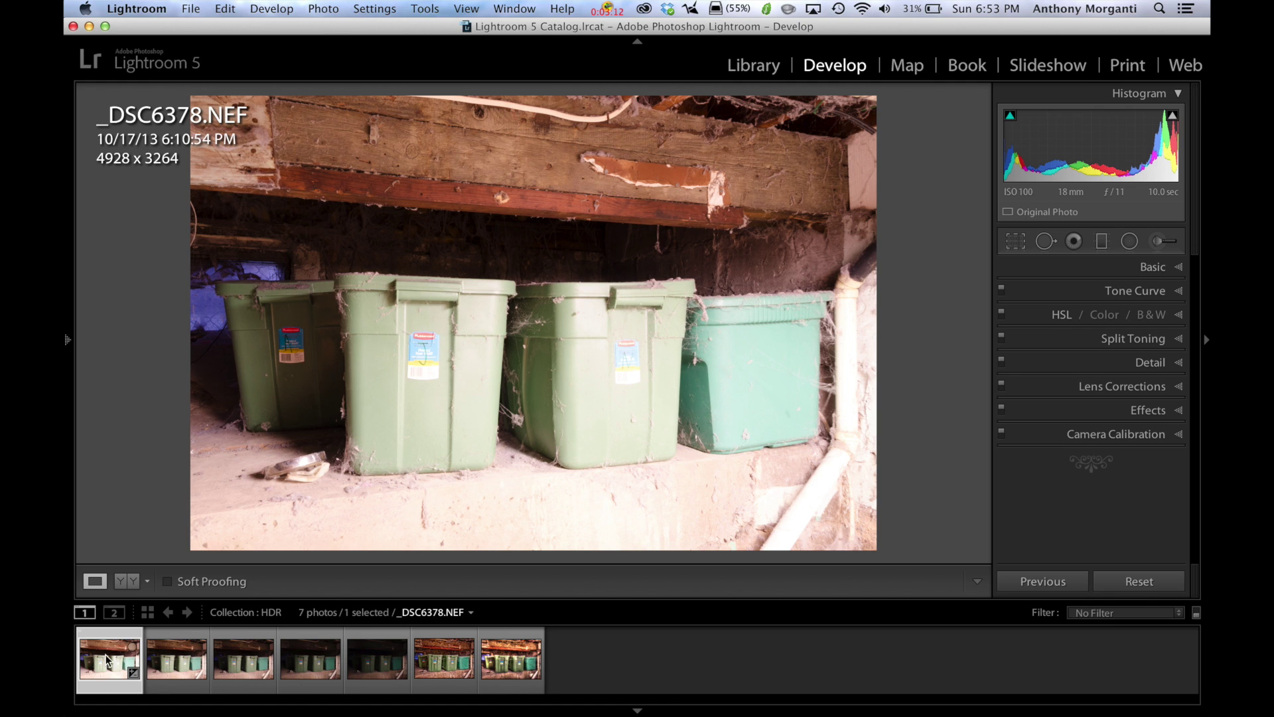
Step: Synchronize the sharpening, lens profile and chromatic aberration settings from _DSC6378.NEF across all five bracketed NEF exposures
key("shift")
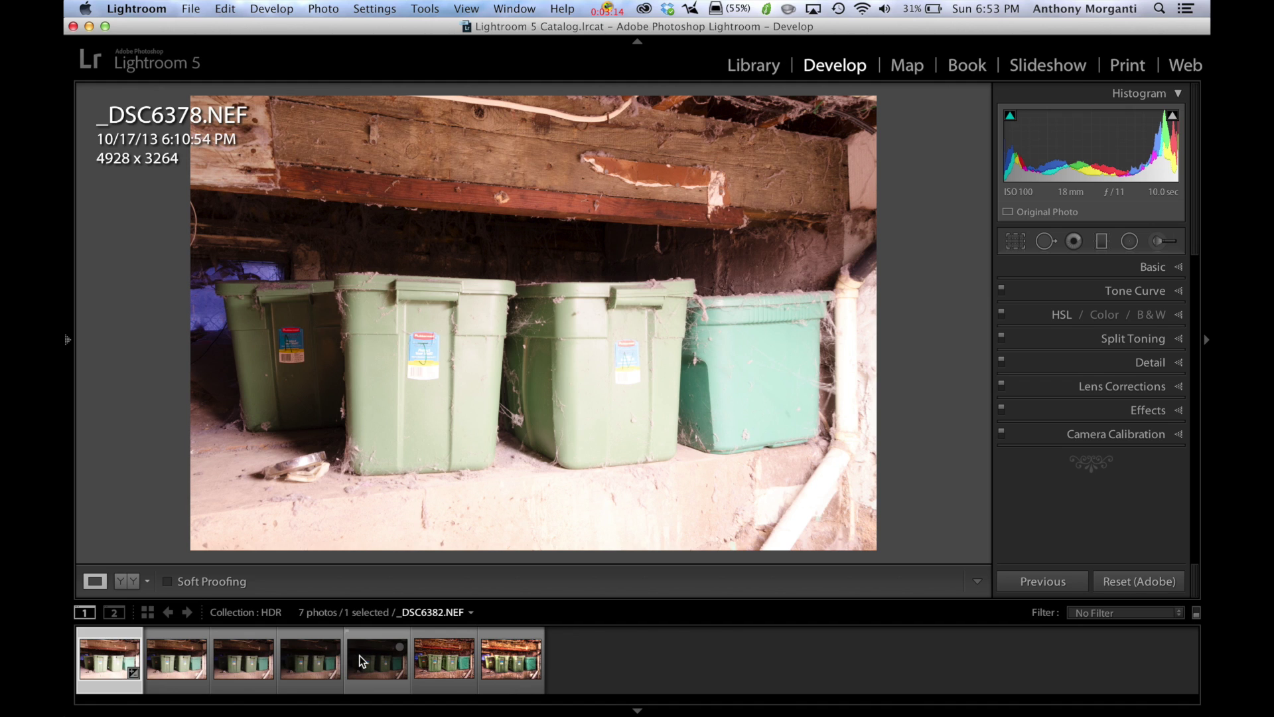
left_click(360, 655, "shift")
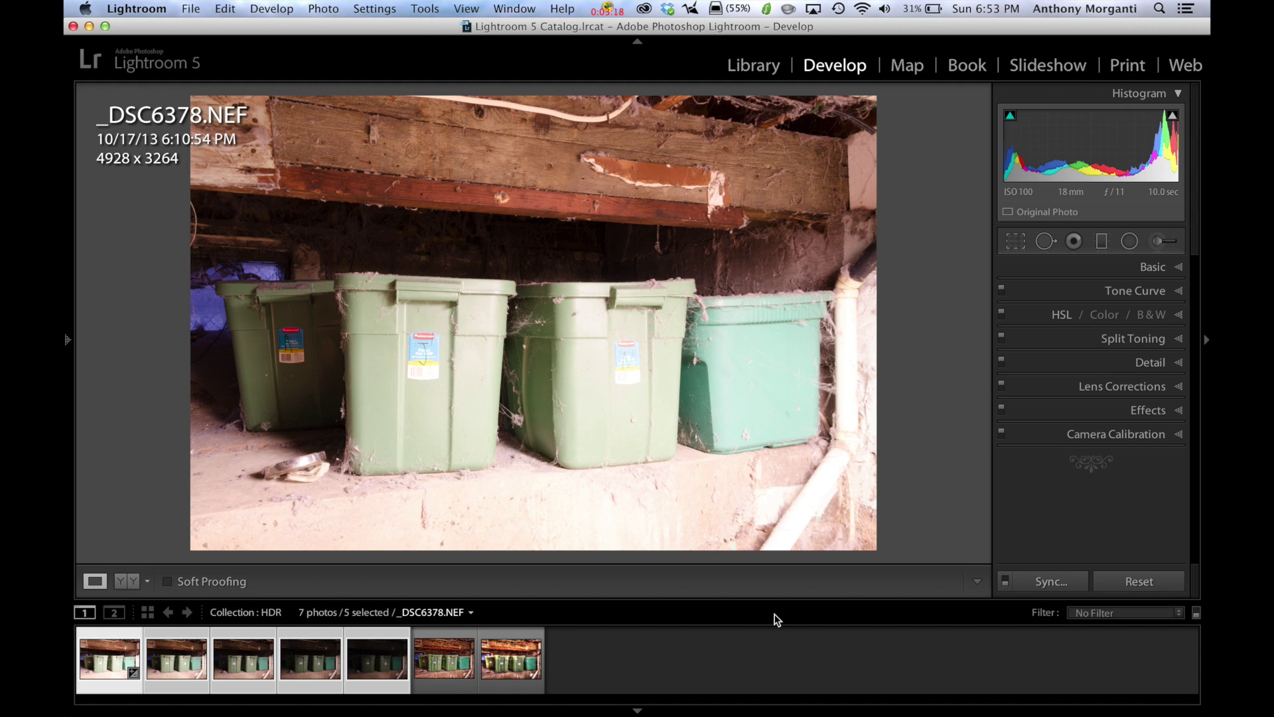
left_click(1046, 584)
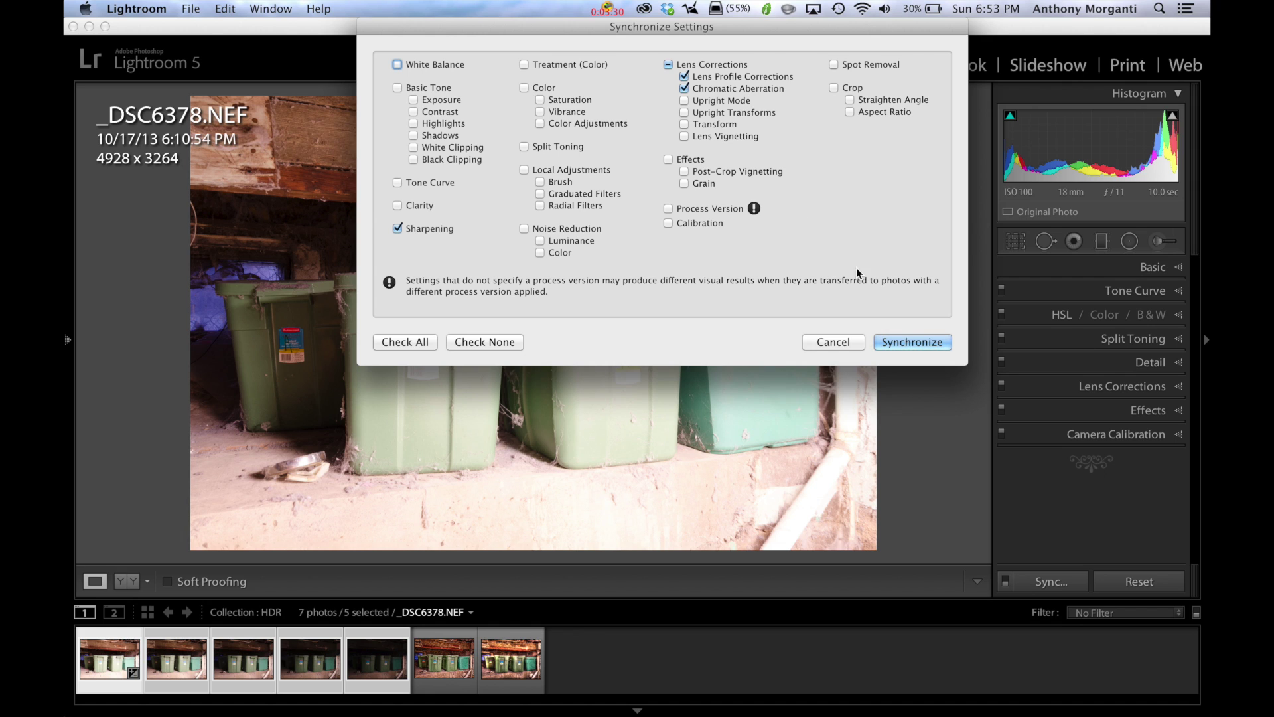
left_click(907, 342)
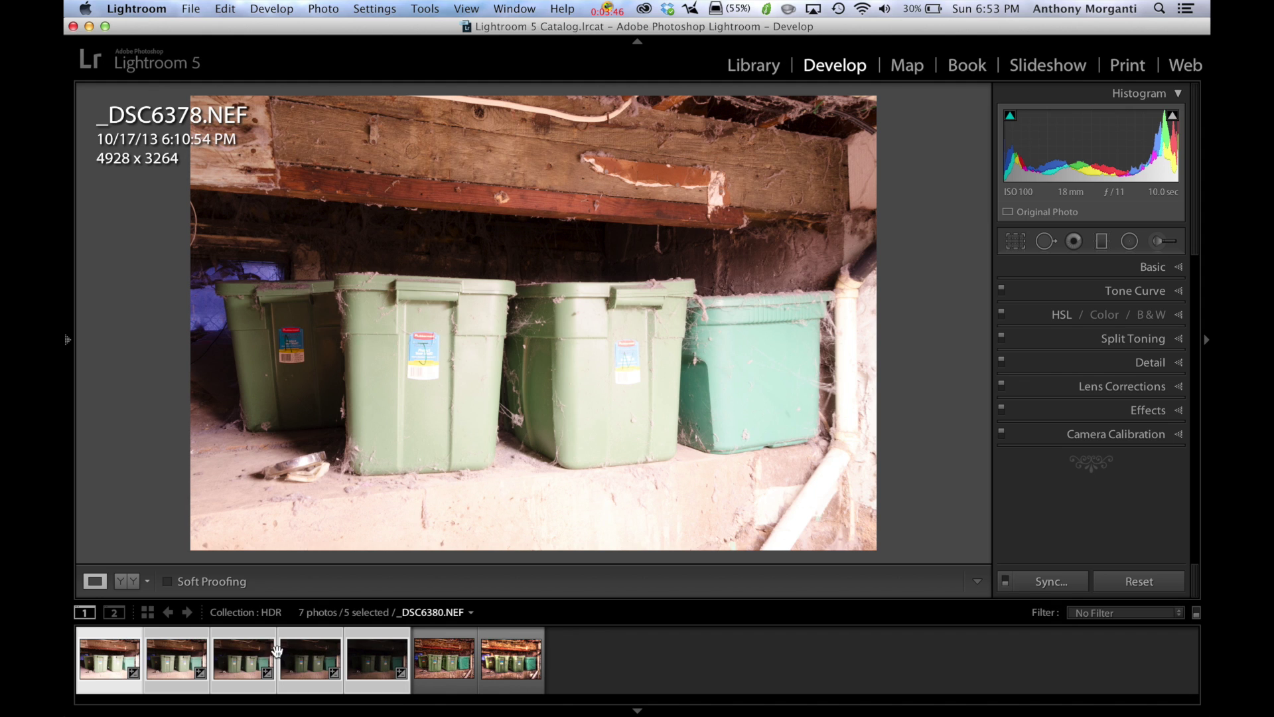
right_click(297, 651)
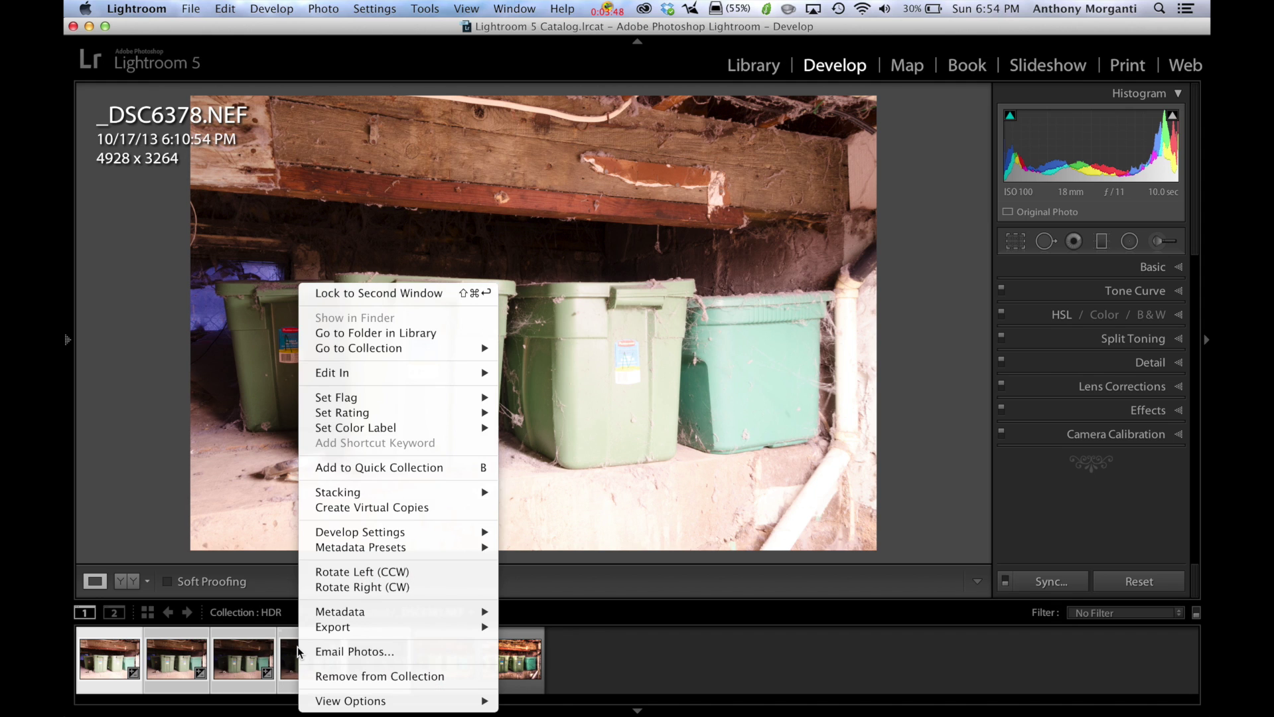
mouse_move(430, 627)
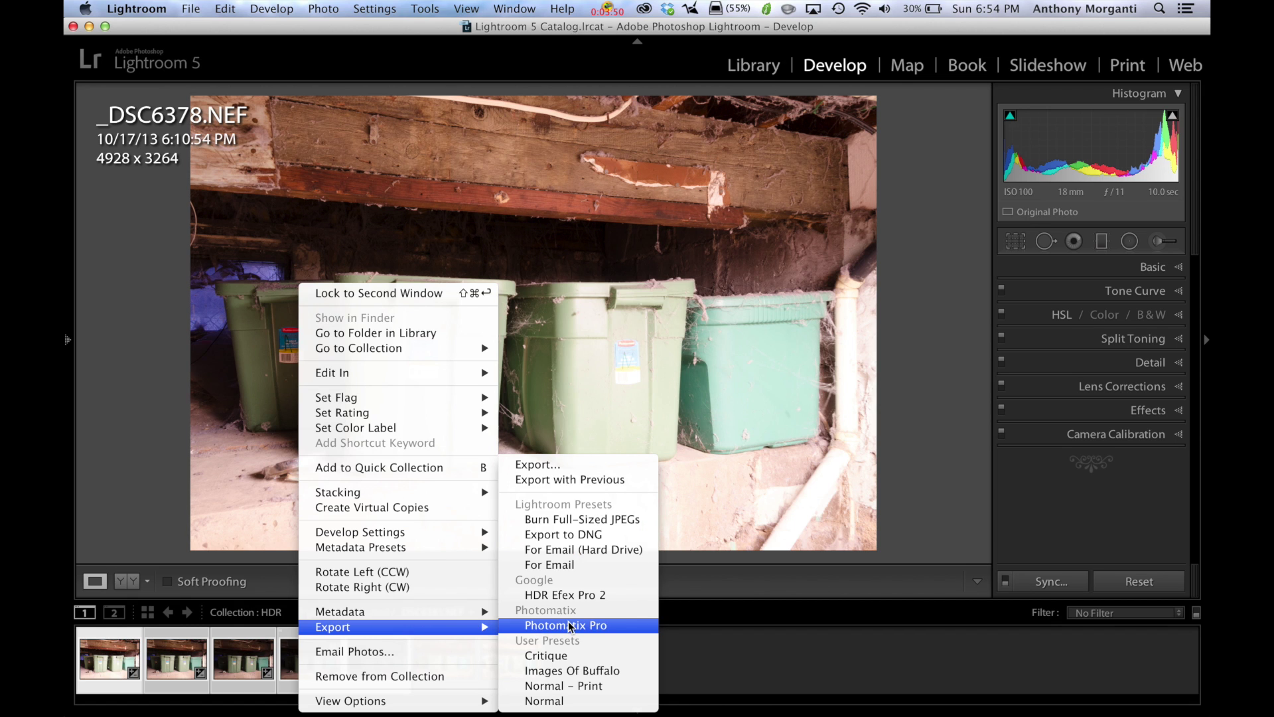
left_click(190, 12)
Step: Start exporting the five selected exposures with the Photomatix Pro preset
left_click(190, 12)
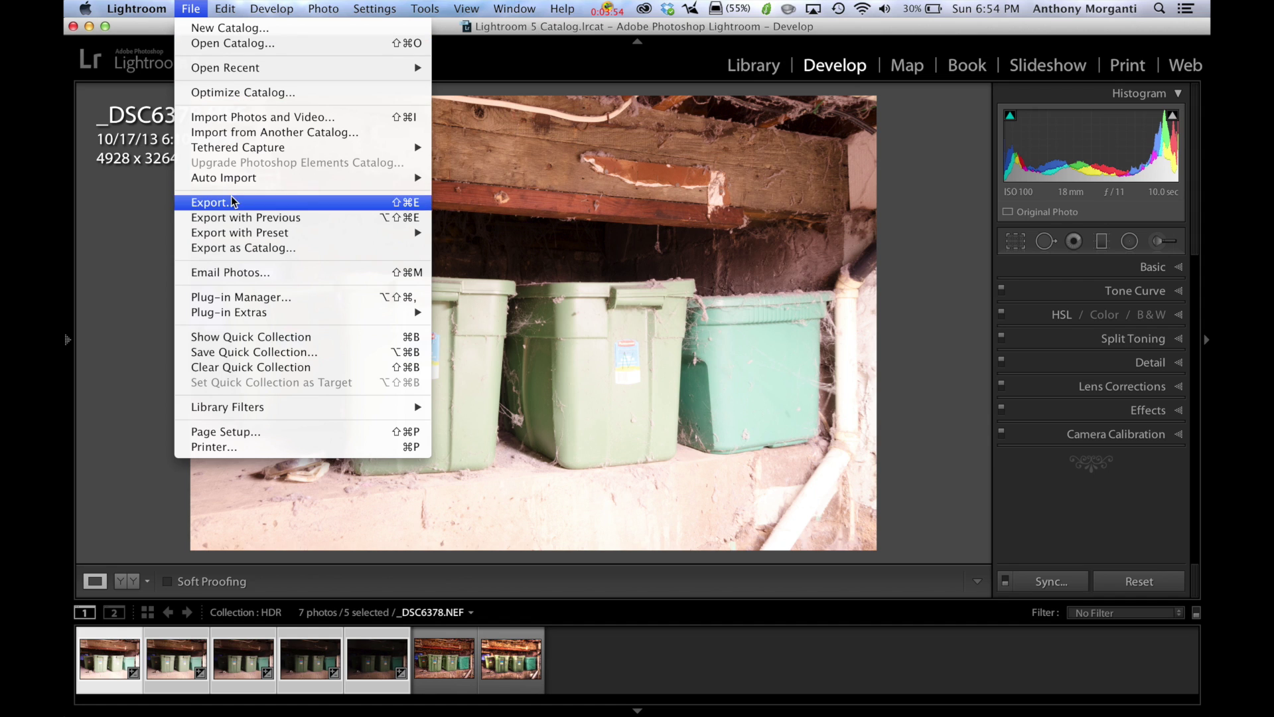
mouse_move(276, 233)
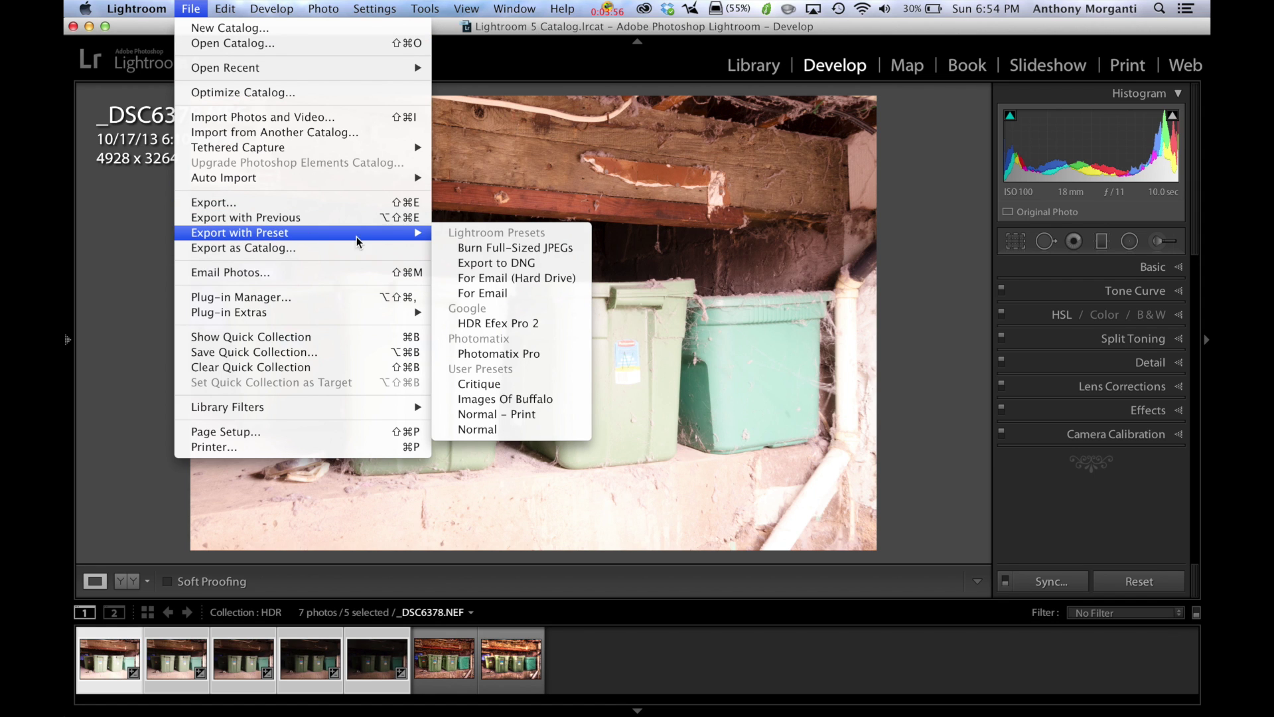
left_click(484, 355)
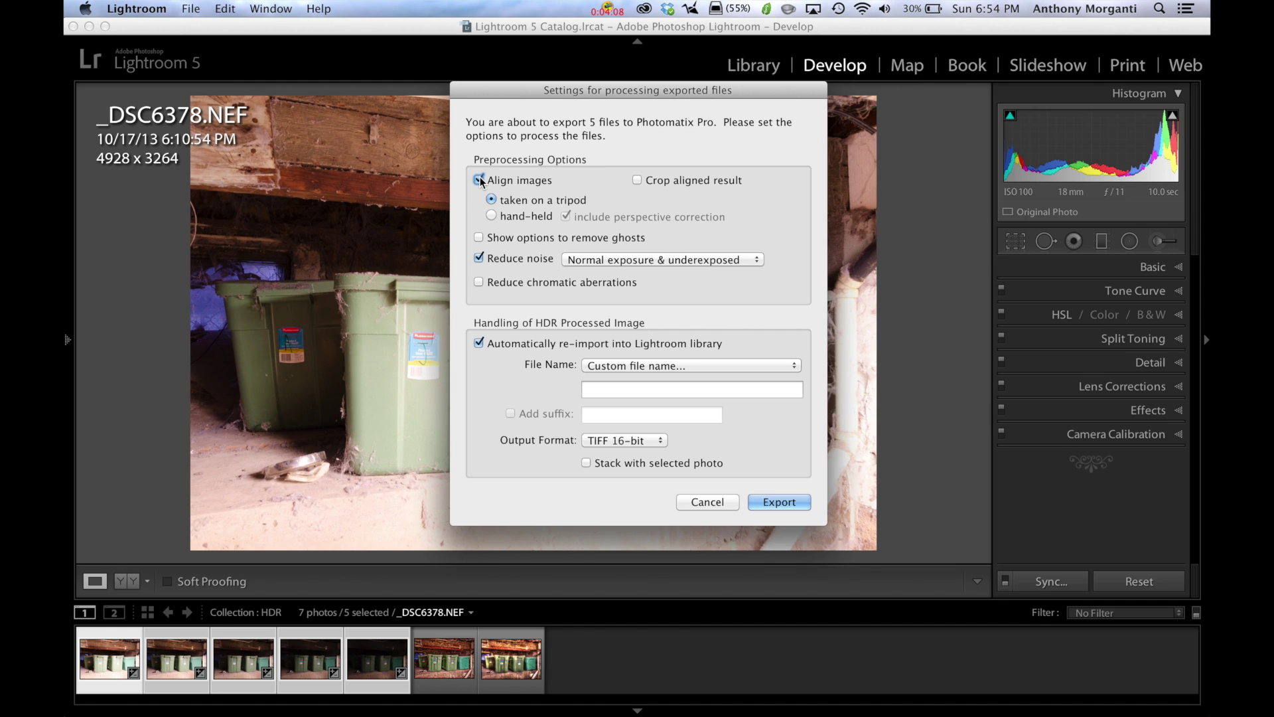
Step: Keep image alignment for tripod shots and noise reduction for Normal exposure & underexposed in the export's preprocessing options
mouse_move(502, 181)
mouse_move(512, 202)
left_click(743, 262)
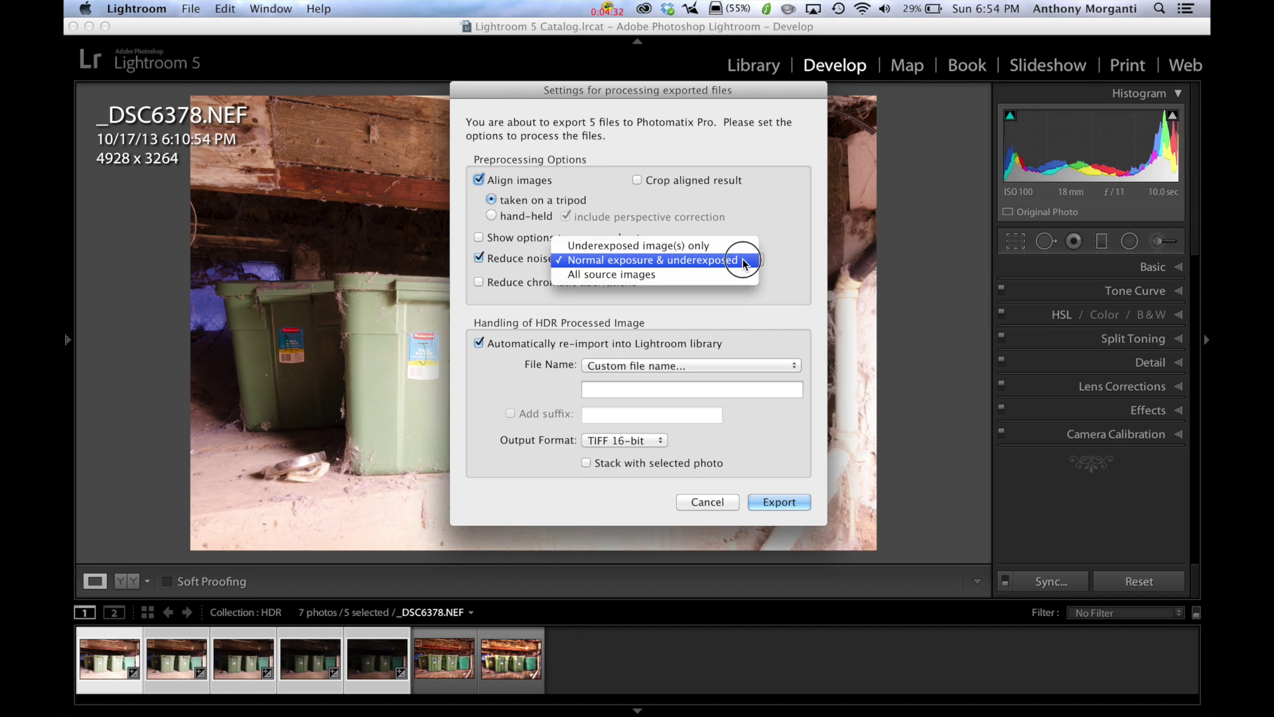
left_click(704, 260)
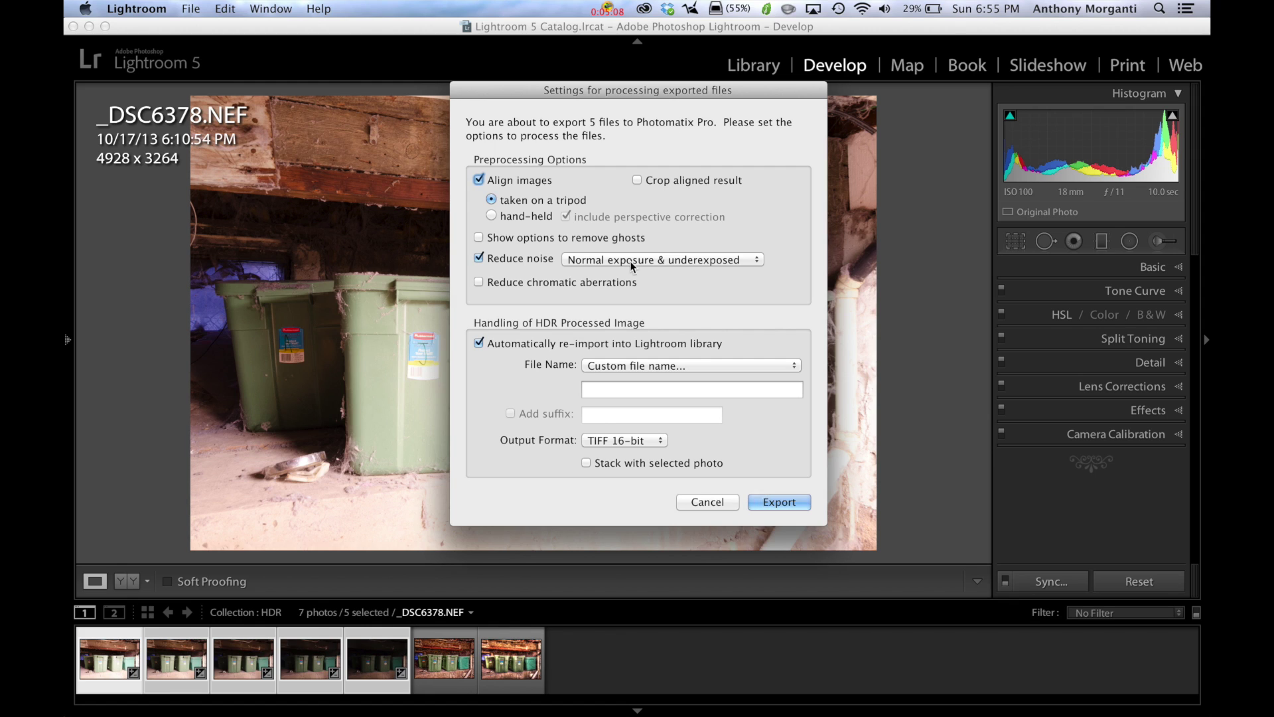
mouse_move(538, 259)
Step: Give the processed HDR image the custom file name Photomatix and export the exposures to Photomatix Pro
left_click(608, 388)
type("Photomatix")
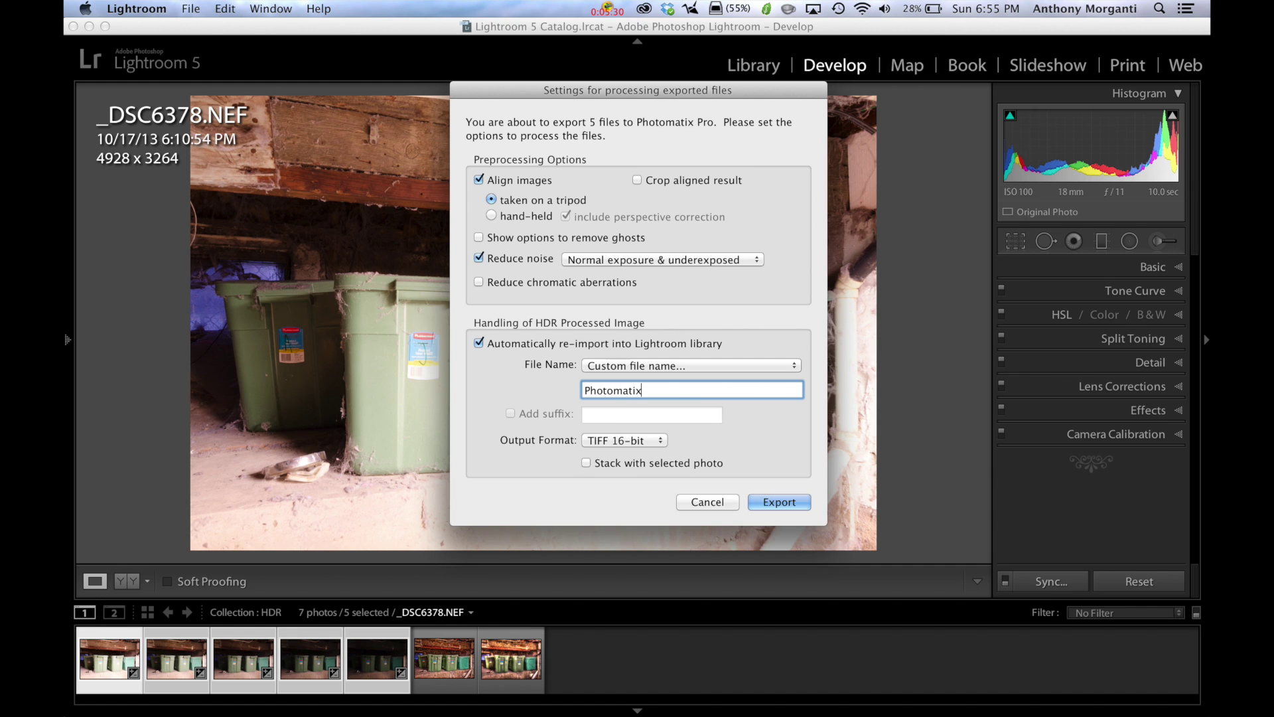
left_click(772, 499)
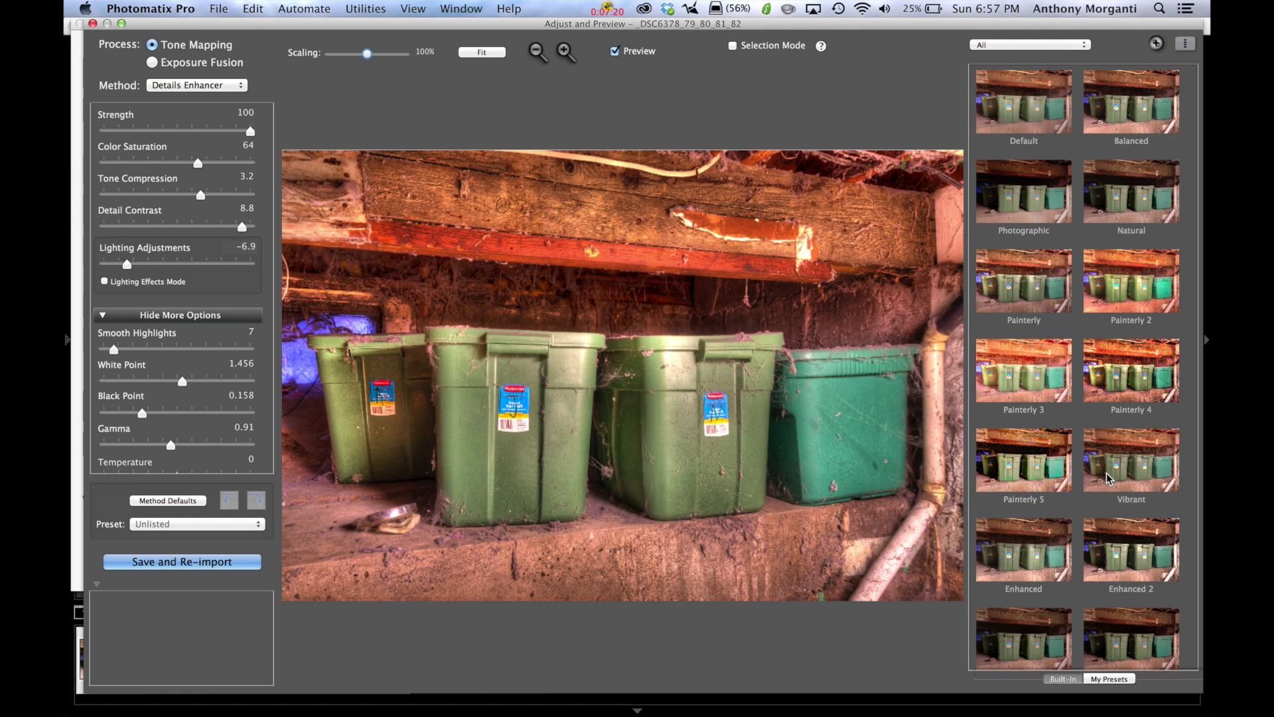
Step: Try out the Painterly 3, Painterly 2, Painterly 5, Enhanced 2 and Surreal presets on the merged image and browse the remaining presets
left_click(1043, 385)
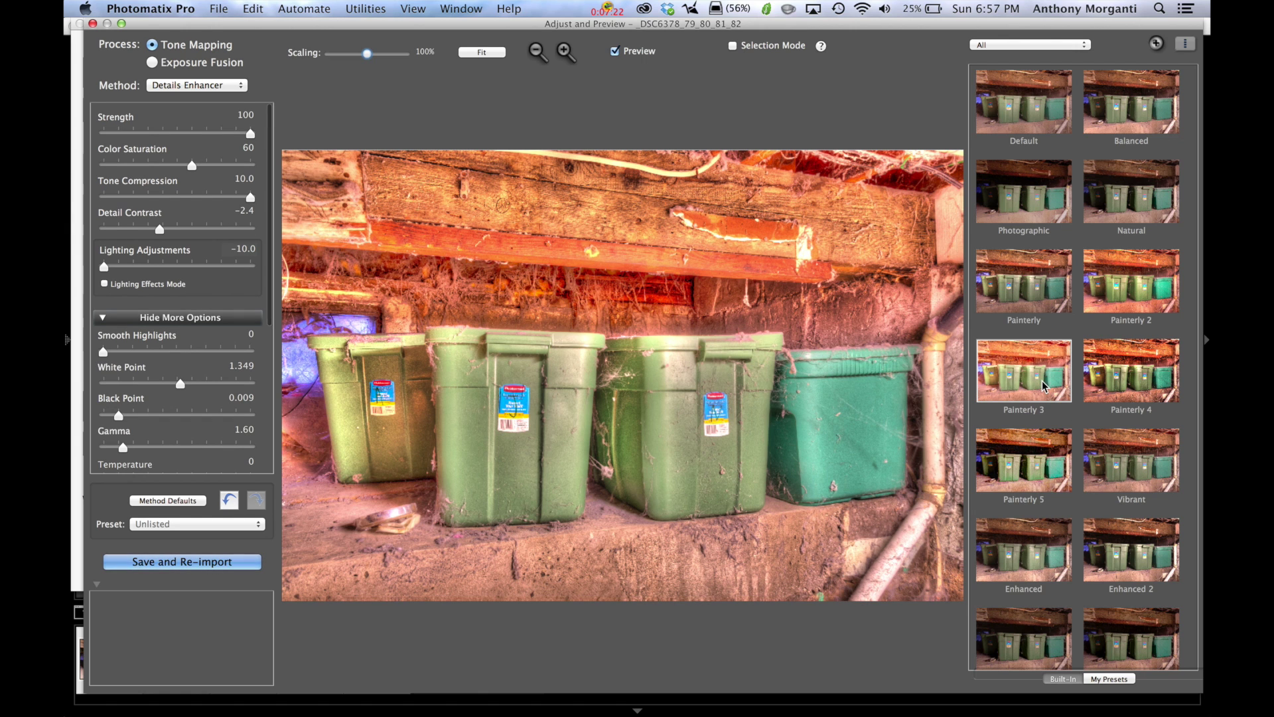
left_click(1137, 292)
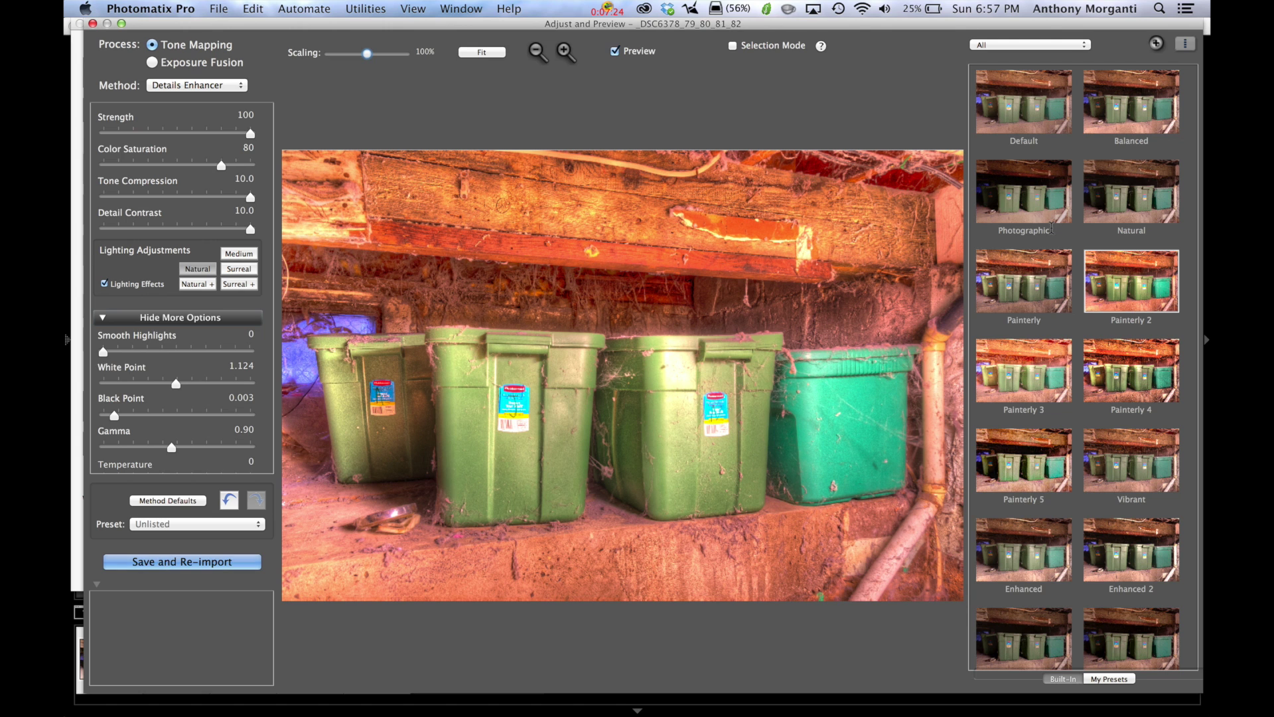
left_click(1050, 479)
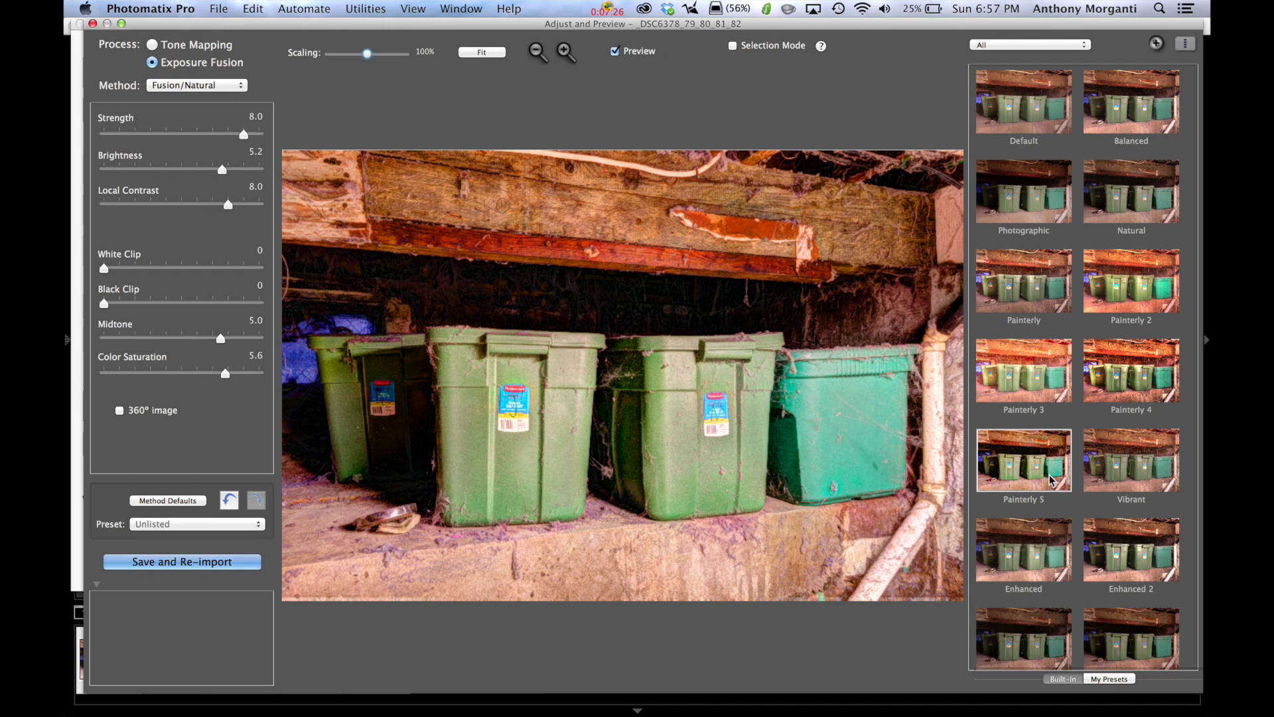
left_click(1133, 547)
scroll(1115, 531, "down", 3)
scroll(1105, 494, "down", 2)
left_click(1120, 505)
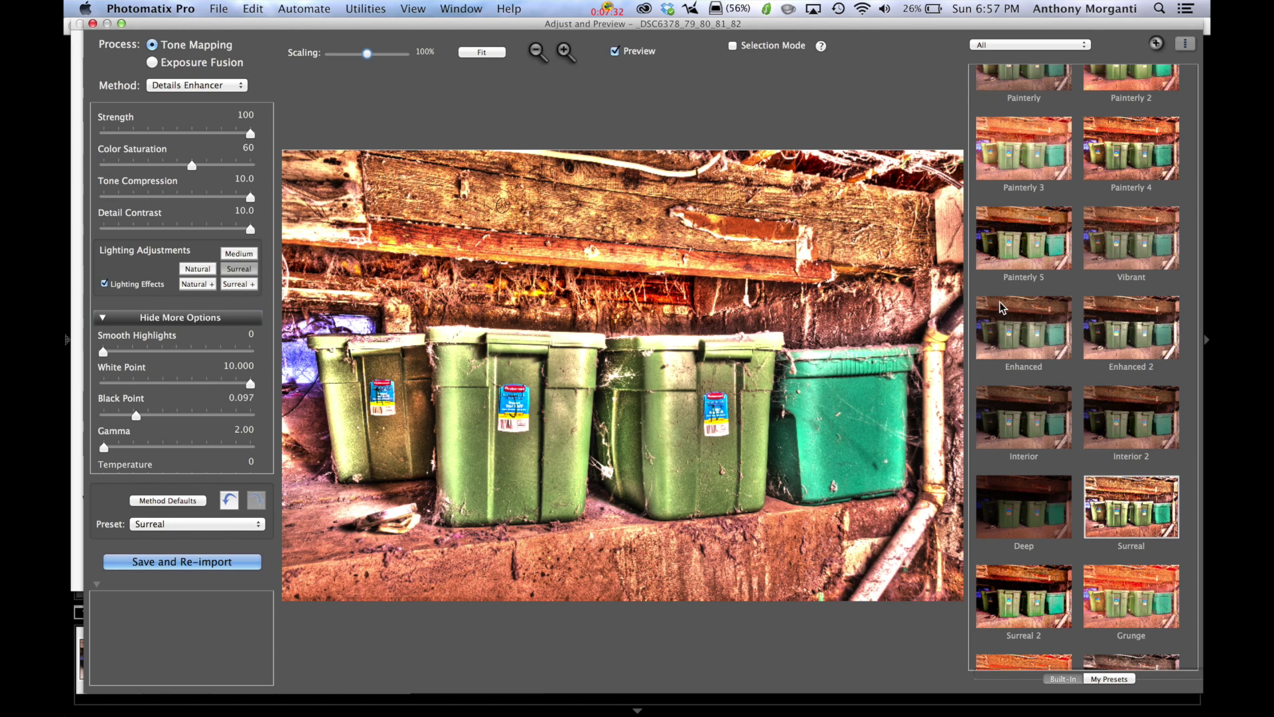
scroll(1095, 465, "down", 5)
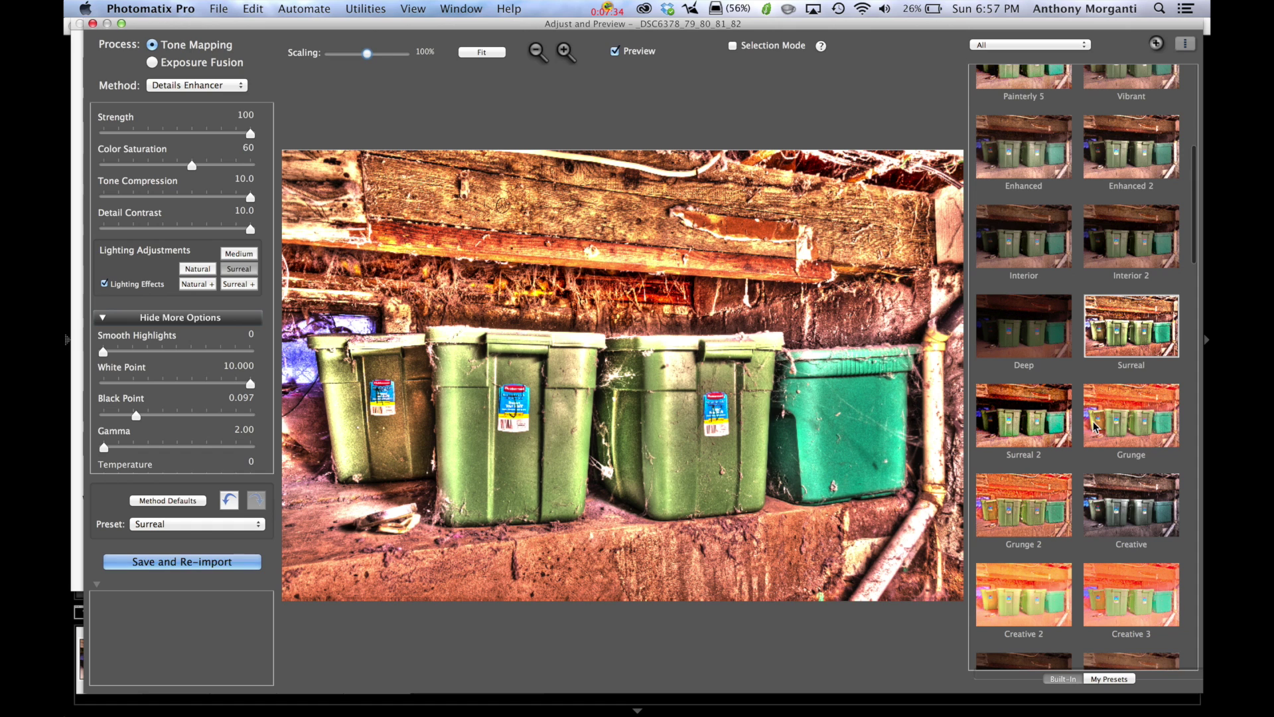
scroll(1025, 319, "up", 10)
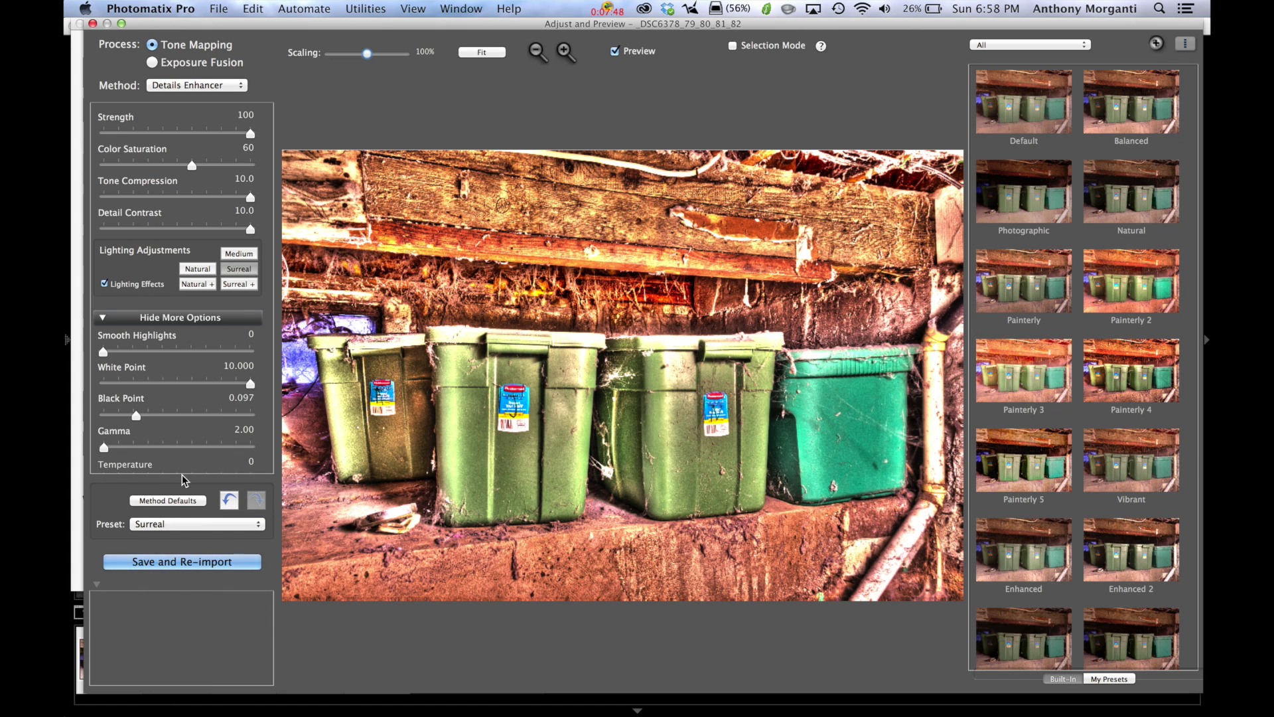
Step: Reset the Details Enhancer settings to the method defaults
left_click(177, 501)
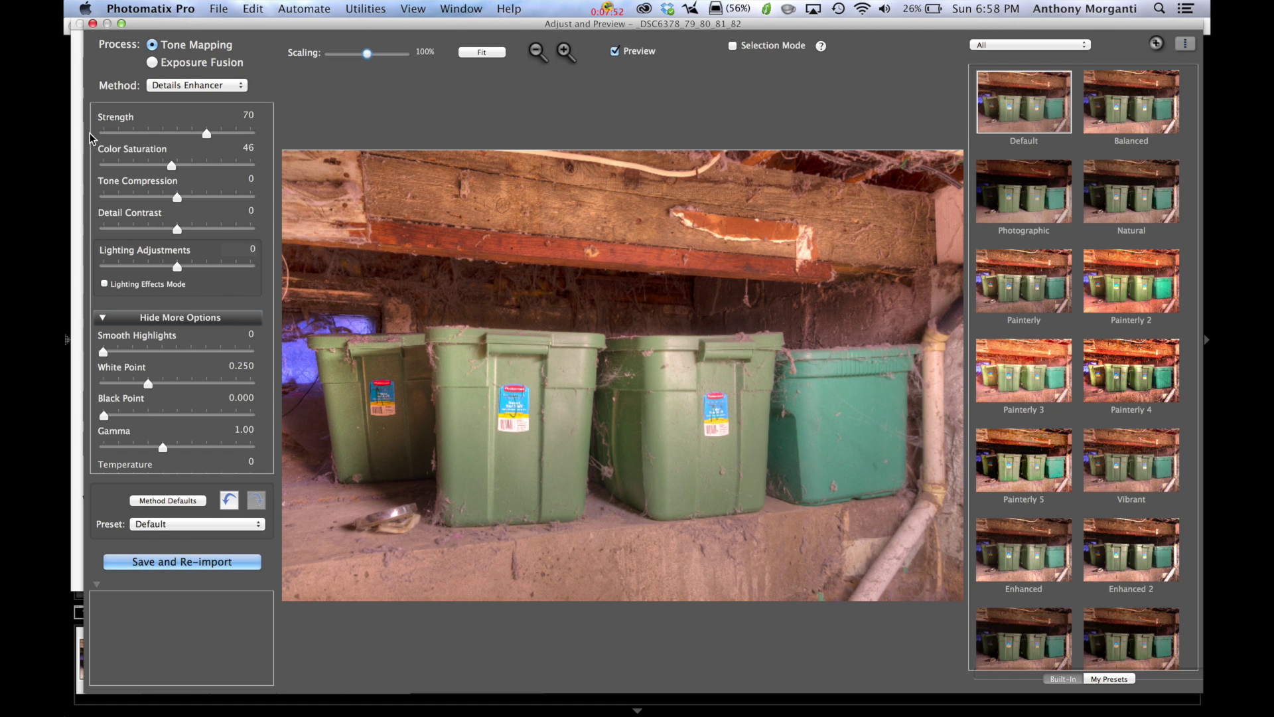
mouse_move(158, 451)
Step: Try the Contrast Optimizer and Tone Compressor tone mapping methods, then return to Details Enhancer
left_click(192, 86)
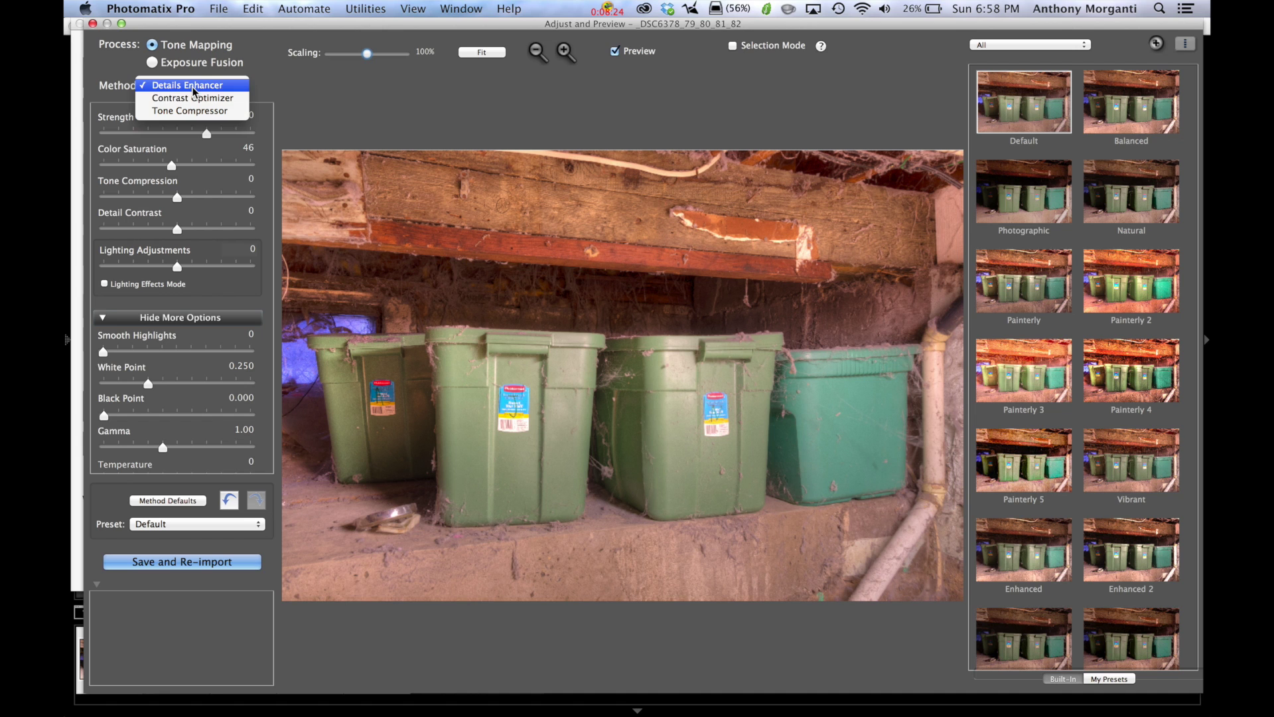
left_click(193, 98)
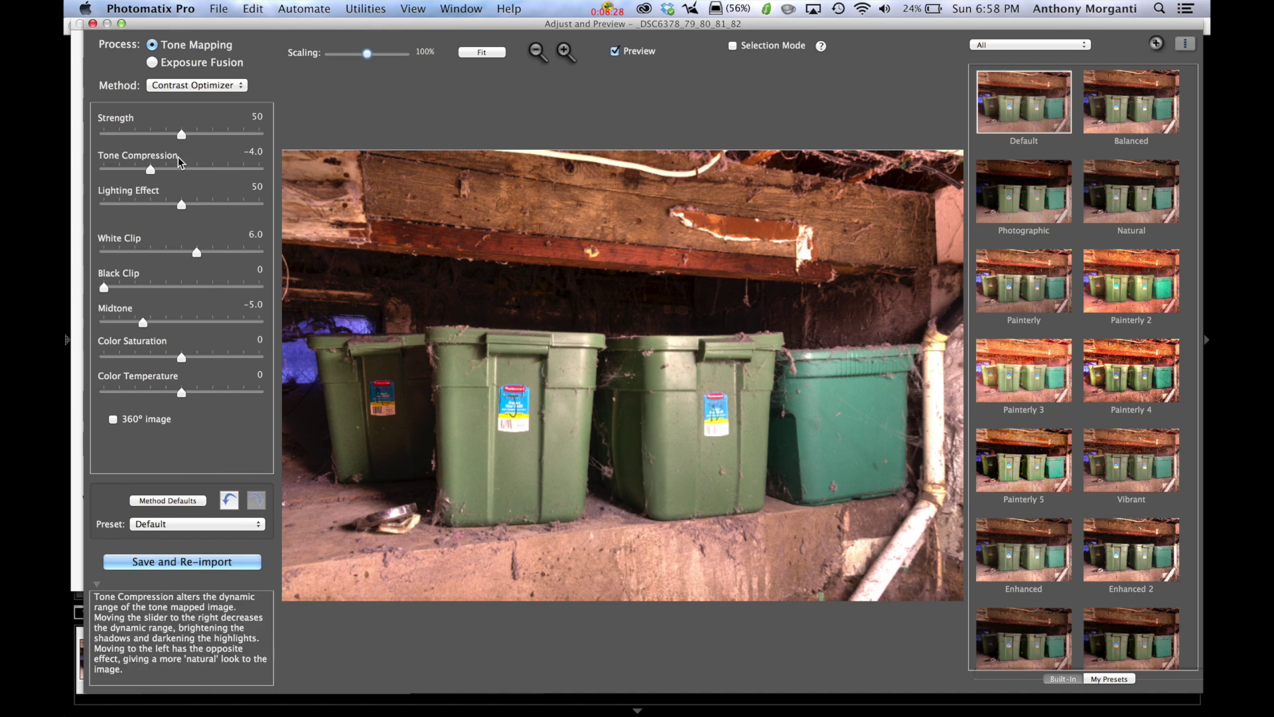
left_click(223, 90)
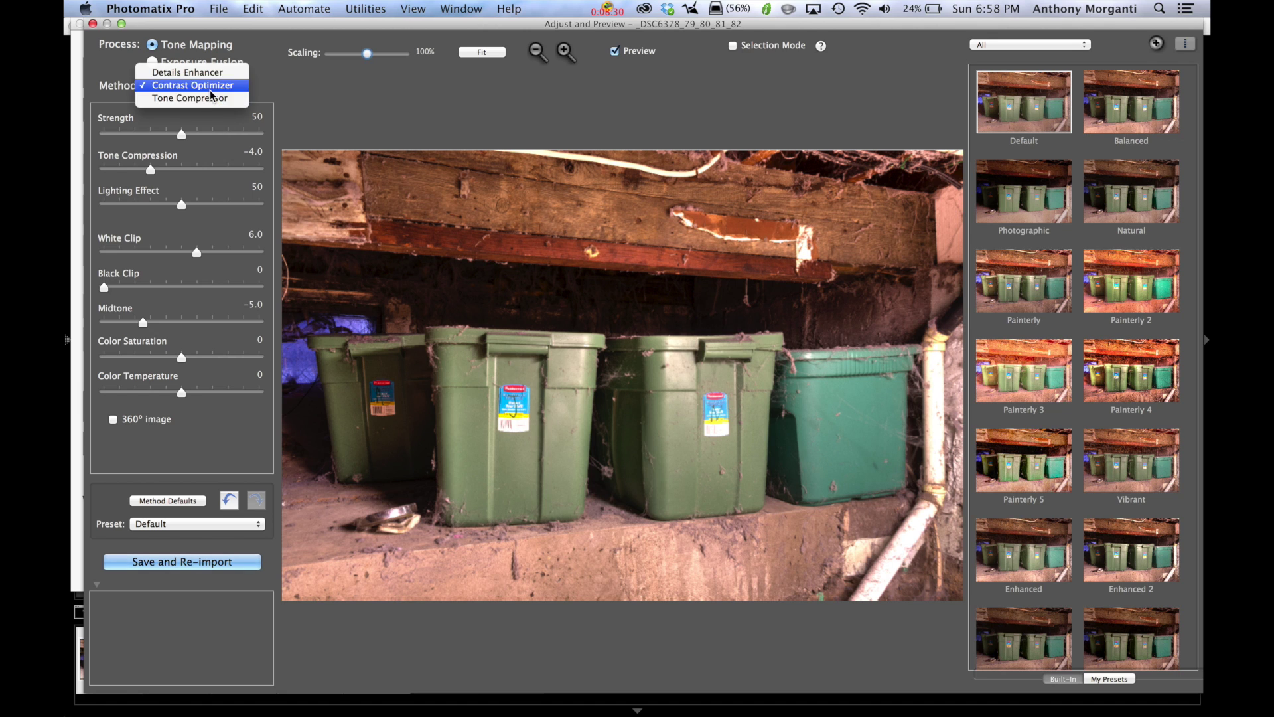
left_click(211, 98)
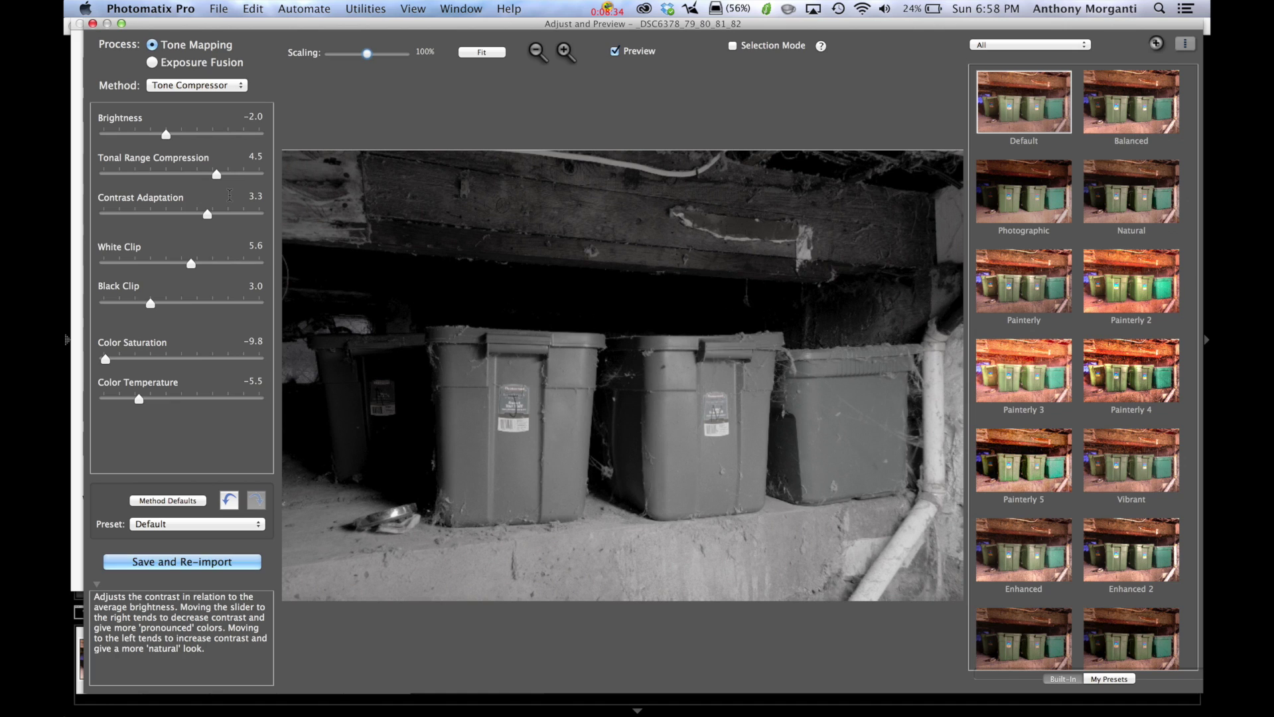
left_click(206, 87)
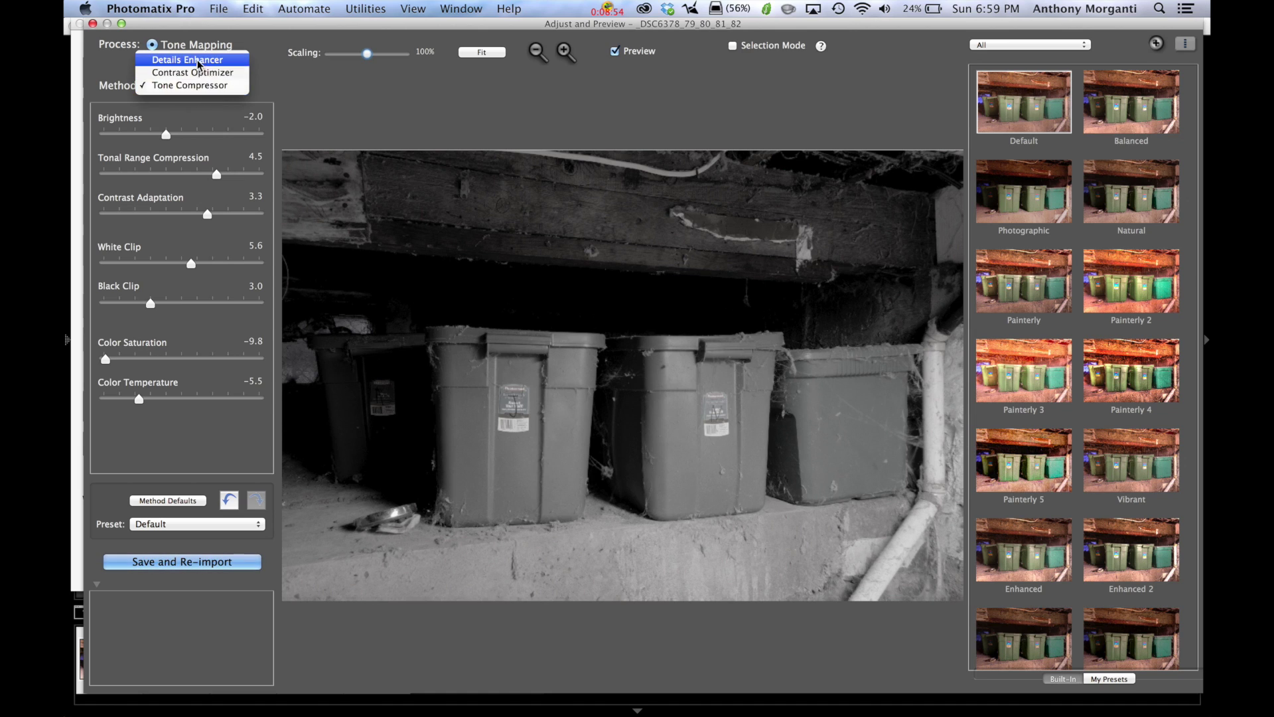
left_click(178, 46)
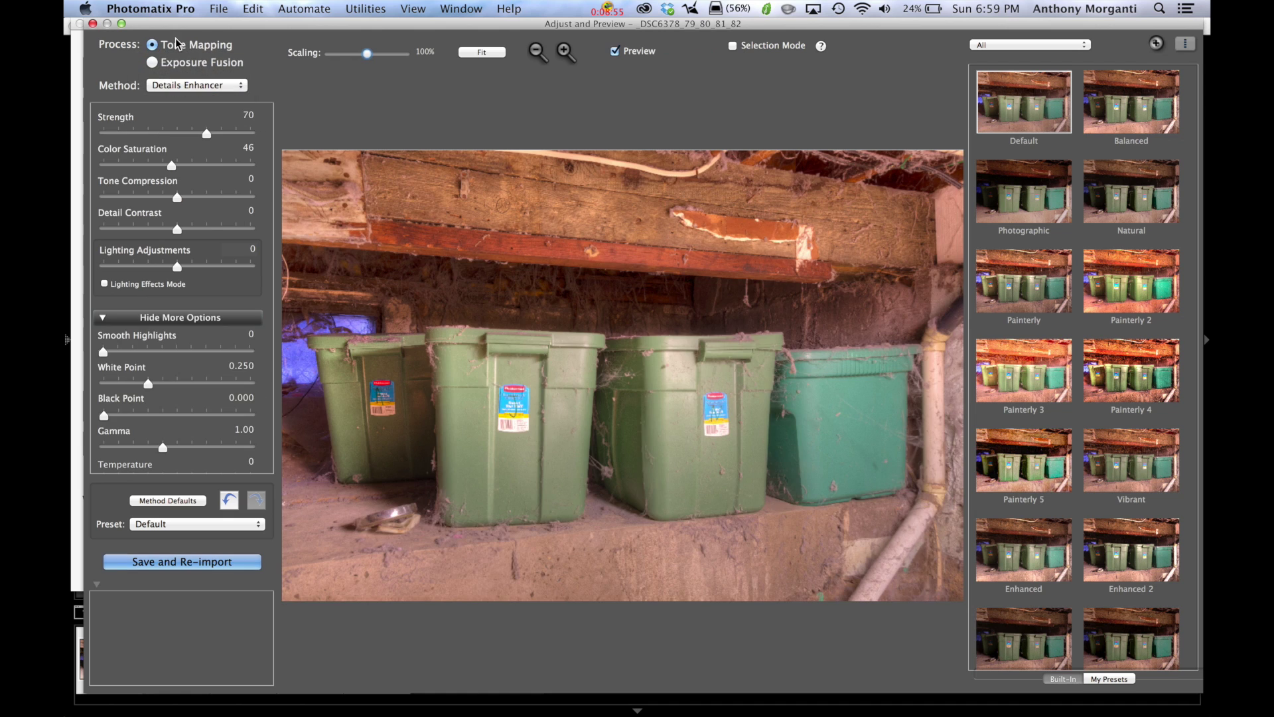
Step: Try Exposure Fusion with the Real-Estate, Intensive, Auto and Average methods, then switch back to Tone Mapping
left_click(152, 62)
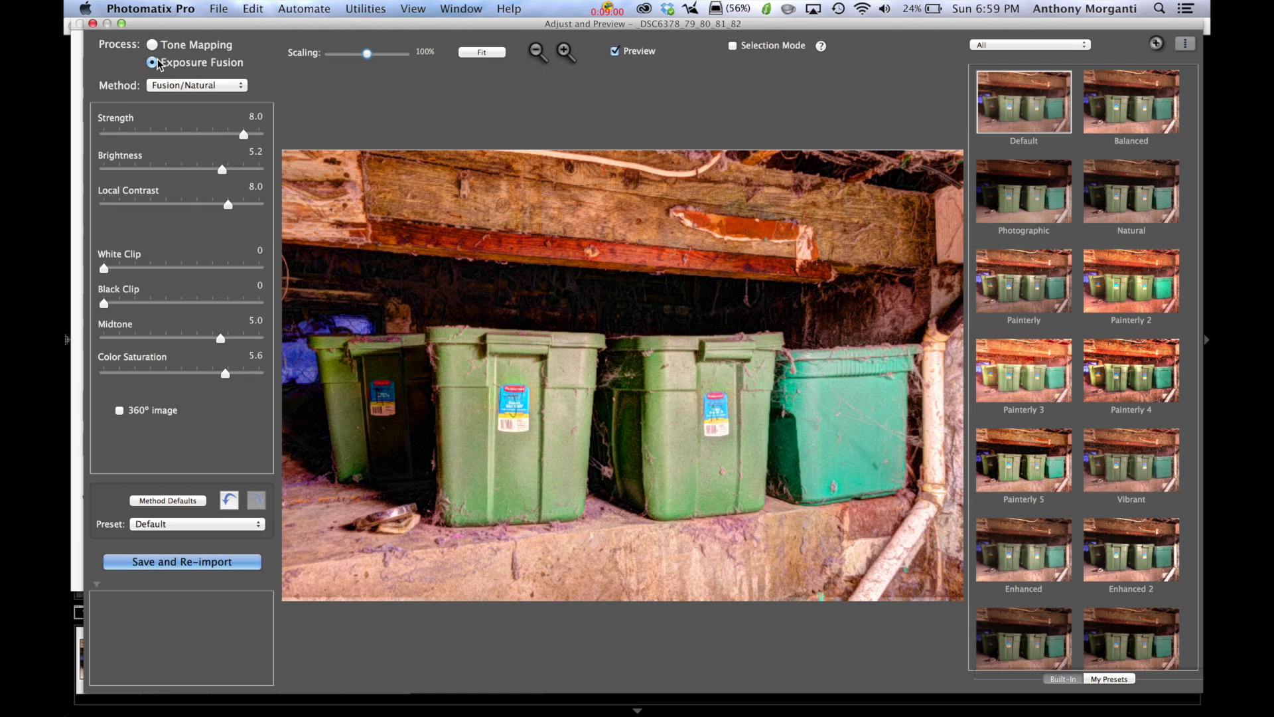
left_click(180, 89)
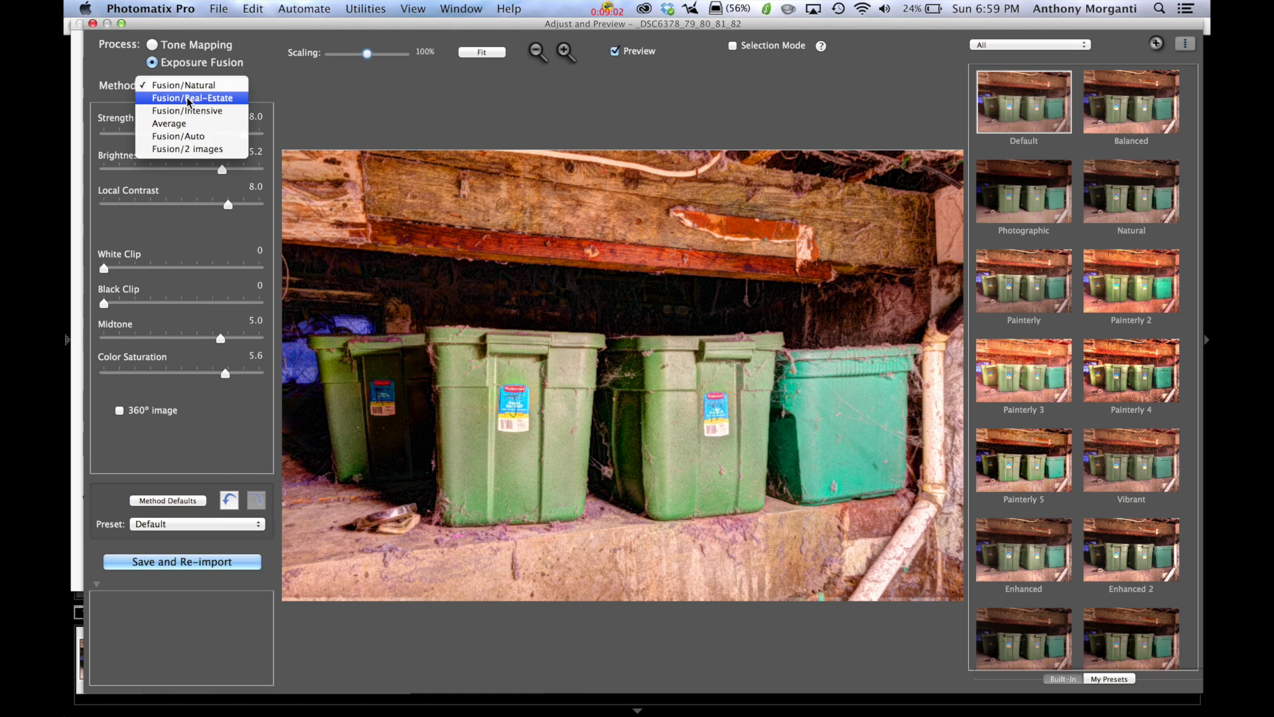
left_click(190, 100)
left_click(189, 88)
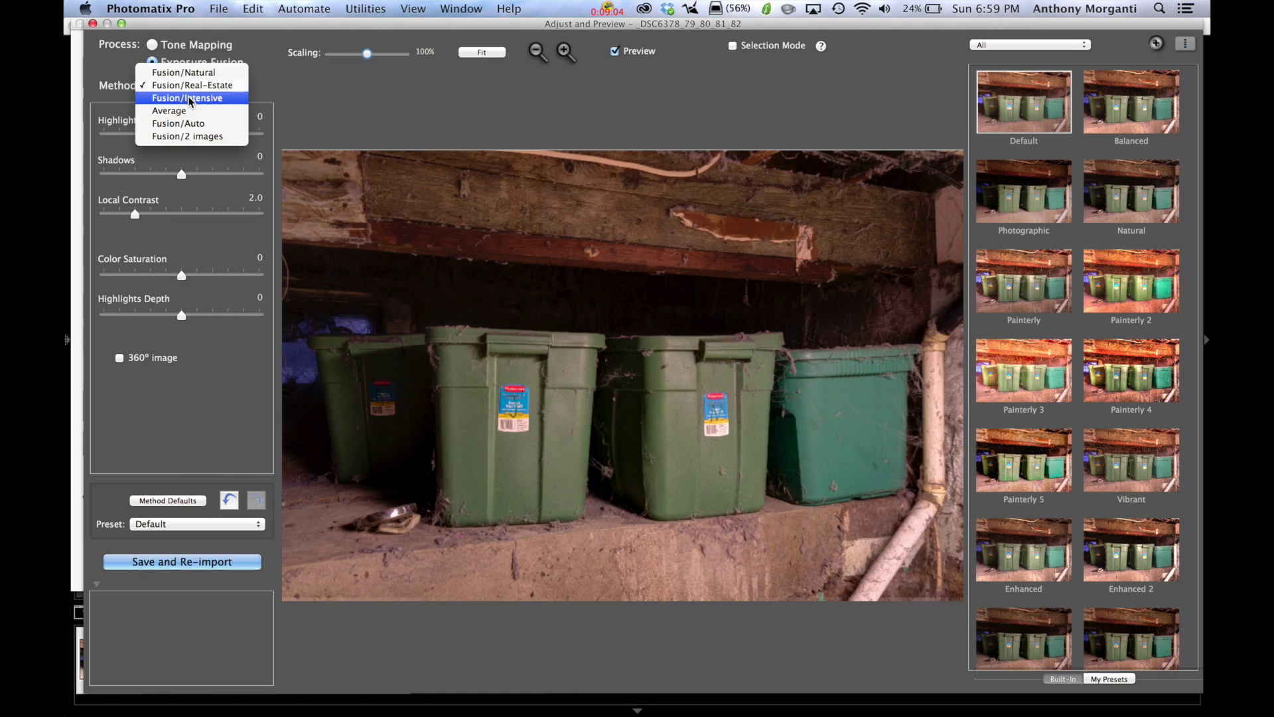
left_click(190, 98)
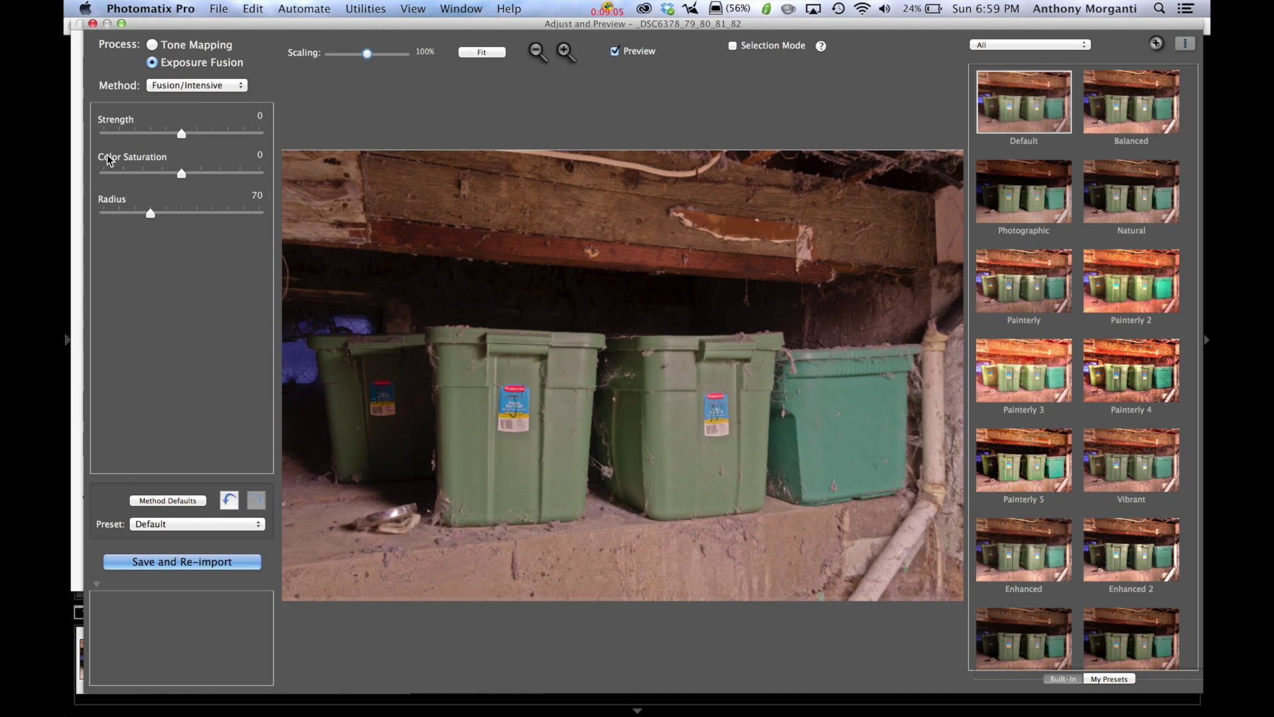
left_click(213, 88)
left_click(214, 110)
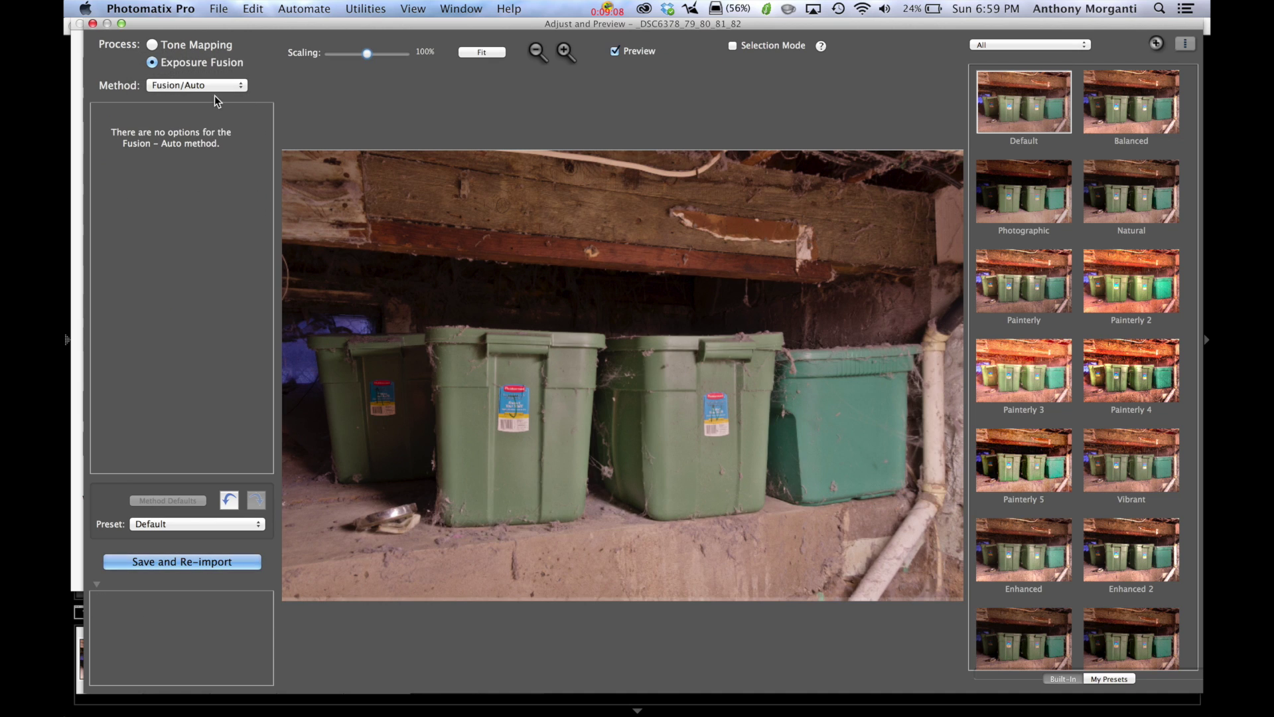
left_click(214, 93)
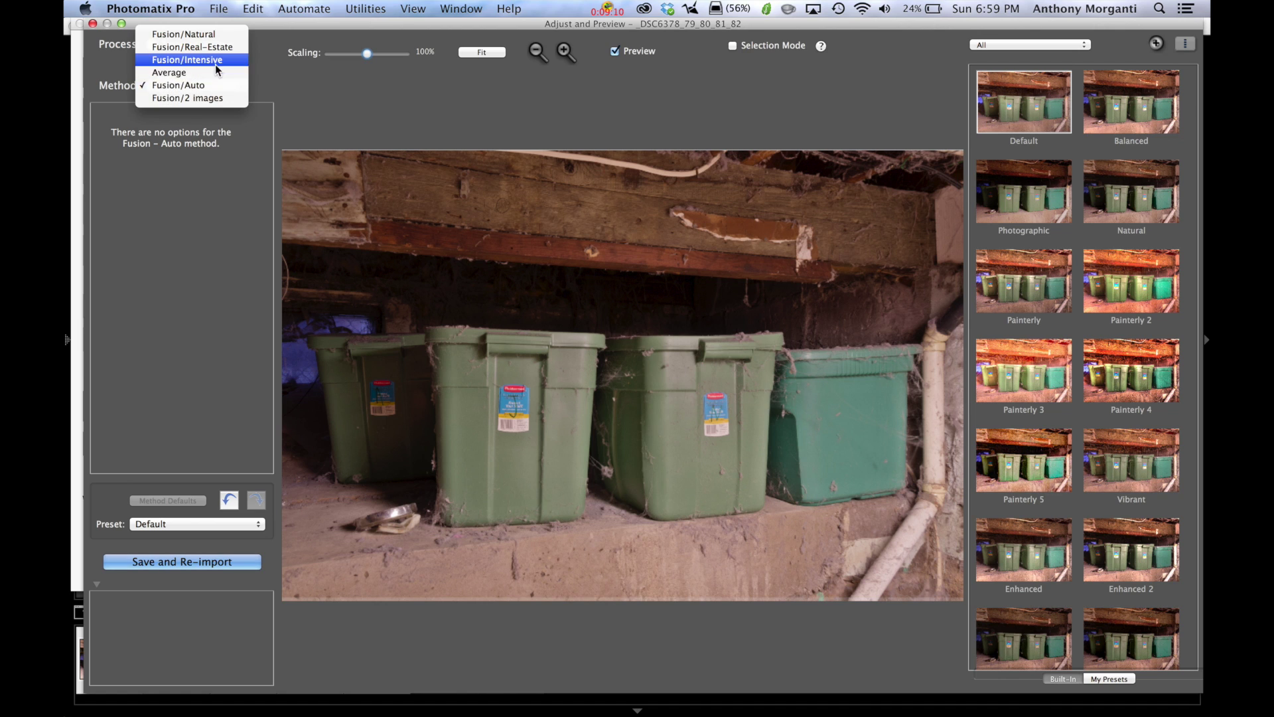
left_click(215, 70)
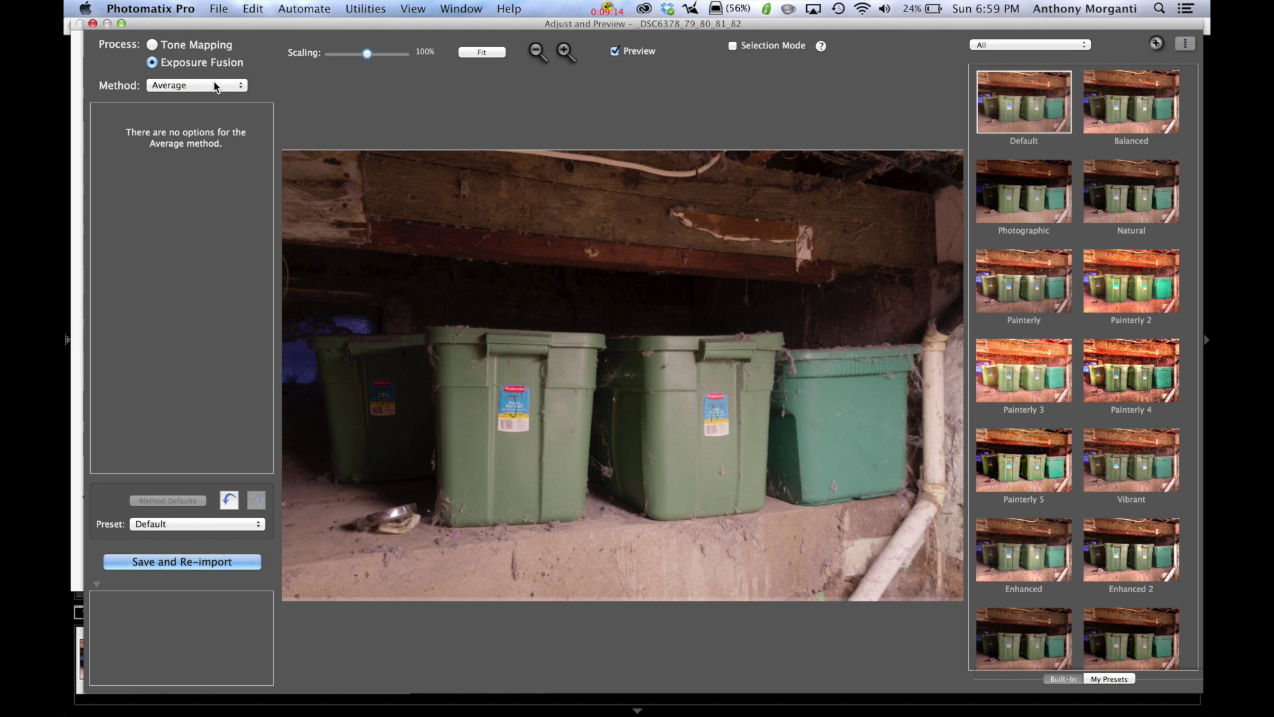
left_click(152, 45)
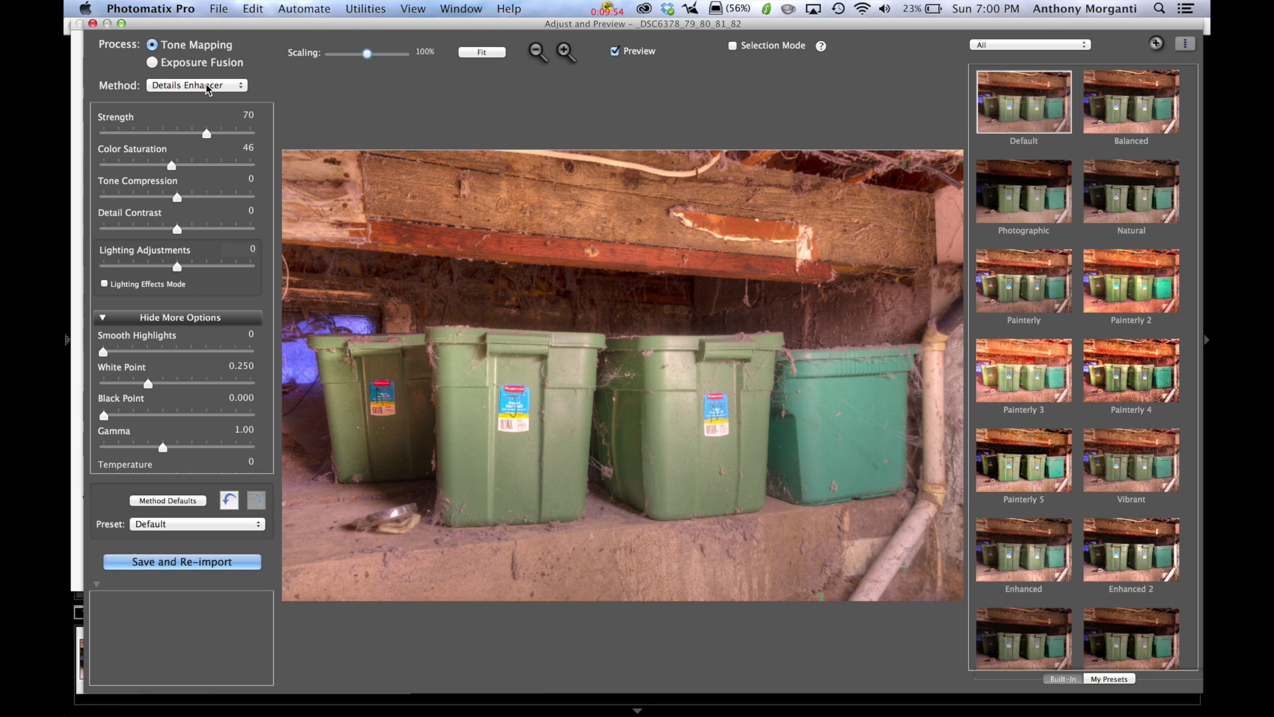
Step: Compare the image at Strength 100 and 0, and leave the Strength at 100
mouse_move(201, 233)
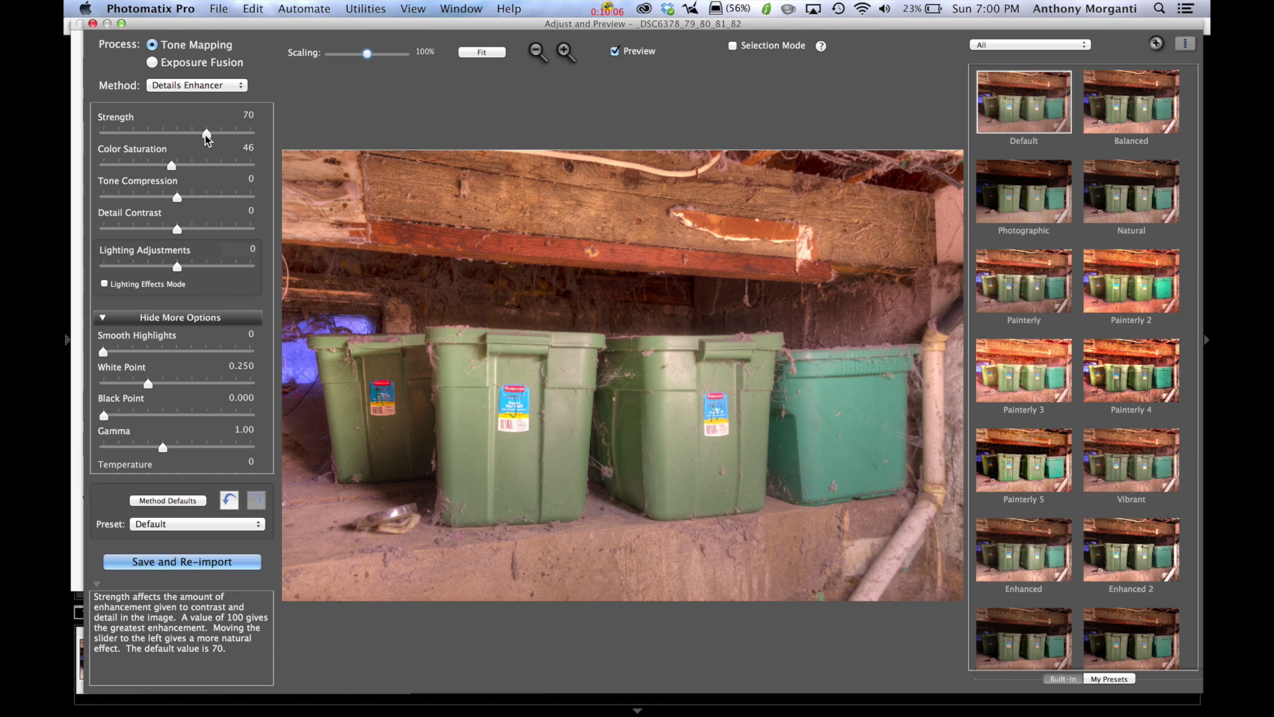
left_click_drag(207, 135, 251, 133)
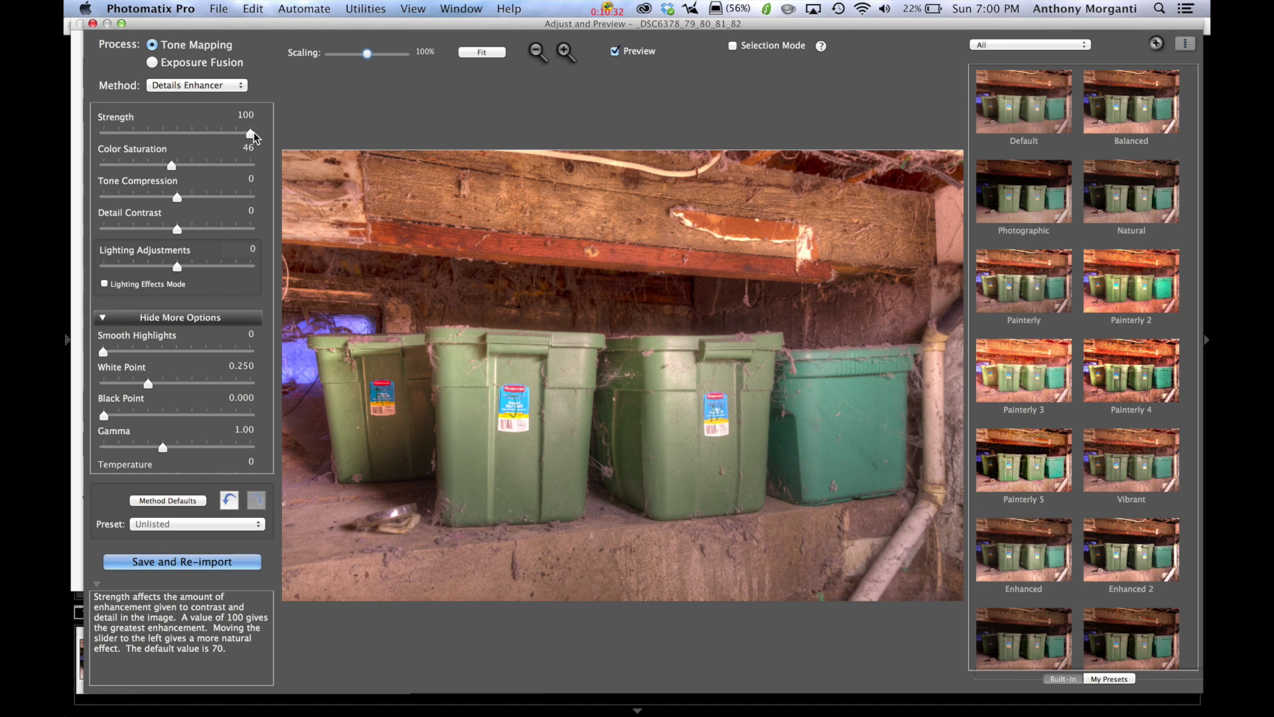
left_click_drag(251, 136, 96, 133)
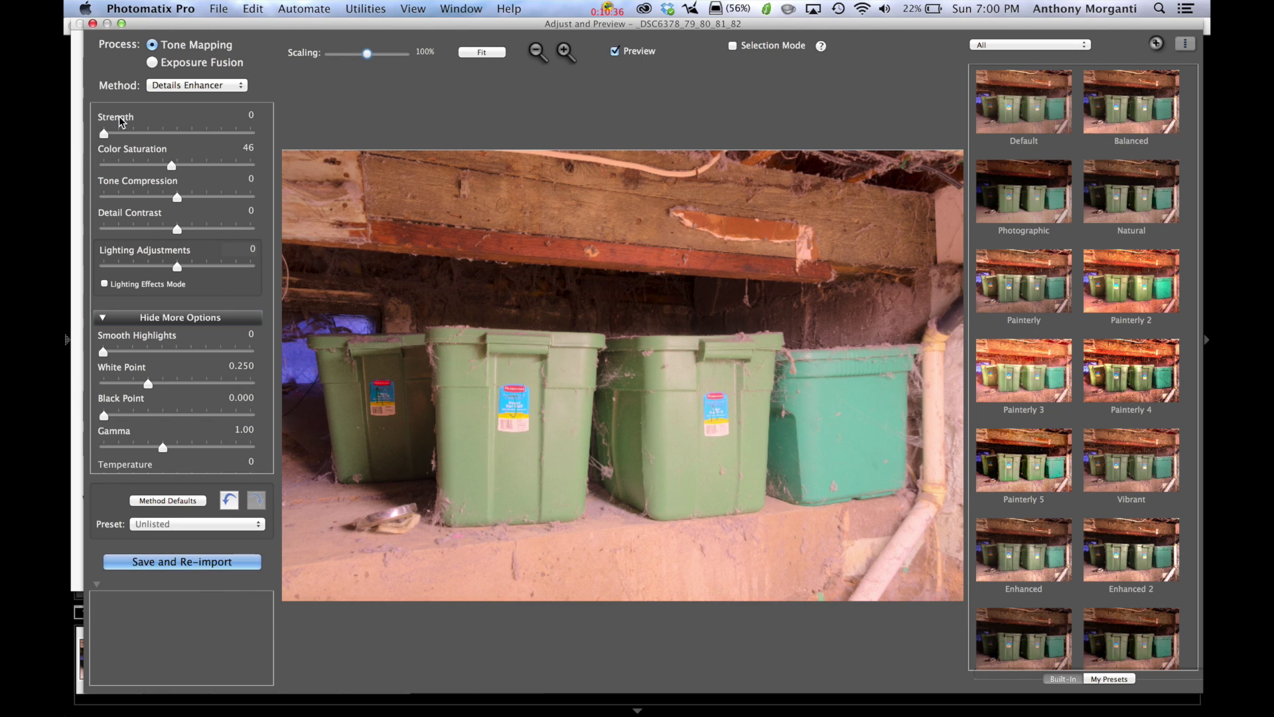
left_click_drag(103, 133, 284, 138)
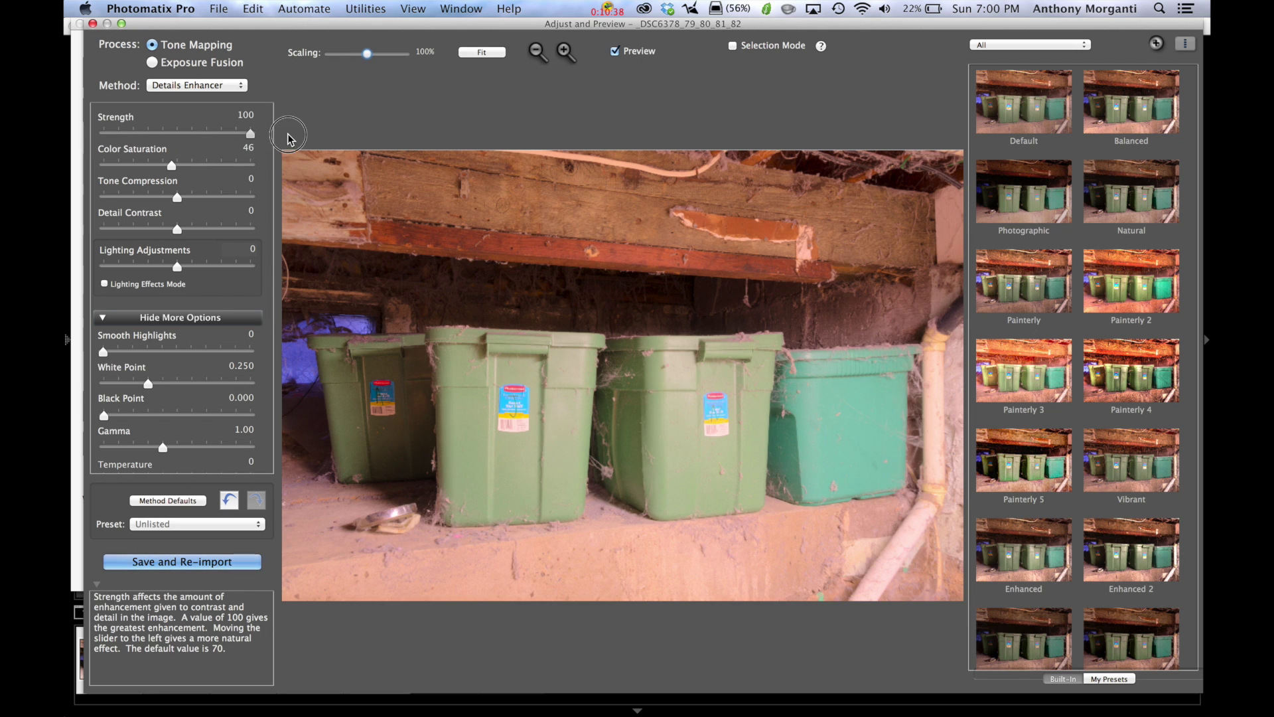
Step: Try a Color Saturation of 84, then reduce it to 61
mouse_move(182, 197)
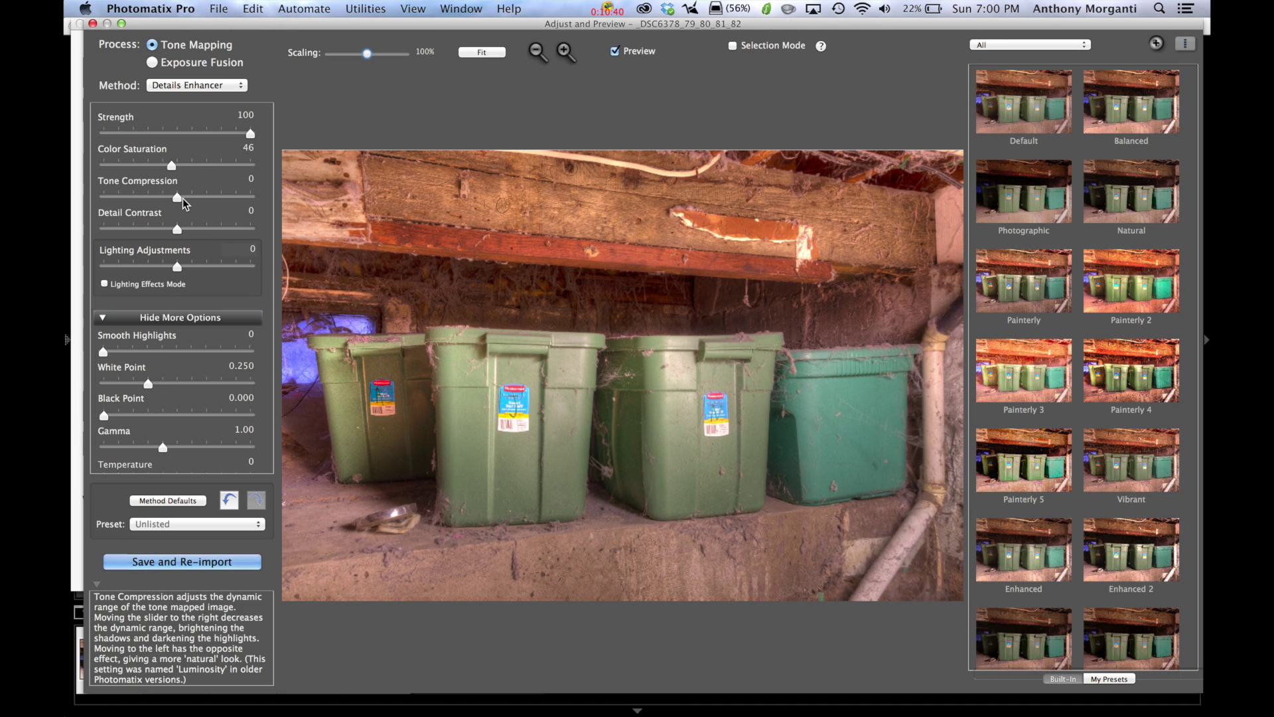
mouse_move(173, 163)
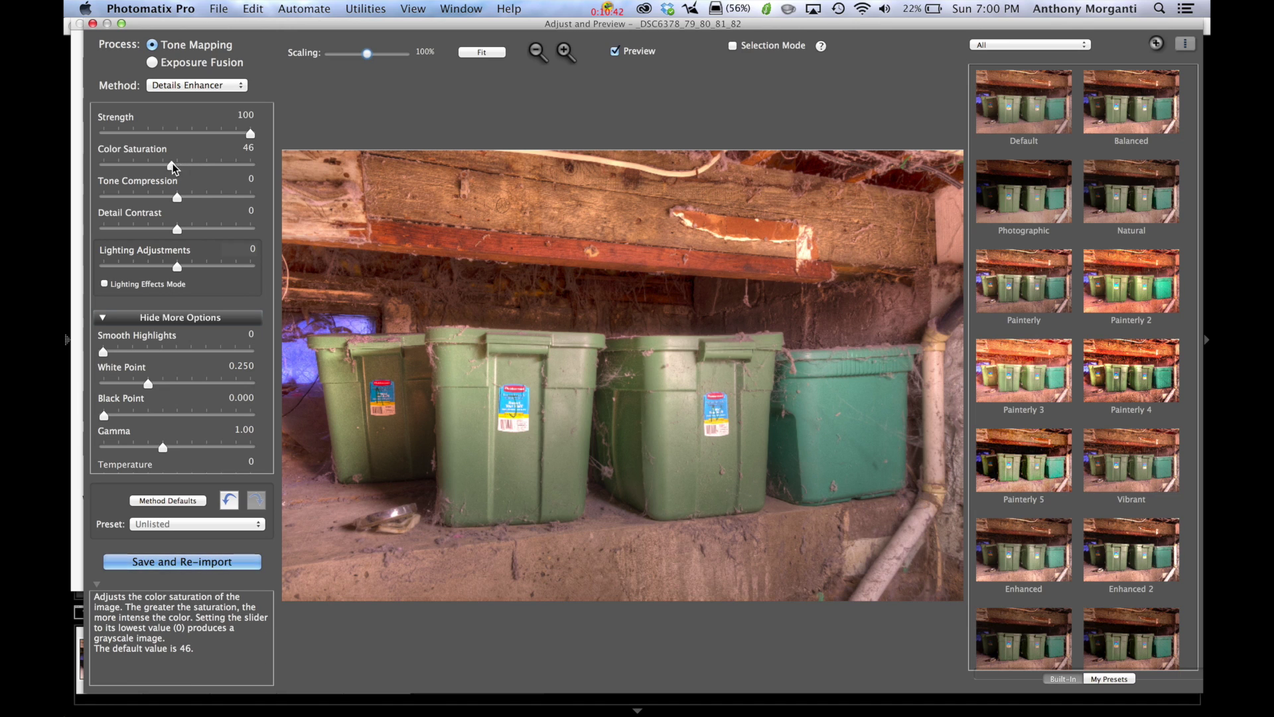
left_click_drag(172, 166, 227, 165)
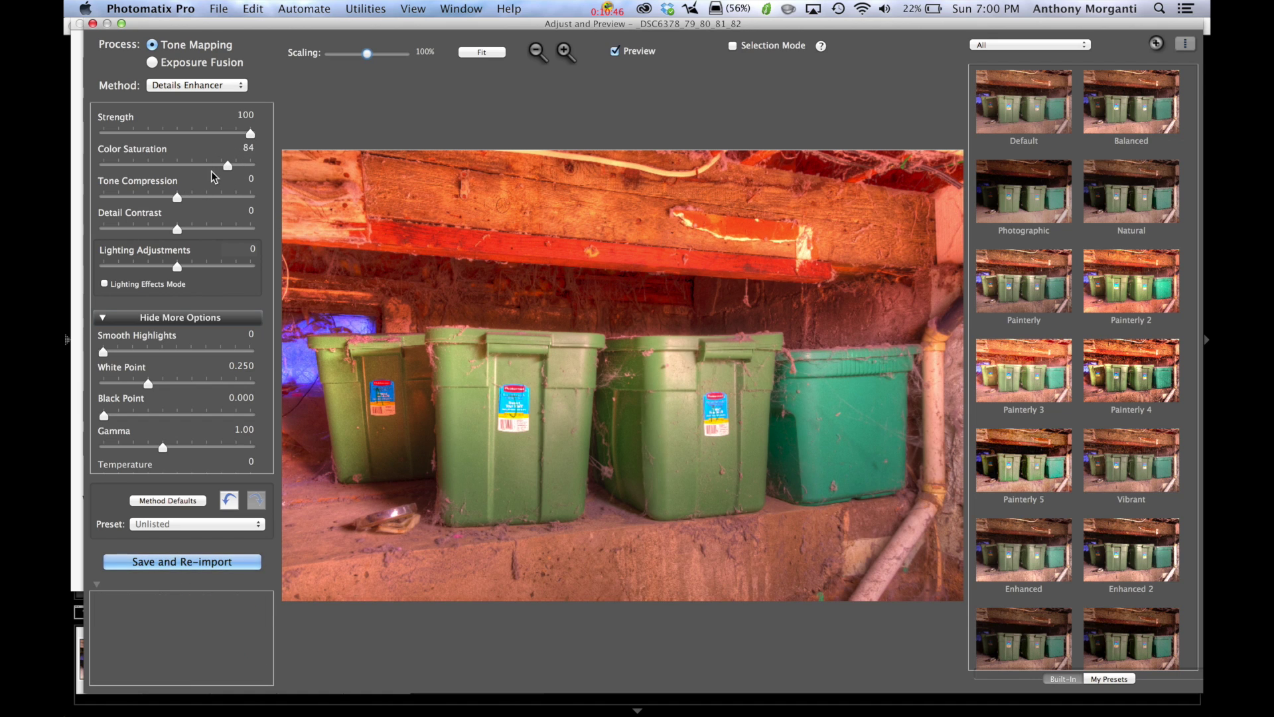
mouse_move(228, 165)
left_click_drag(228, 165, 194, 166)
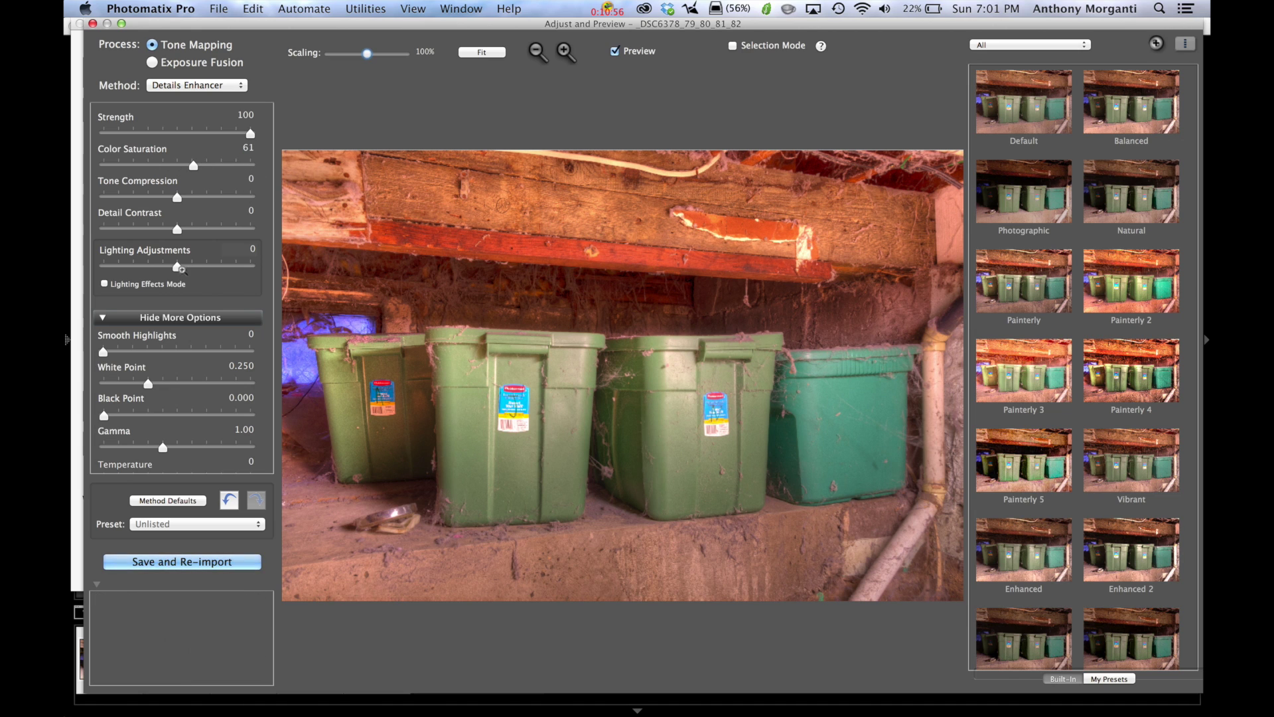
Step: Lower the Tone Compression to -1.7
mouse_move(188, 198)
mouse_move(177, 198)
left_mouse_down()
mouse_move(215, 198)
mouse_move(143, 197)
mouse_move(209, 197)
mouse_move(177, 197)
left_mouse_up()
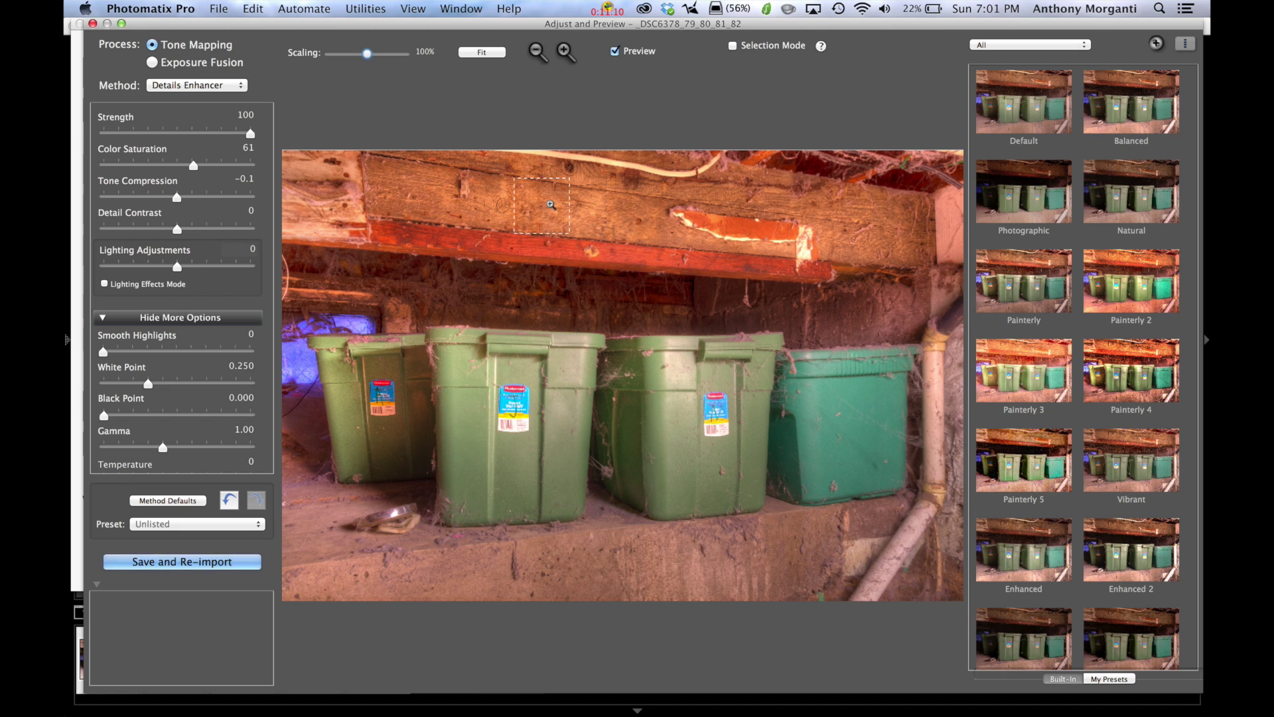
mouse_move(176, 199)
left_click_drag(176, 197, 165, 199)
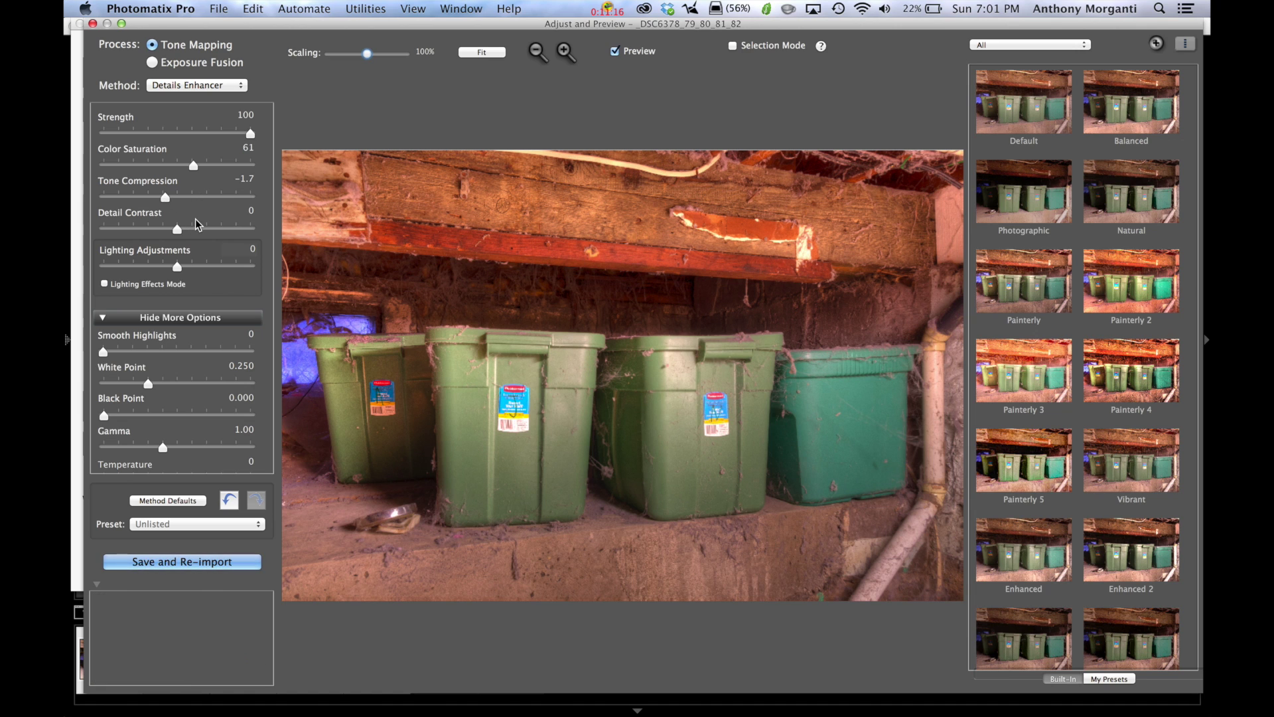
Step: Raise the Black Point to 0.561, magnify the wooden beam with the Loupe, and increase the Black Point further to 2.441
mouse_move(183, 254)
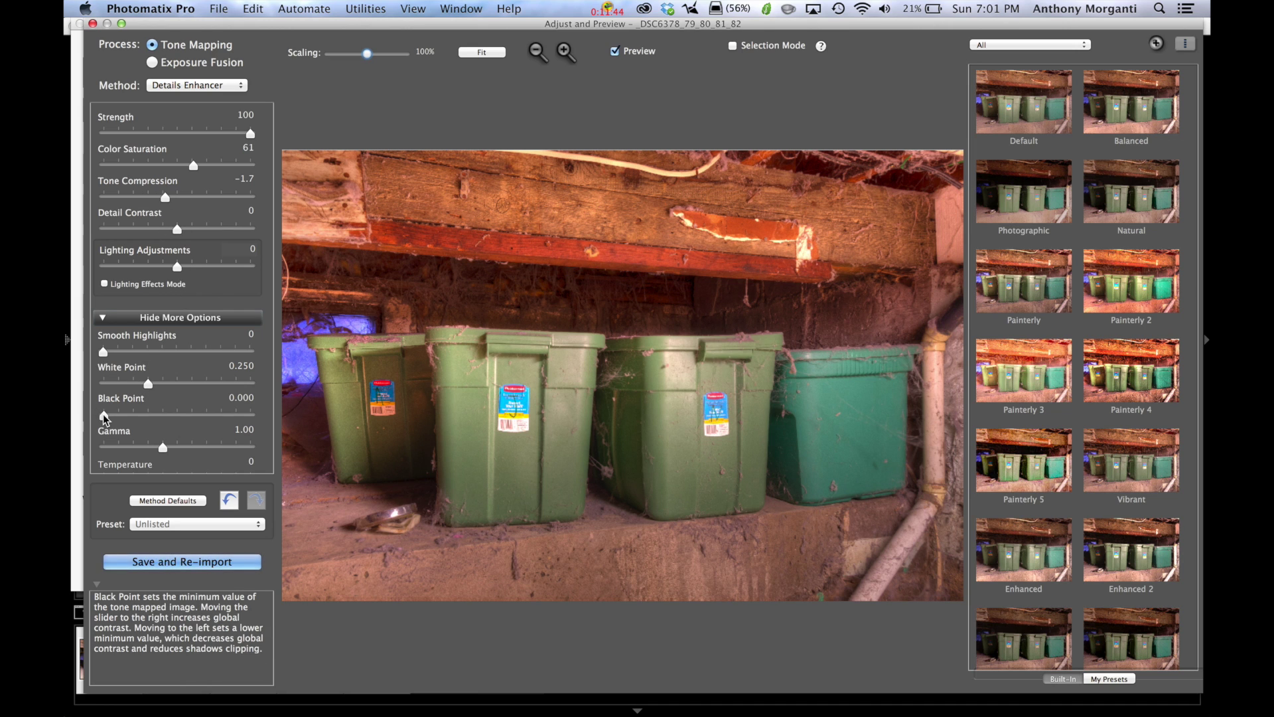
left_click_drag(102, 414, 161, 416)
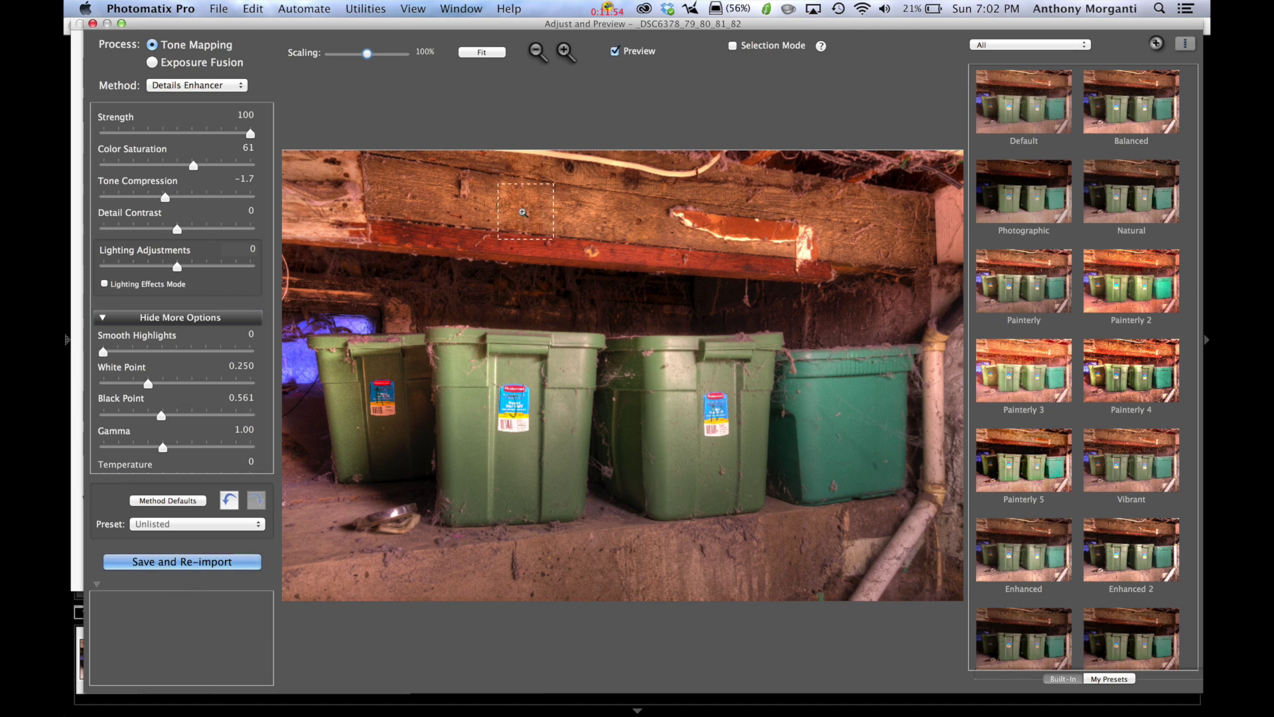
left_click(425, 207)
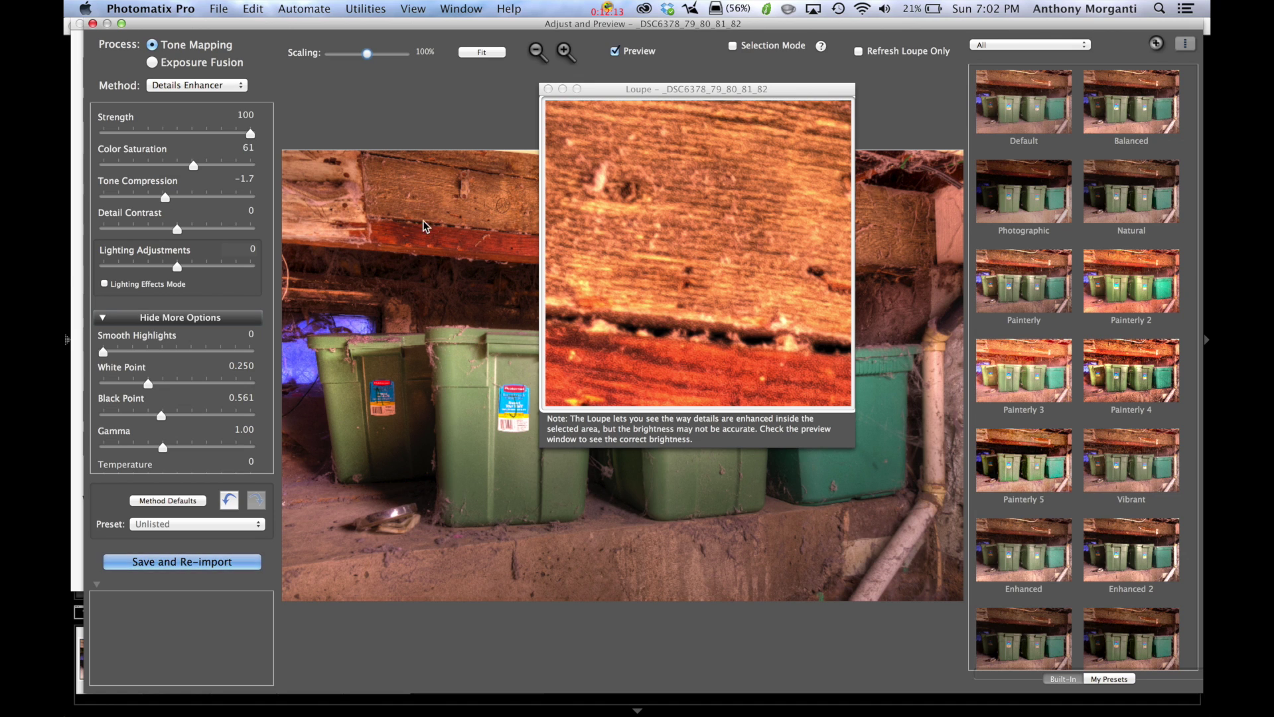
mouse_move(159, 416)
left_click_drag(161, 418, 194, 416)
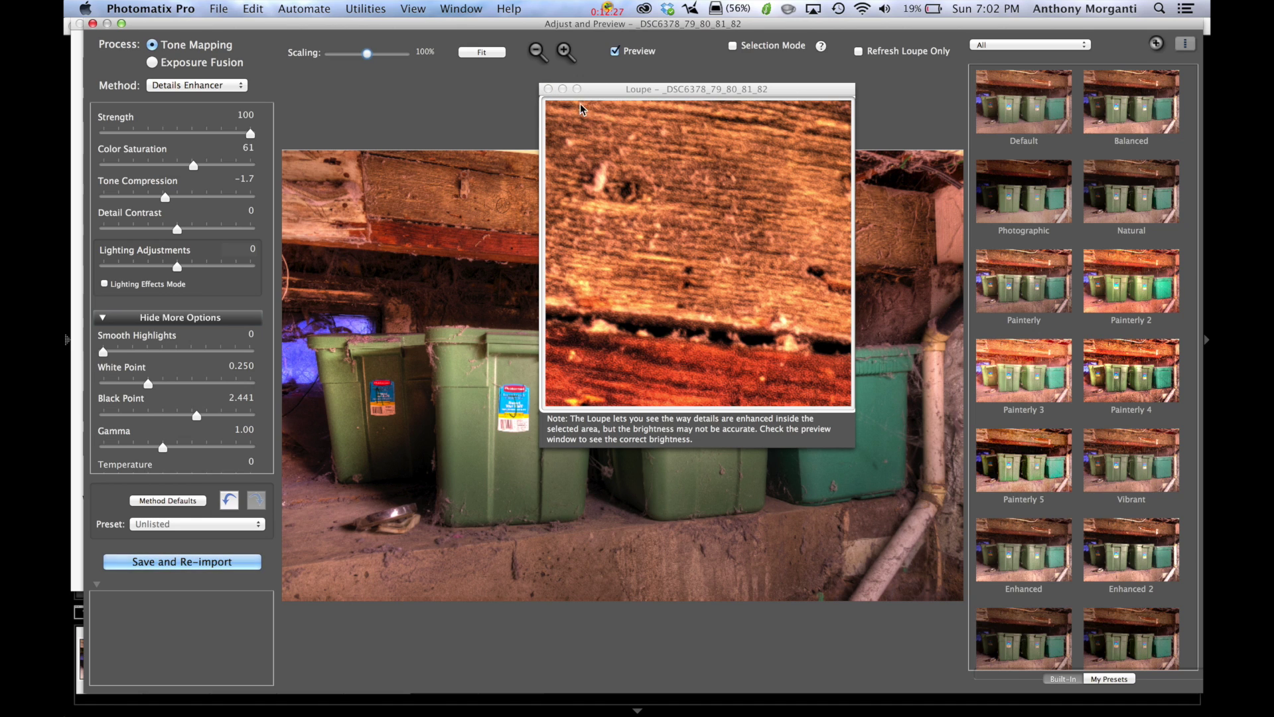
Step: Close the Loupe, then reduce the Black Point to 1.560 and raise the White Point to 1.050
left_click(548, 90)
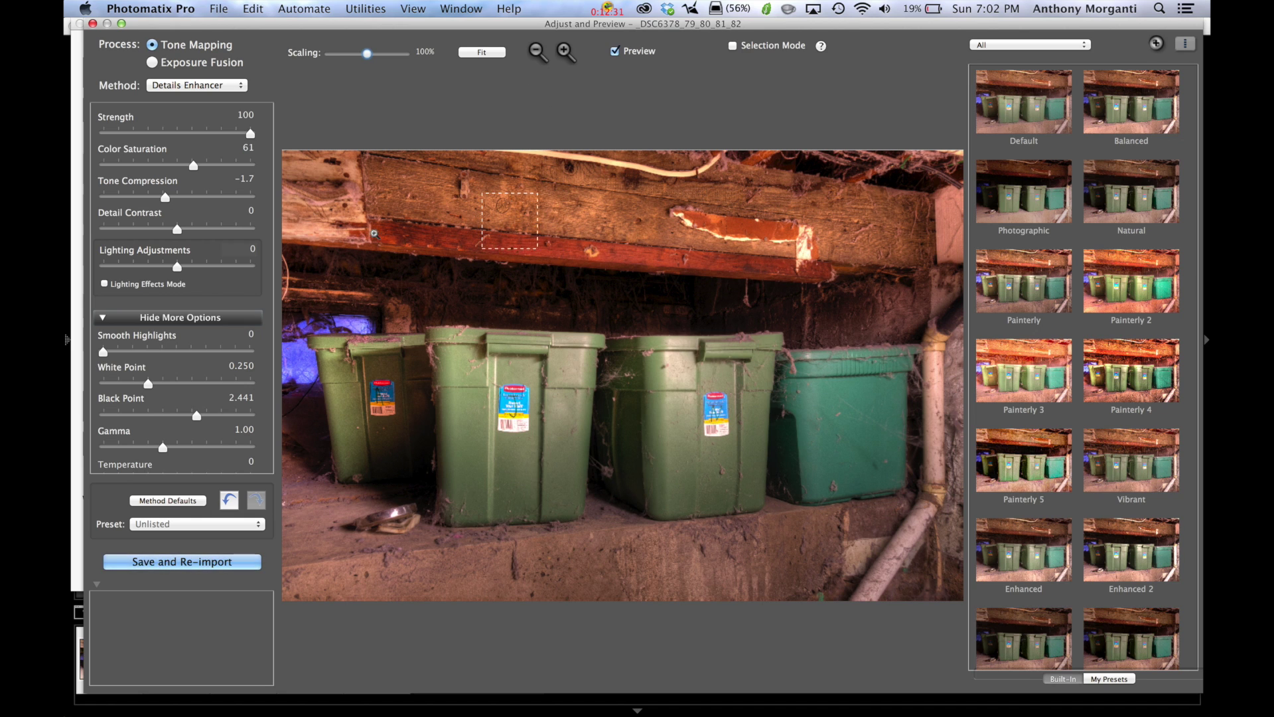
mouse_move(204, 417)
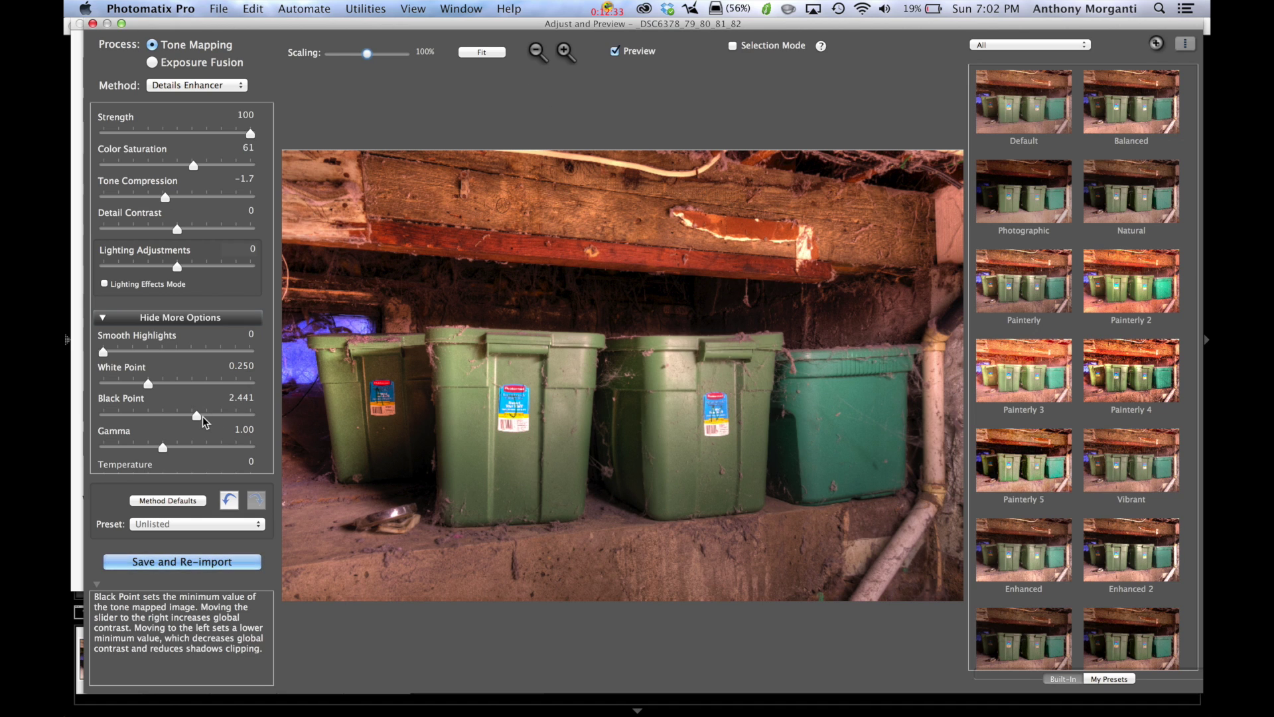
left_click_drag(198, 416, 185, 416)
mouse_move(145, 349)
left_click_drag(149, 384, 172, 384)
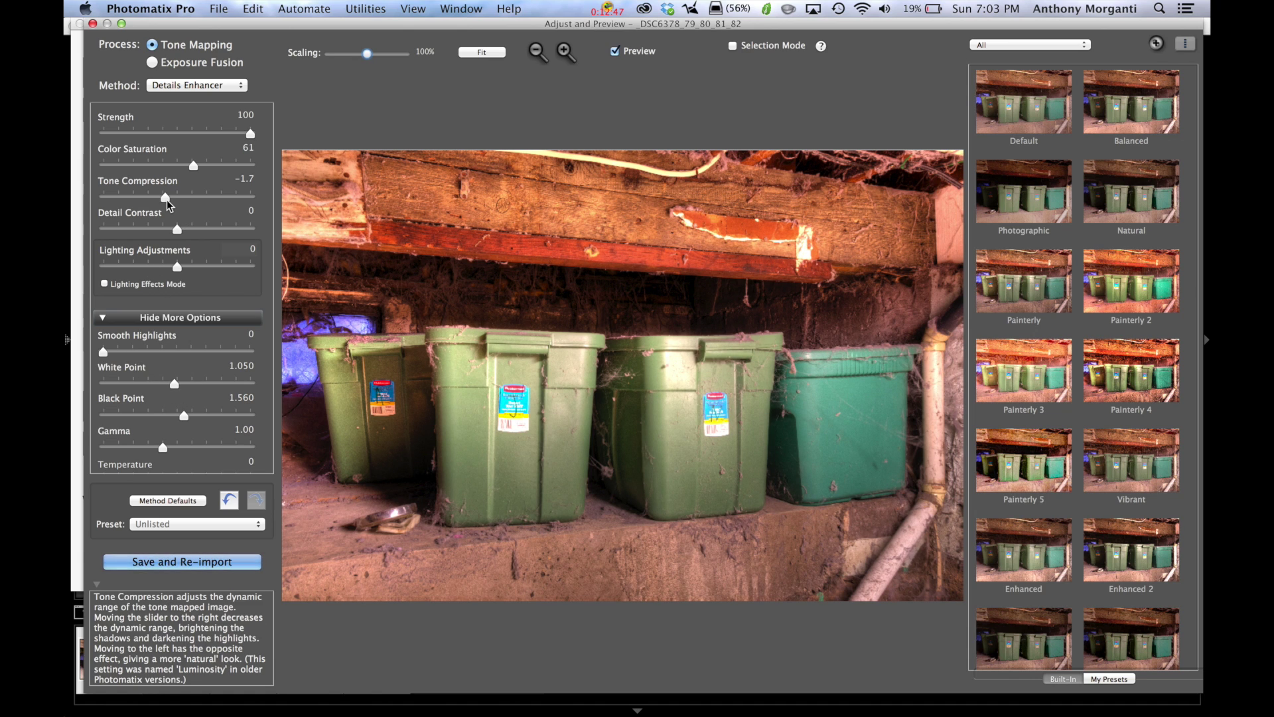
Step: Lower the Tone Compression to -3.4 and raise the Detail Contrast to 3.2
left_click_drag(164, 197, 151, 198)
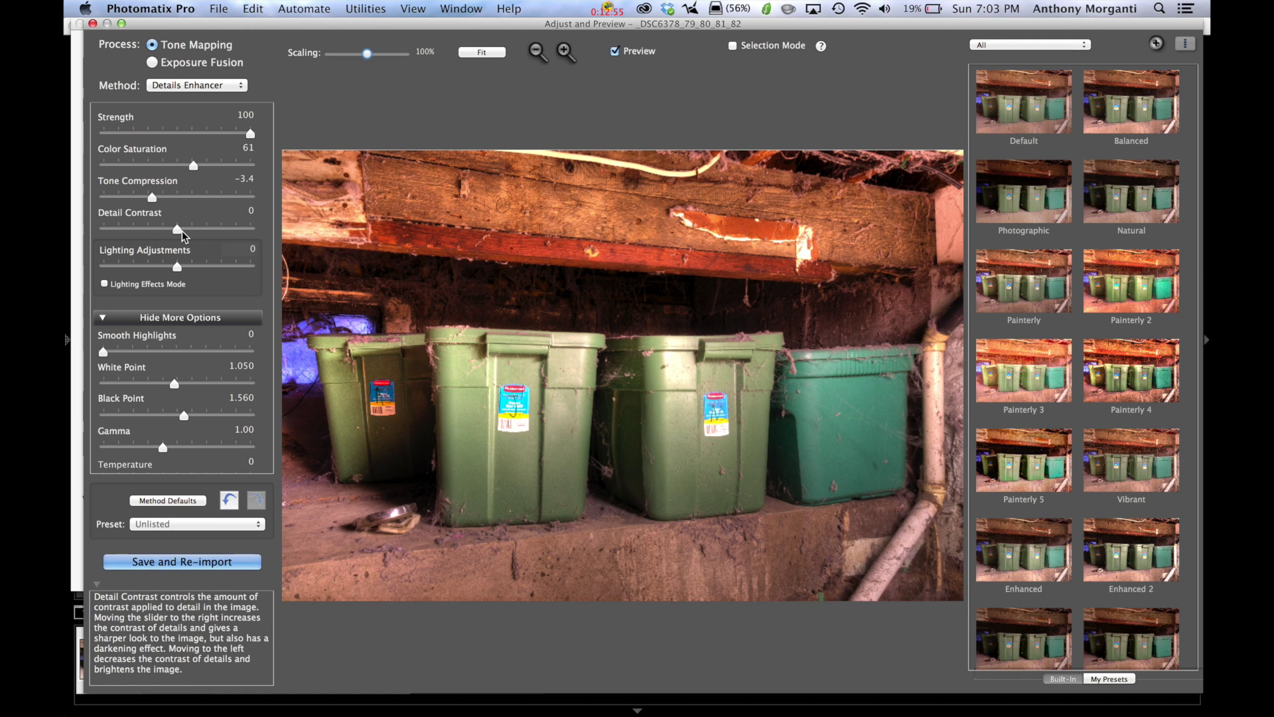
left_click_drag(177, 230, 201, 230)
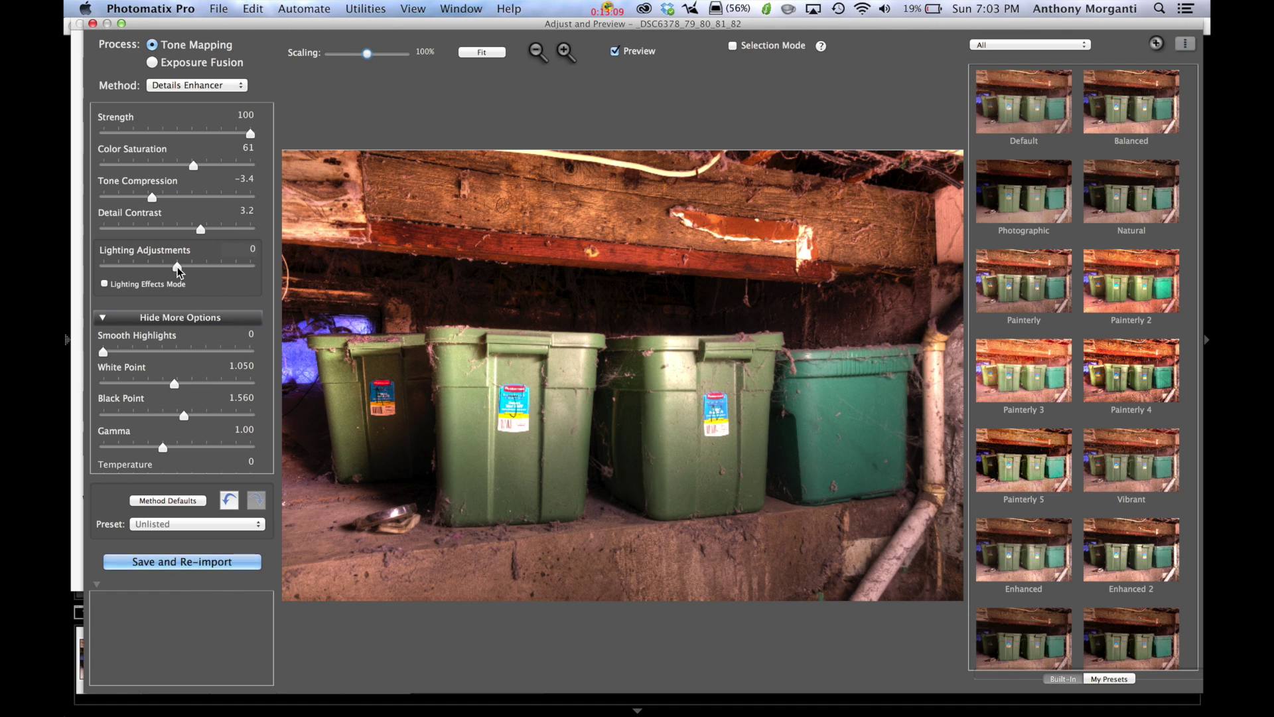
Step: Compare natural and surreal Lighting Adjustments at values such as 6.7, -9.1 and 7.3, and leave the setting at -8.5
left_click_drag(178, 268, 225, 267)
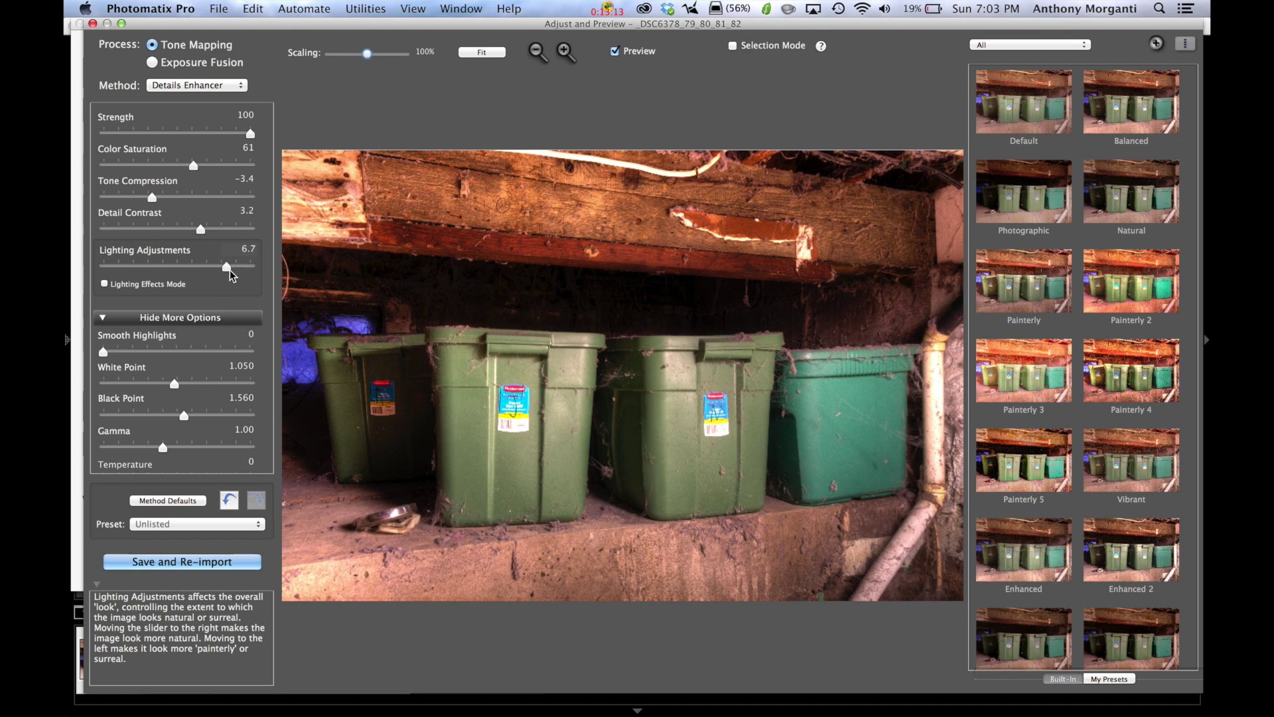
left_click_drag(227, 267, 118, 265)
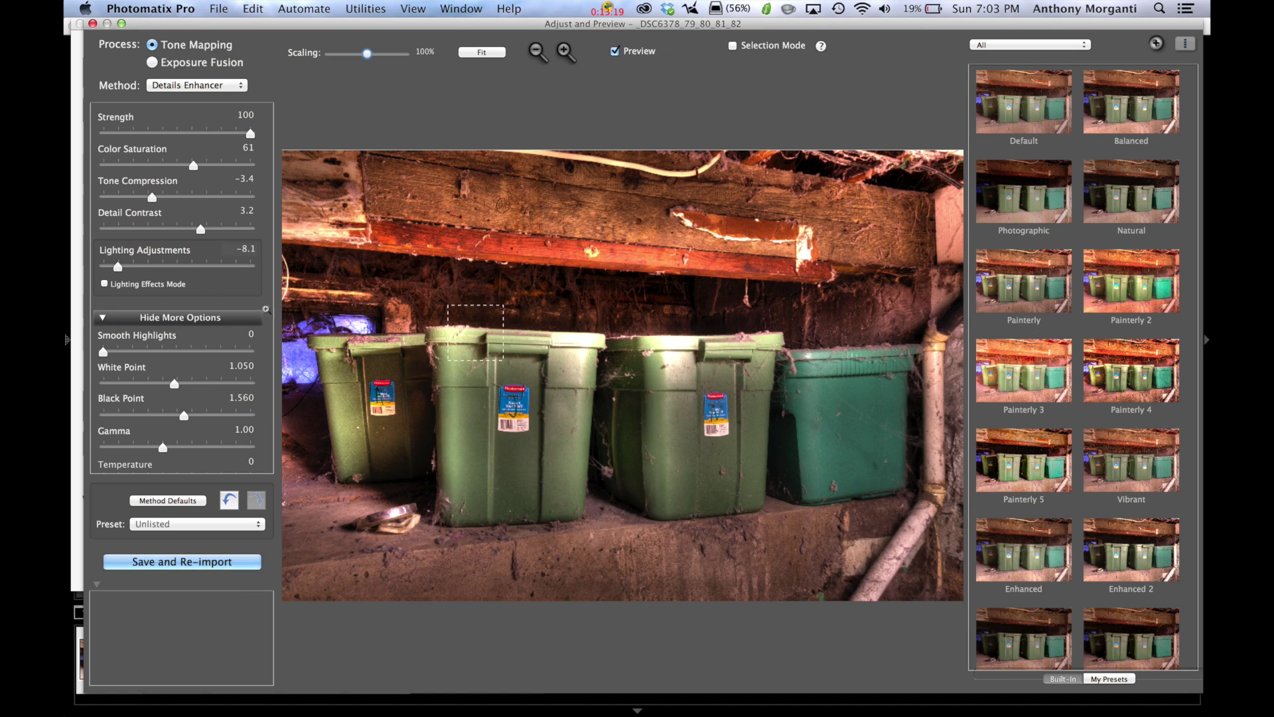
left_click_drag(118, 266, 112, 266)
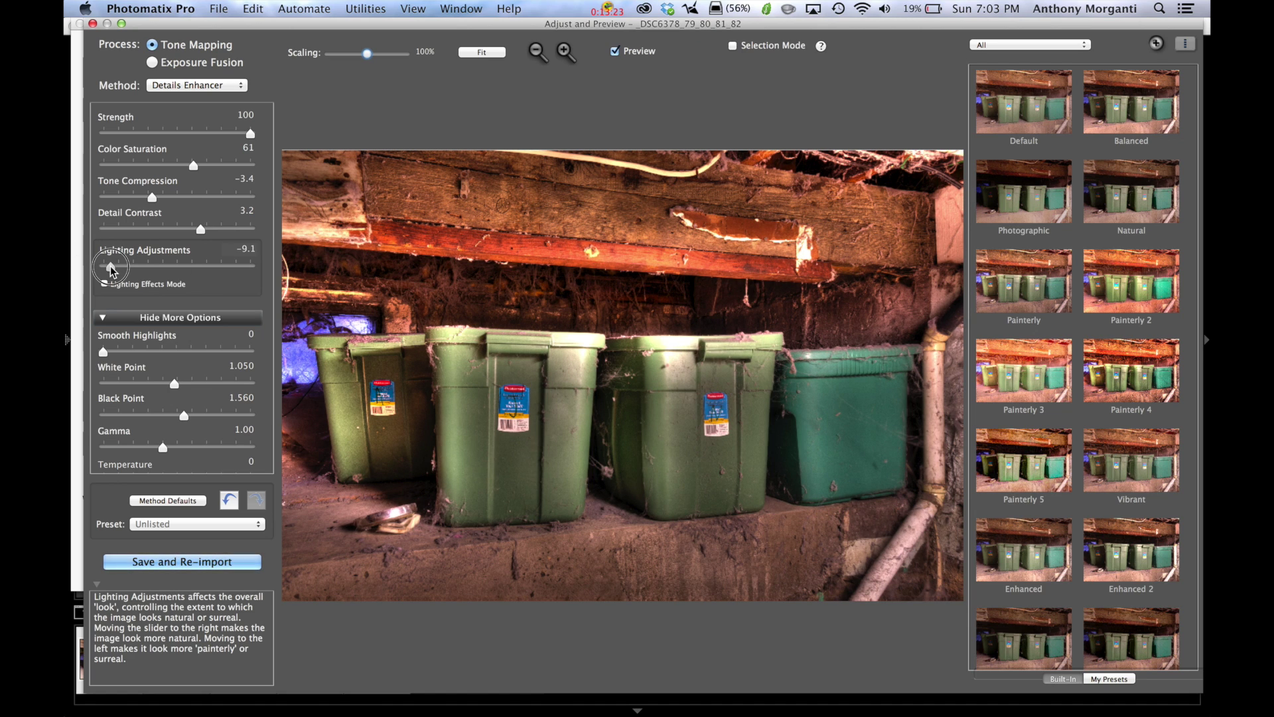
left_click_drag(110, 265, 230, 267)
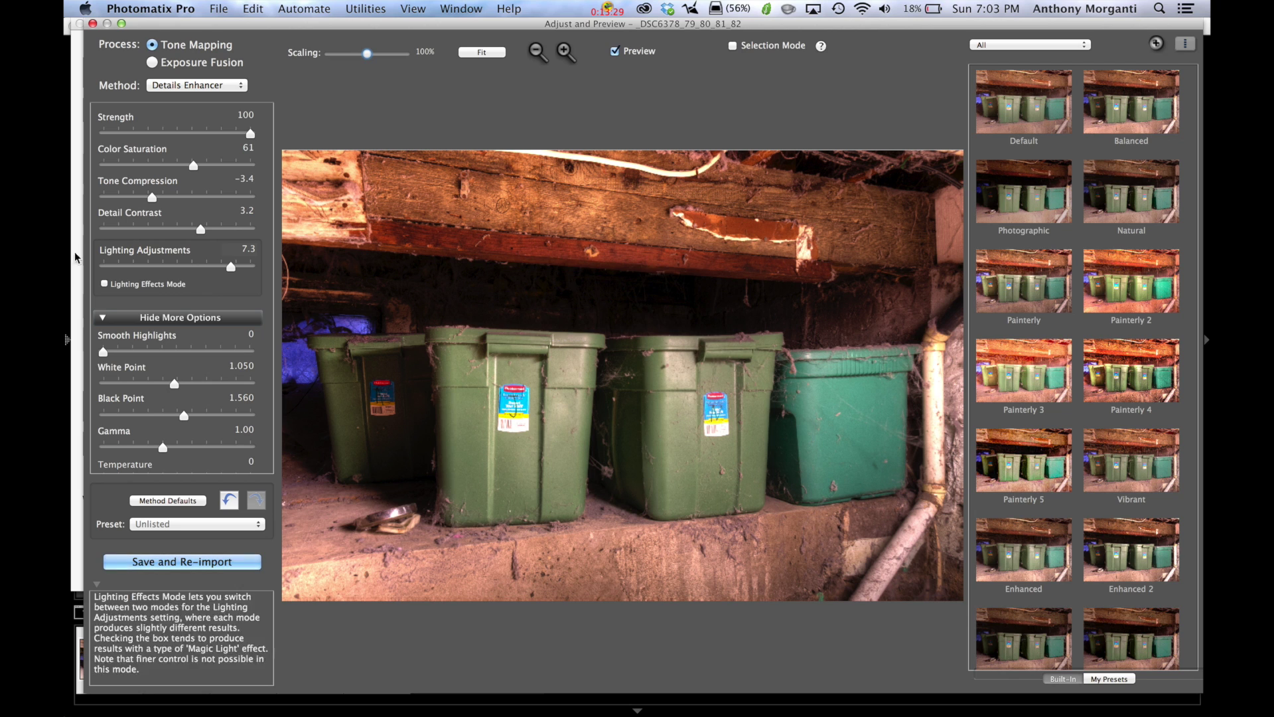
left_click_drag(232, 266, 114, 269)
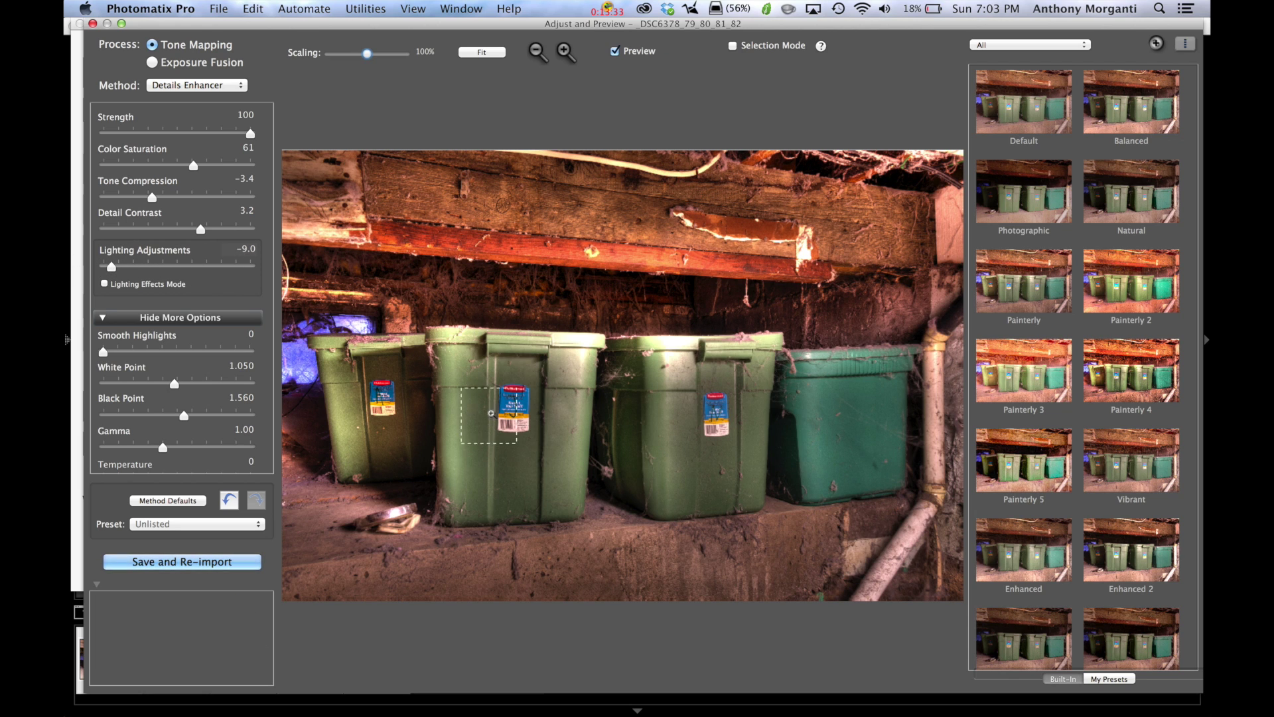
left_click_drag(112, 266, 115, 266)
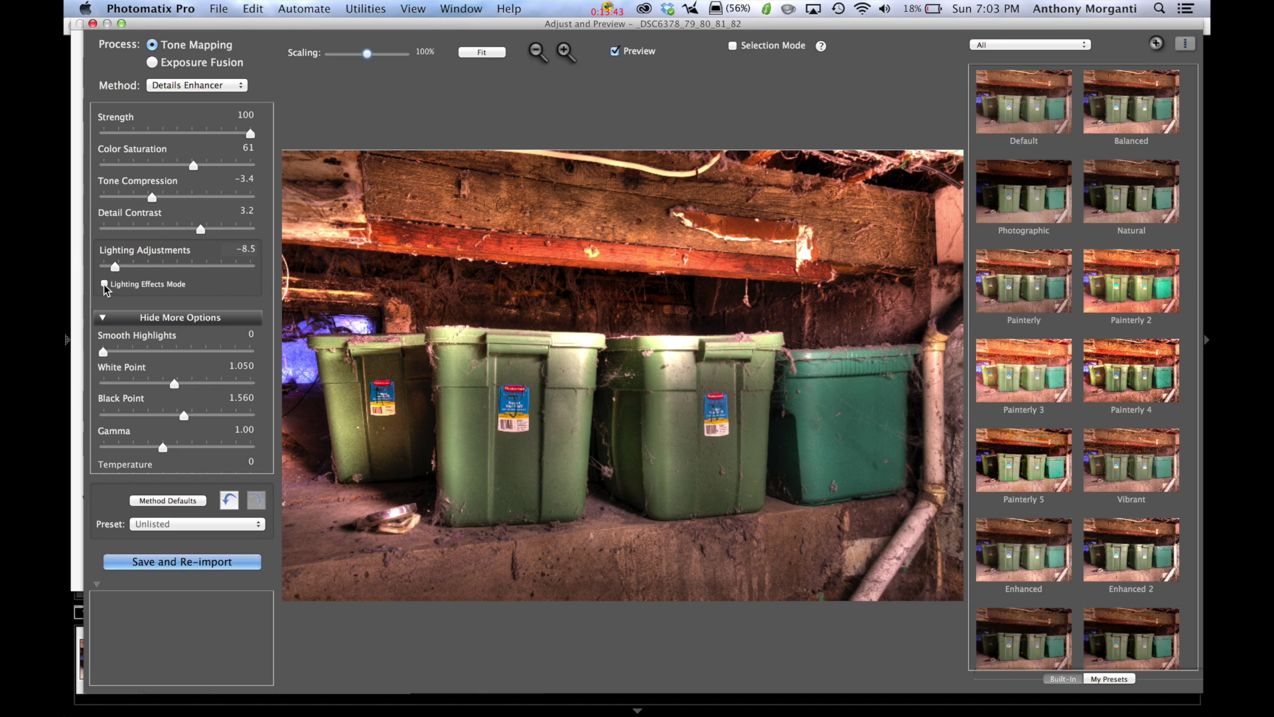
Step: Turn on Lighting Effects Mode, try the Medium, Surreal, Surreal + and Natural looks, and turn the mode off again
left_click(104, 284)
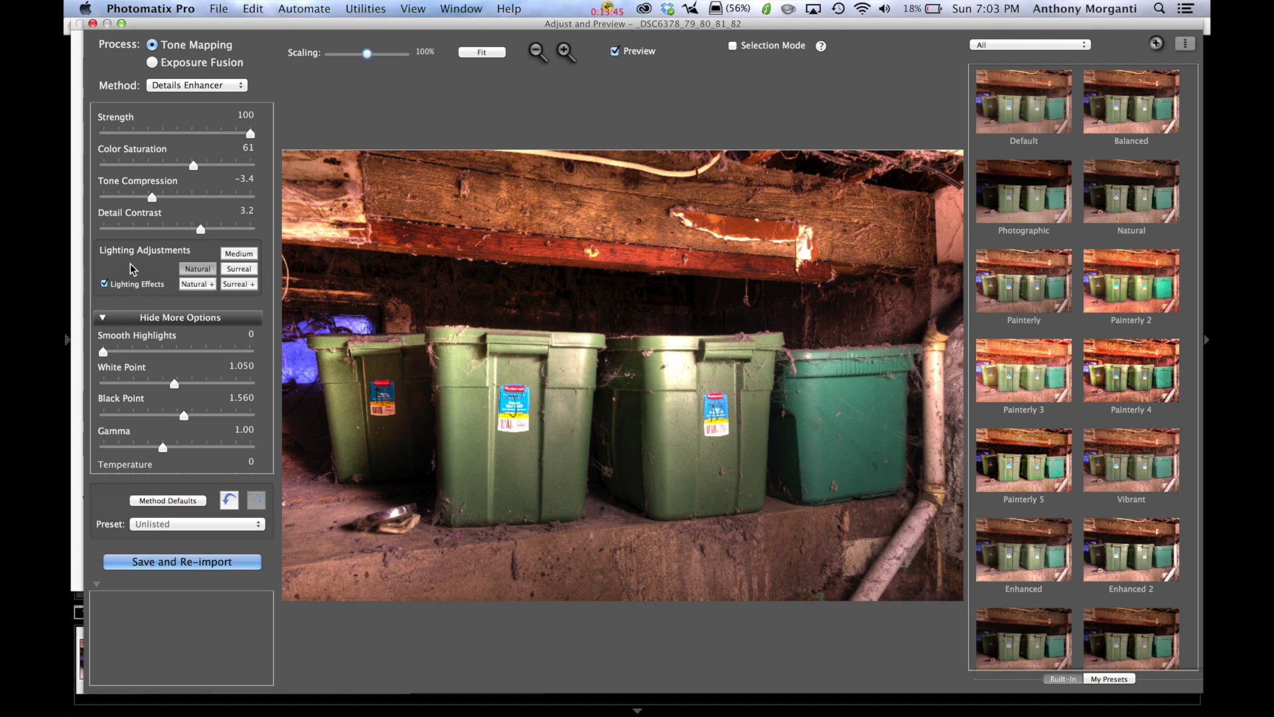
left_click(235, 256)
left_click(239, 272)
left_click(240, 285)
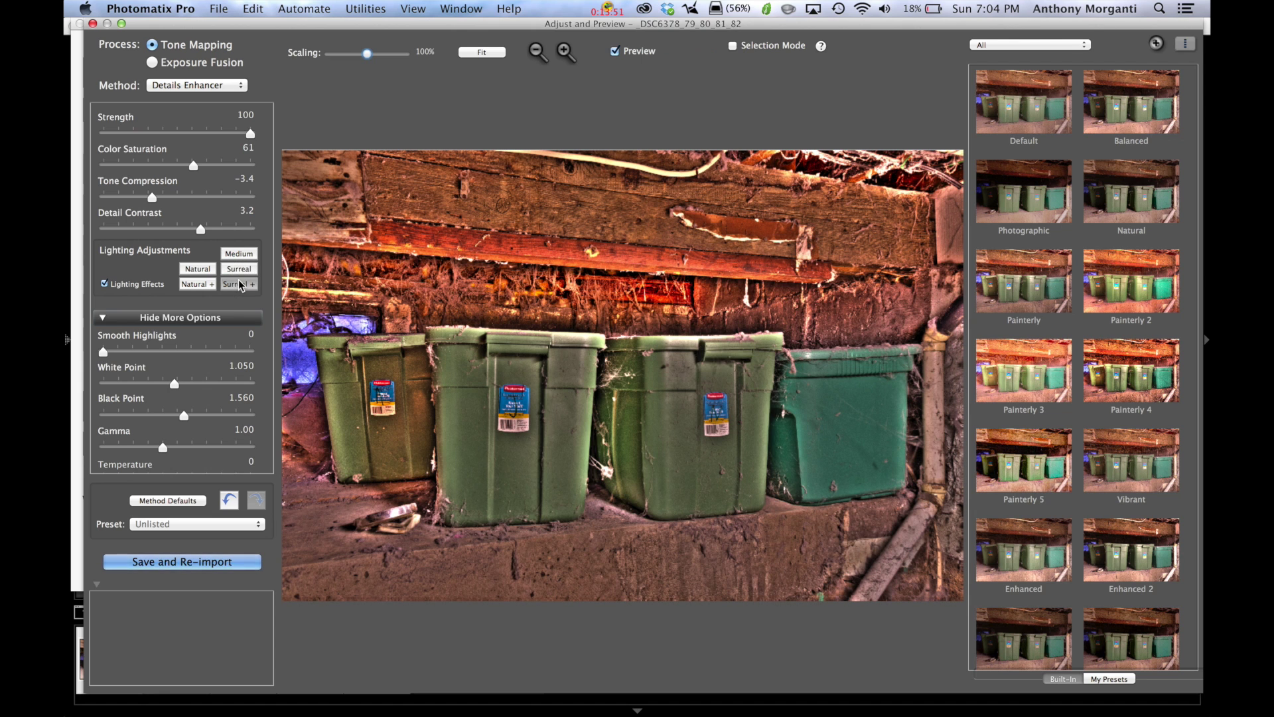
left_click(198, 269)
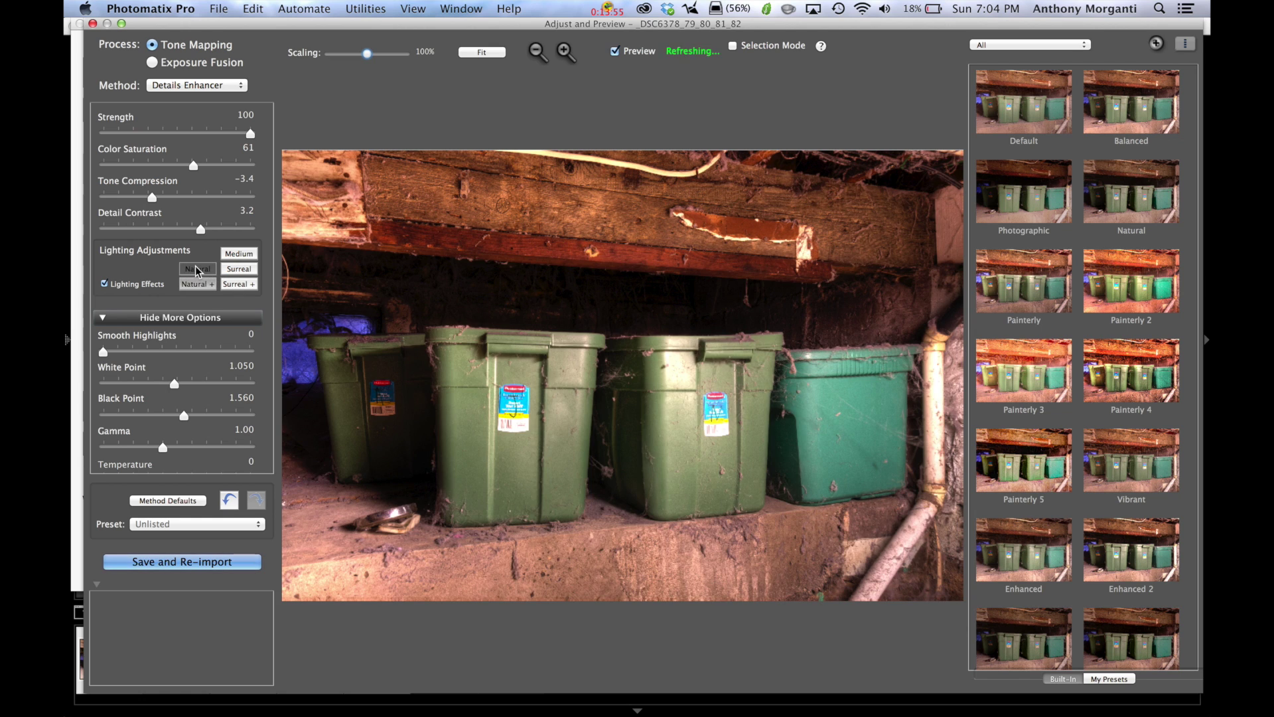
left_click(102, 284)
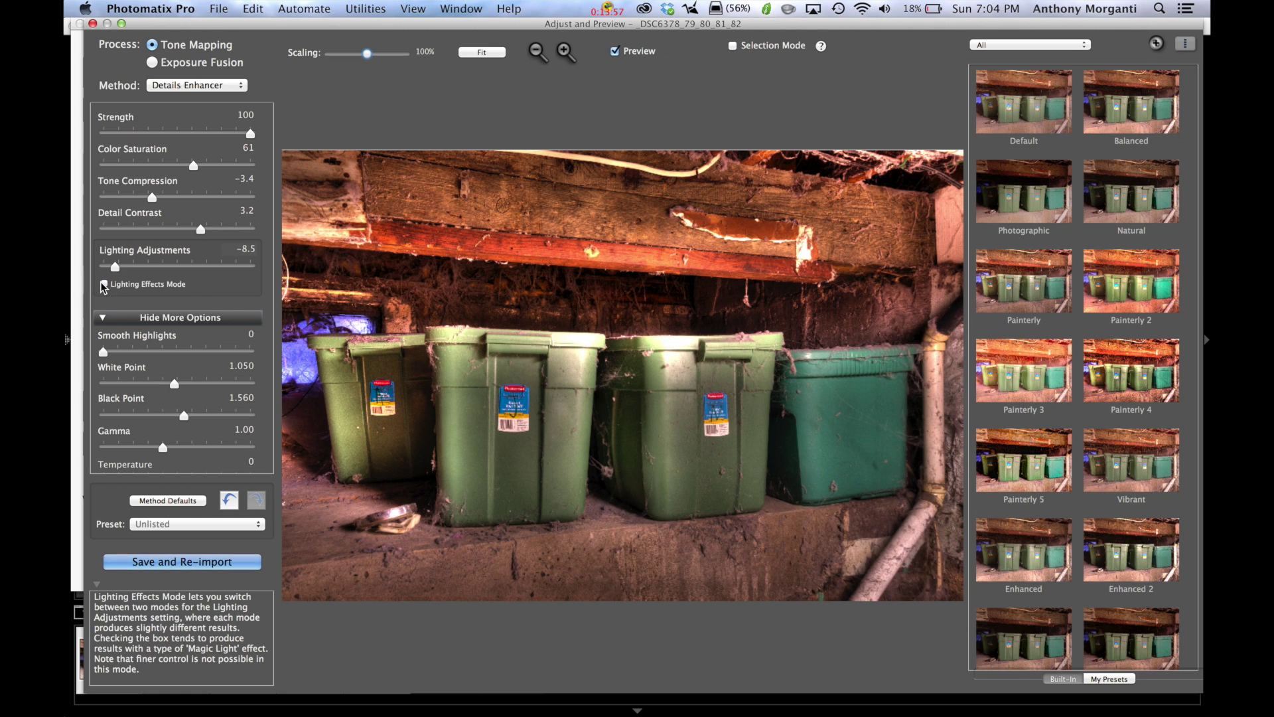
Step: Try Lighting Adjustments at -6.8, then lower the setting to -9.4
left_click_drag(118, 268, 126, 269)
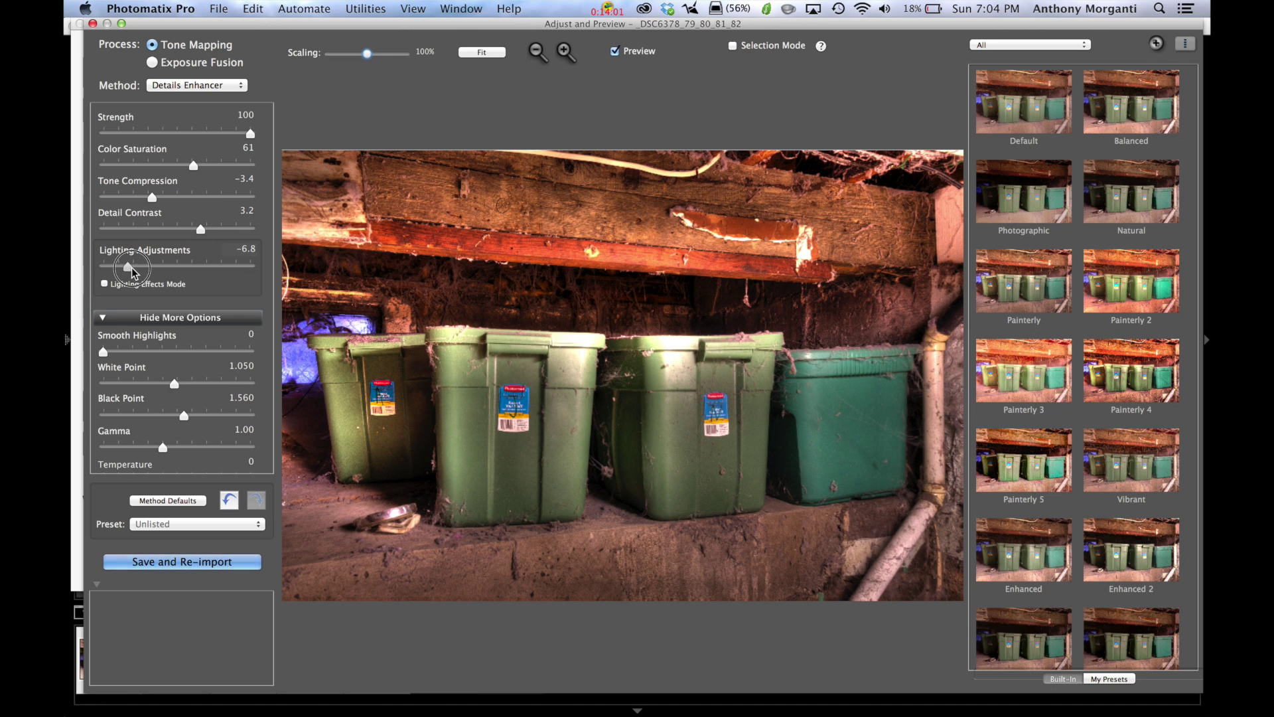
left_click_drag(132, 268, 112, 268)
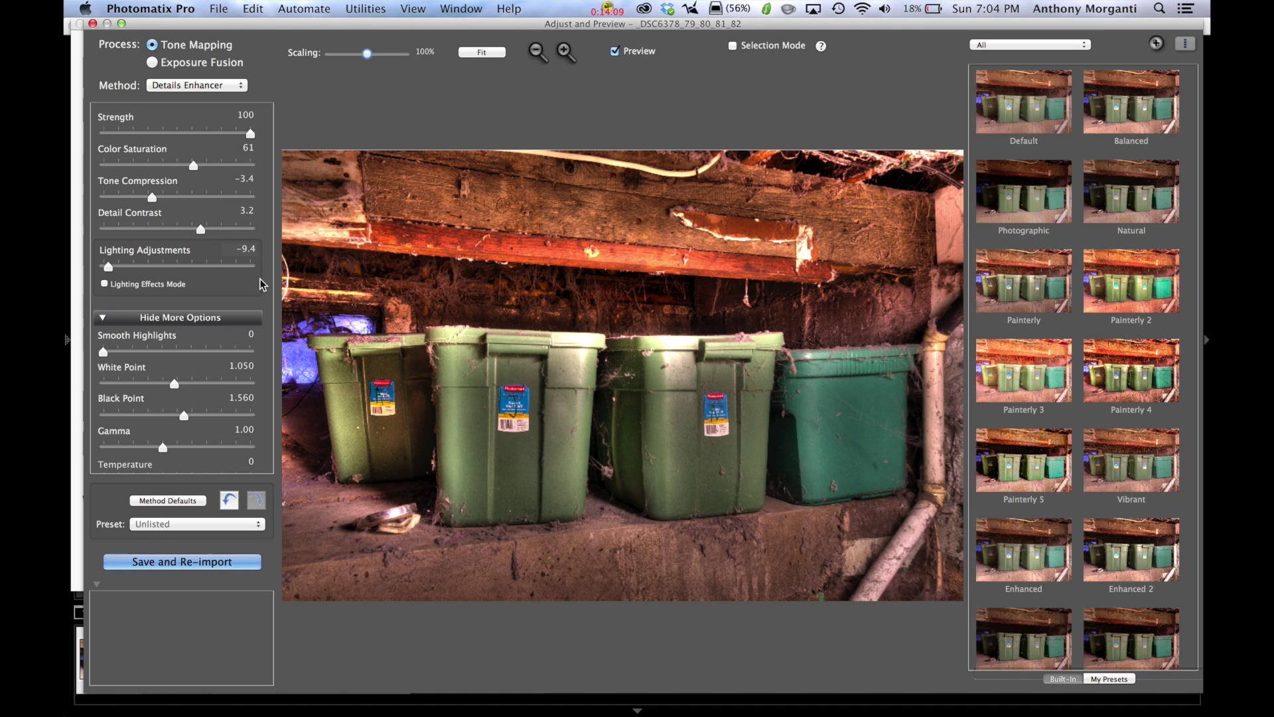
Step: Compare Smooth Highlights at high values such as 68 and 74 against 23, and leave the setting at 24
scroll(162, 284, "down", 2)
scroll(157, 278, "down", 2)
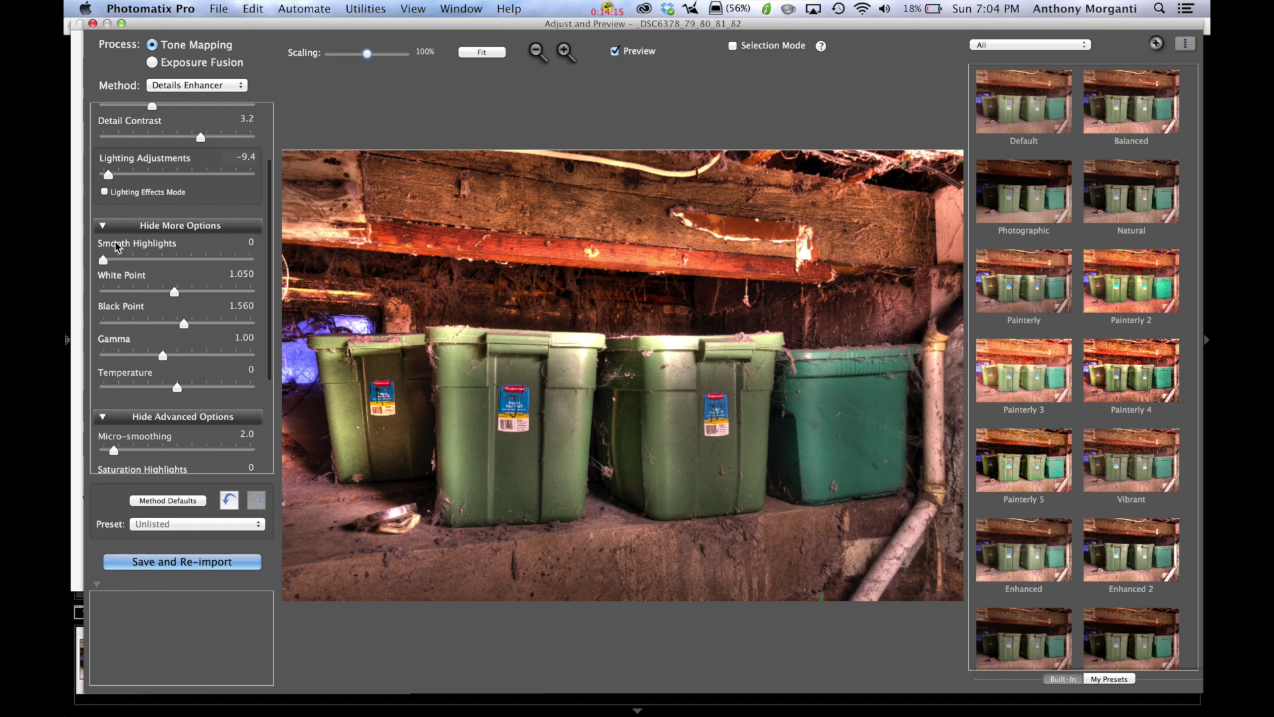
mouse_move(104, 256)
left_click_drag(105, 259, 203, 259)
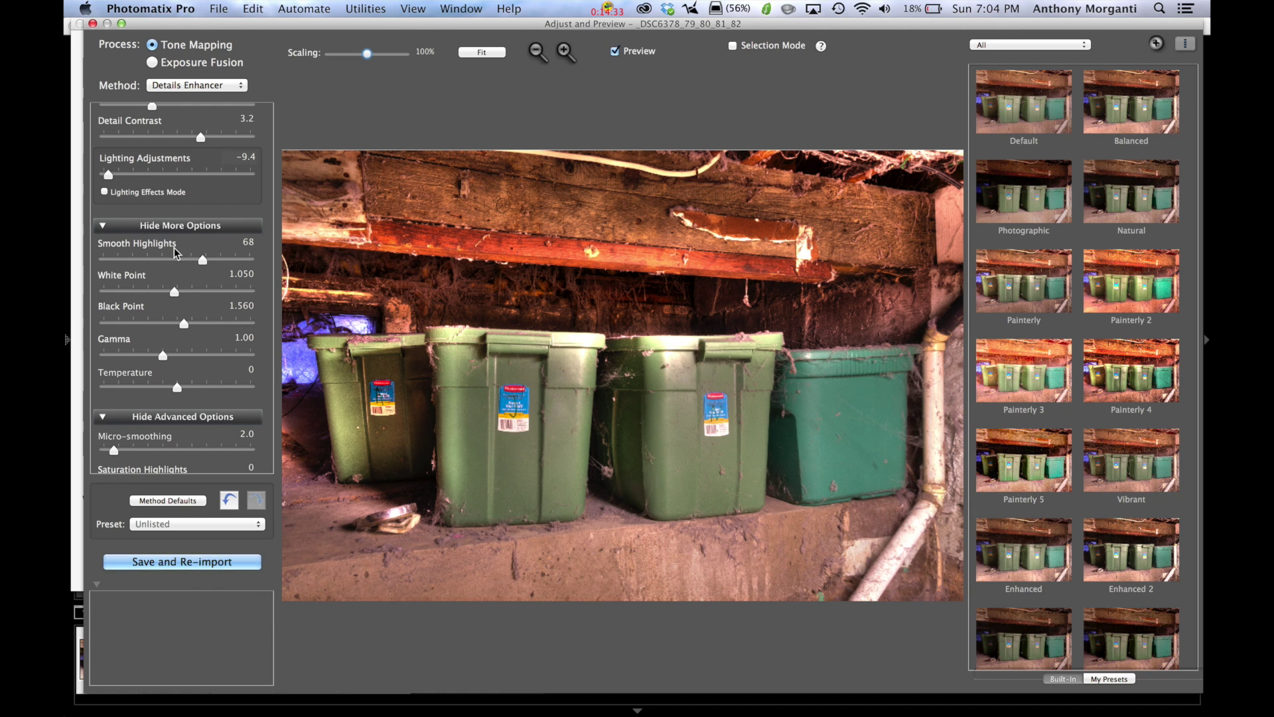
left_click_drag(201, 260, 137, 260)
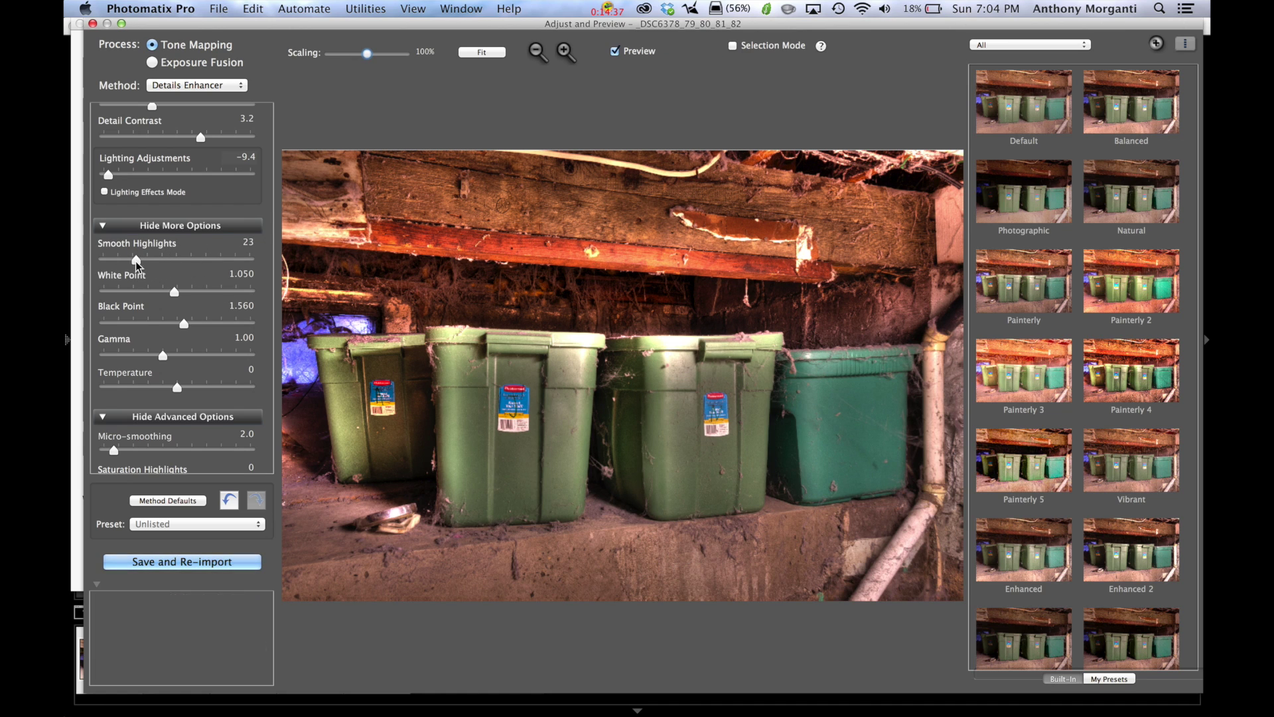
left_click_drag(137, 261, 212, 260)
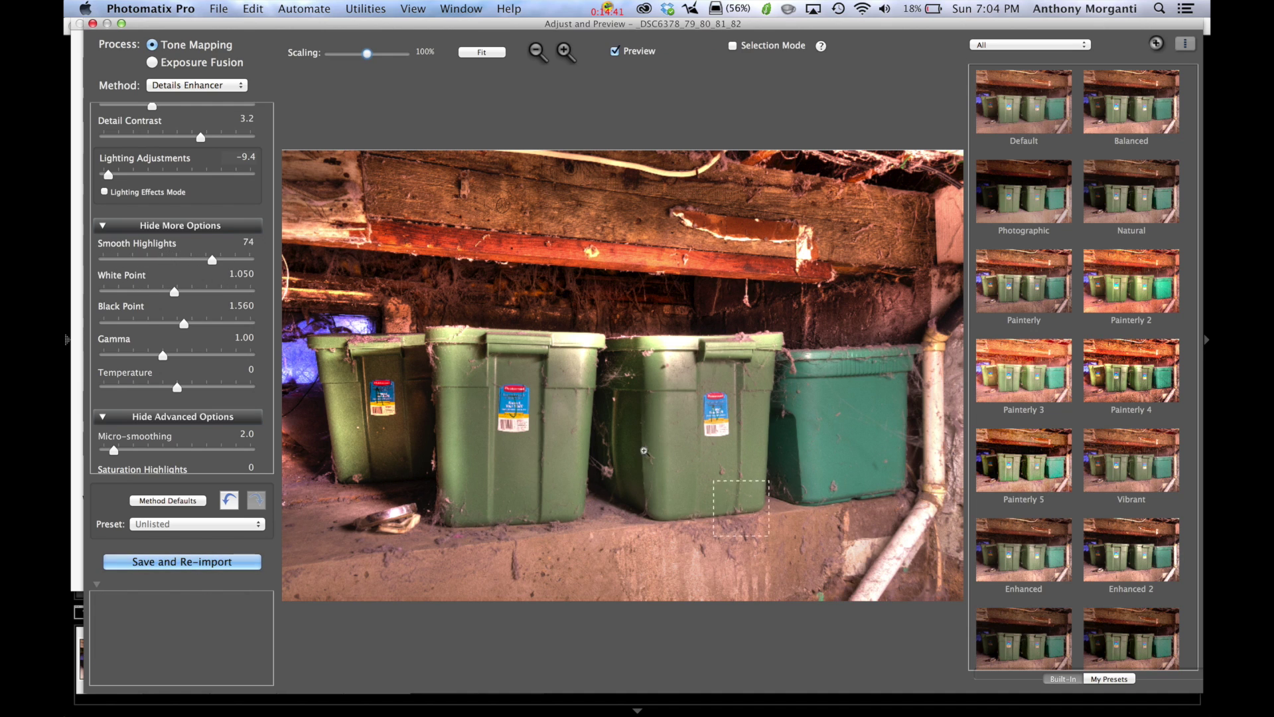
left_click_drag(213, 261, 138, 257)
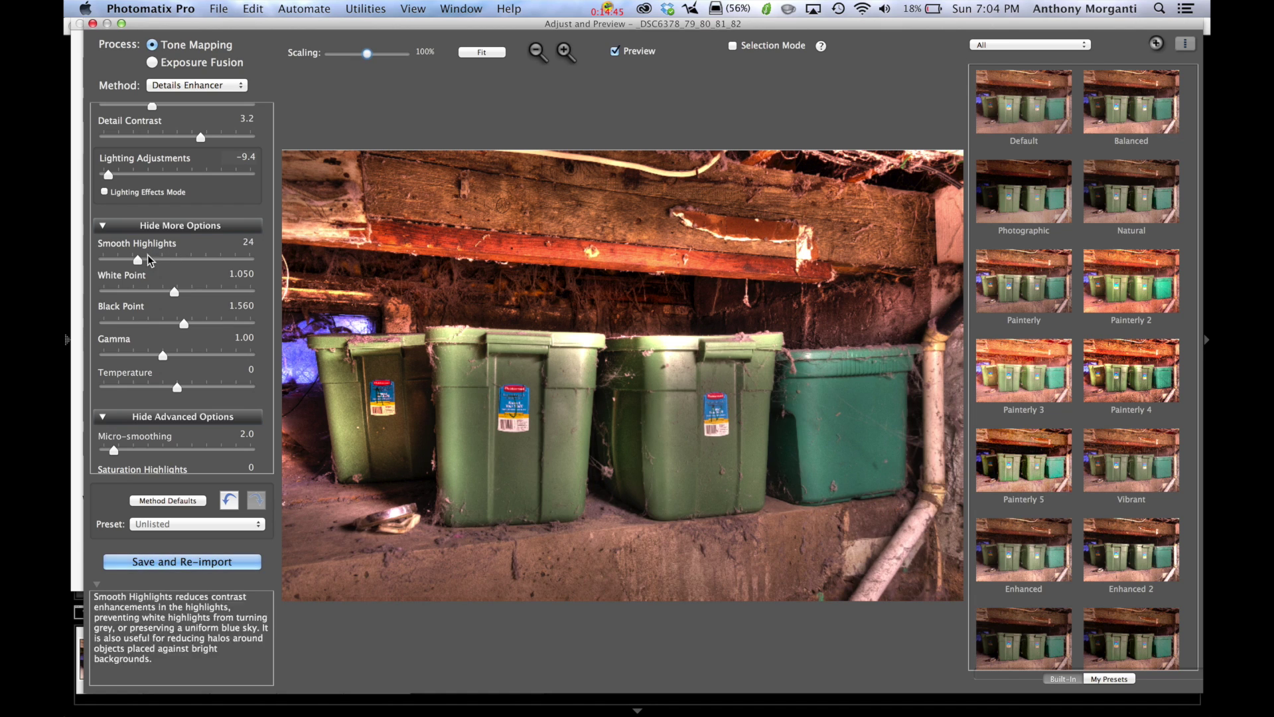
Step: Reduce the White Point to 0.279, try higher and lower Black Points, and set the Black Point to 1.621
left_click_drag(170, 292, 150, 294)
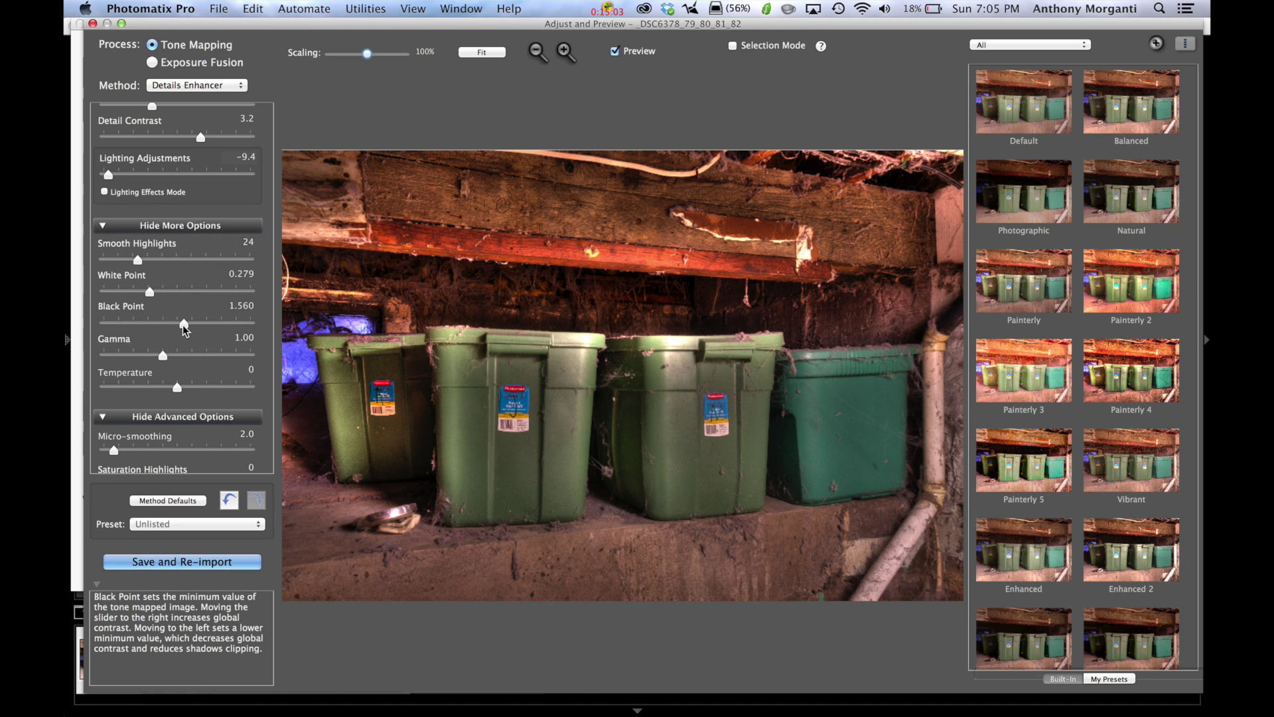
left_click_drag(182, 325, 182, 324)
left_click(204, 321)
left_click(170, 321)
left_click(185, 322)
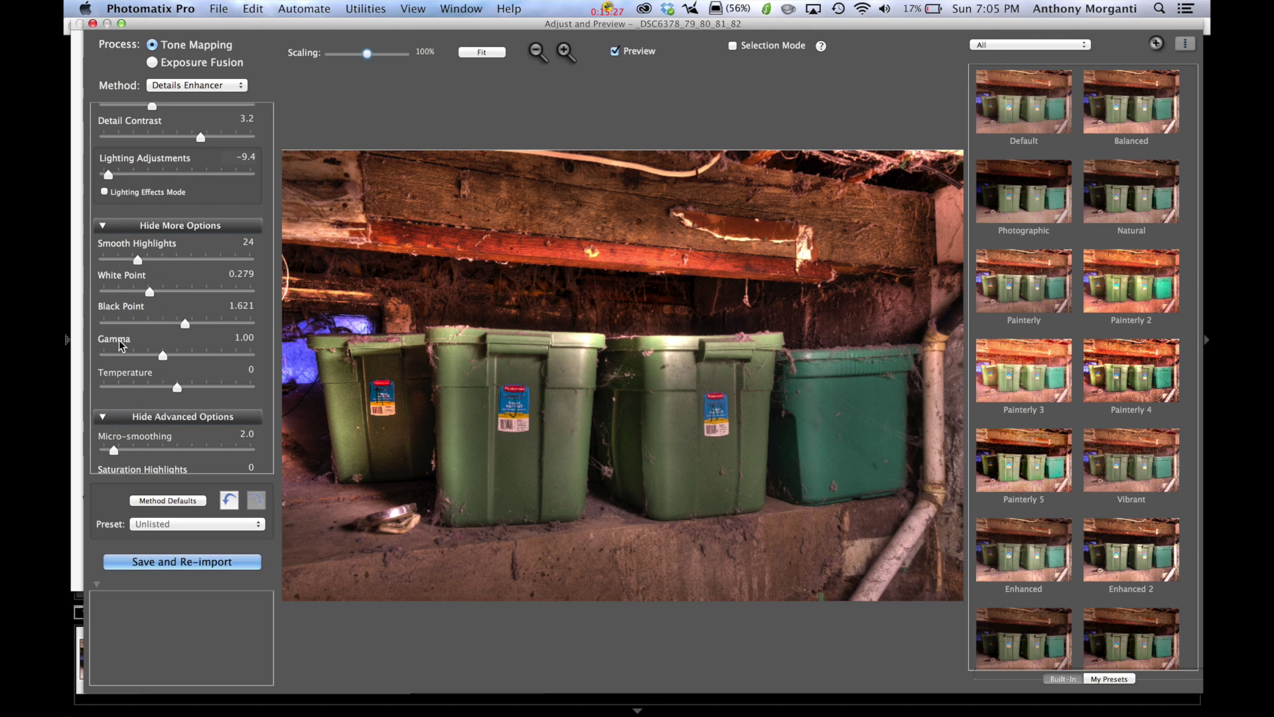
Step: Set the Gamma to 0.84 and try the Temperature slider, leaving the Temperature at 0
mouse_move(163, 355)
left_mouse_down()
mouse_move(216, 356)
mouse_move(139, 355)
mouse_move(177, 356)
left_mouse_up()
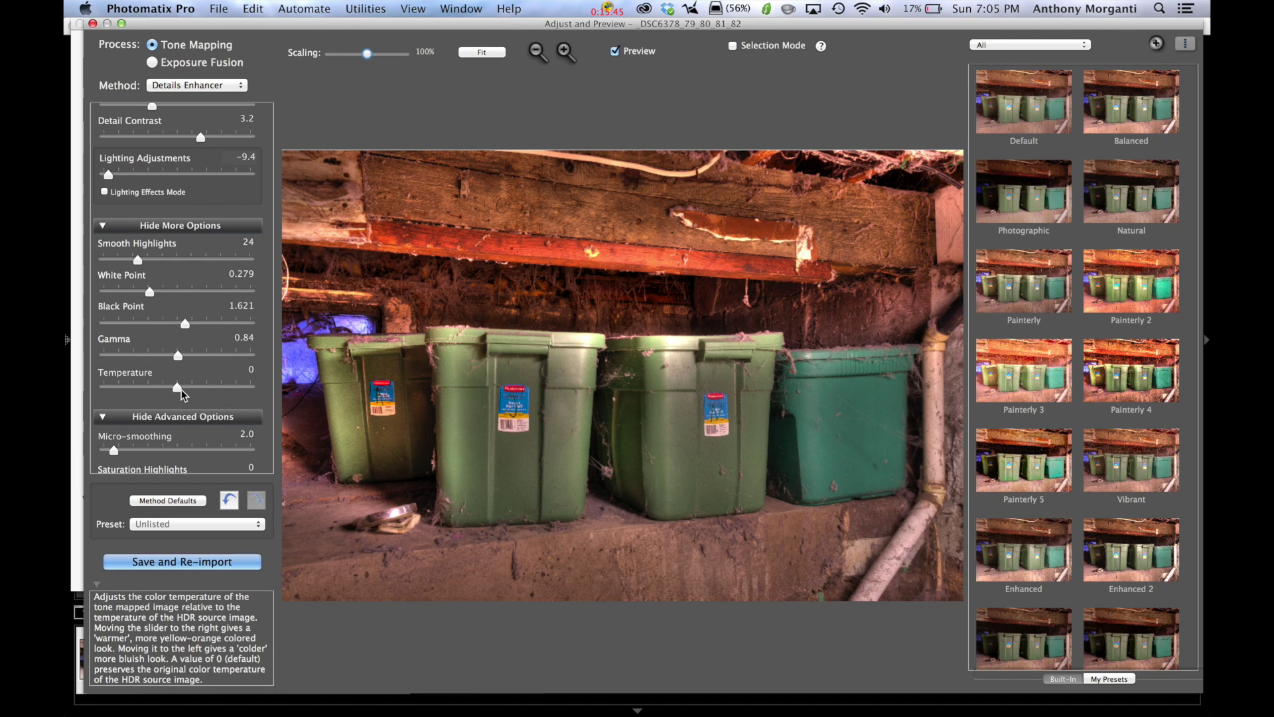
mouse_move(177, 384)
left_mouse_down()
mouse_move(217, 388)
mouse_move(138, 388)
mouse_move(172, 389)
left_mouse_up()
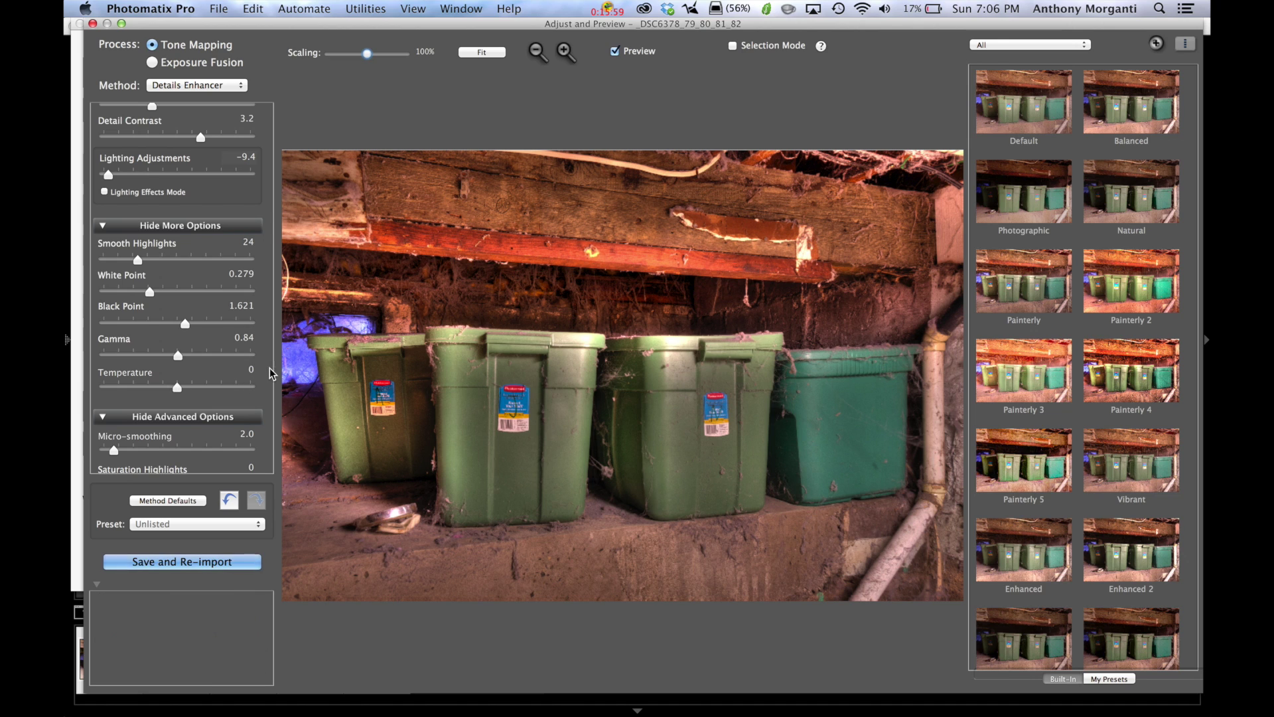
Step: Try Micro-smoothing at 10.0 in the advanced options, then reduce it to 0
scroll(225, 365, "down", 5)
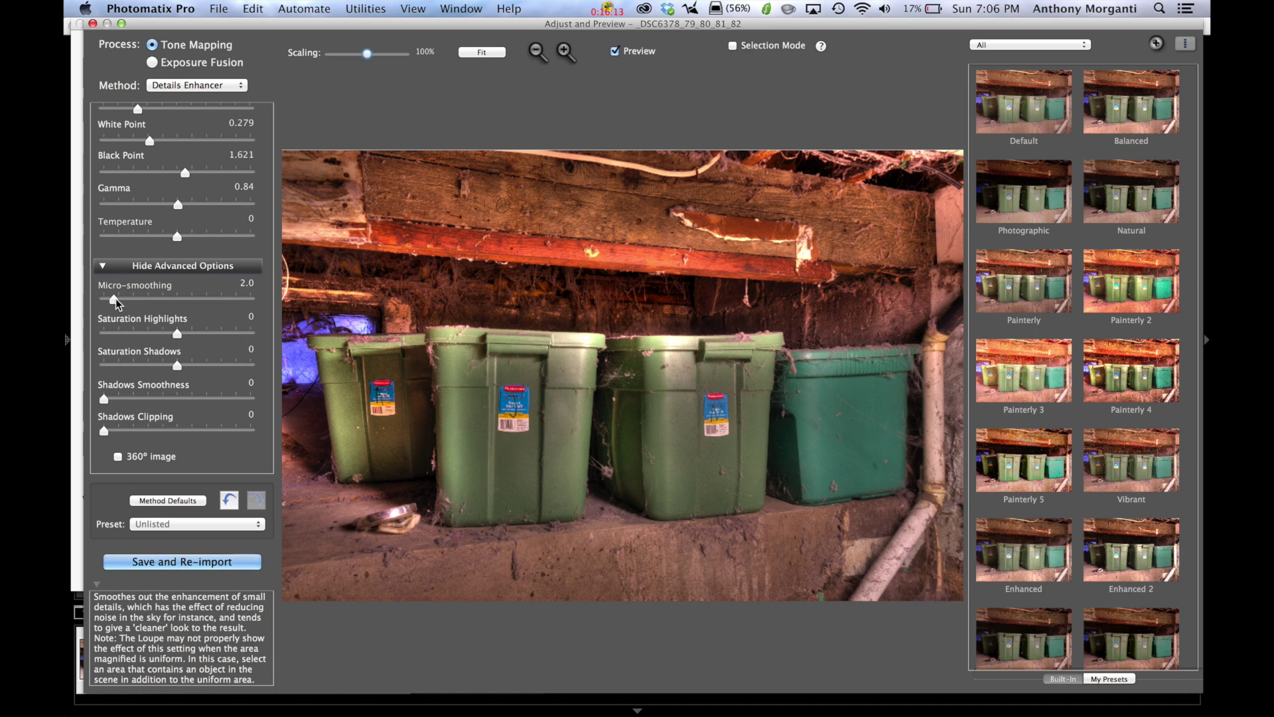
left_click_drag(116, 297, 153, 299)
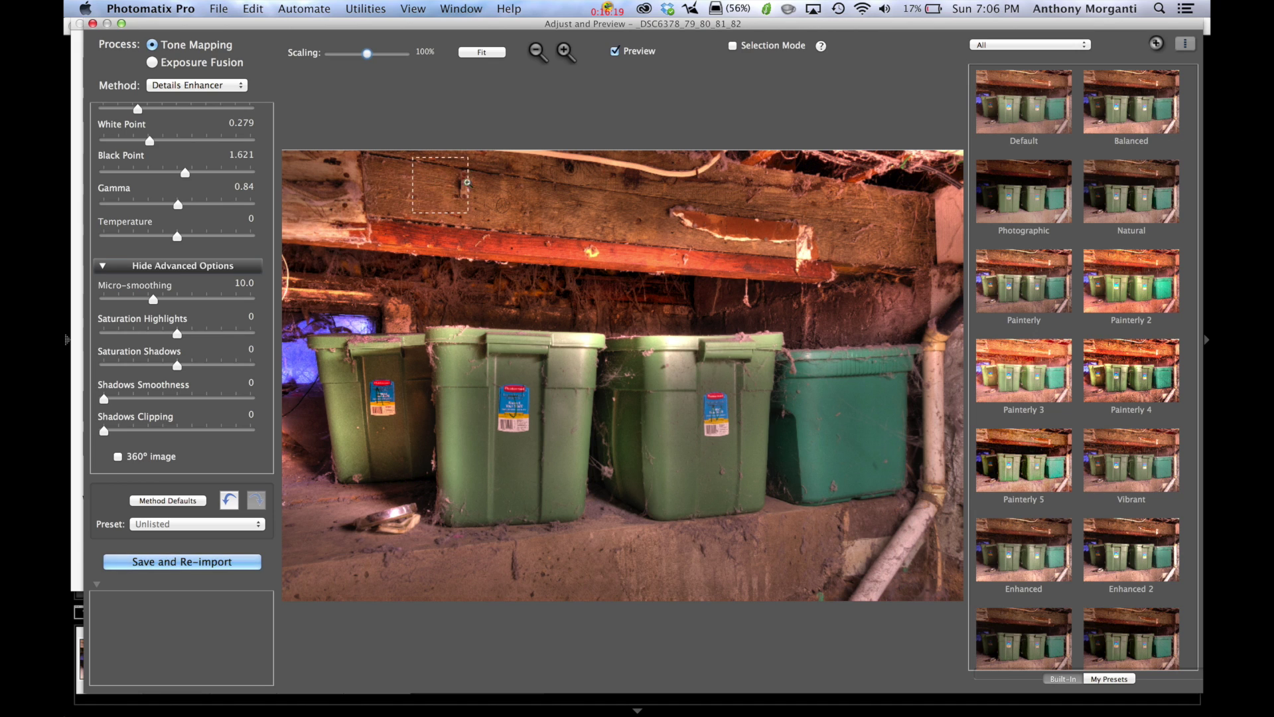
left_click(104, 309)
left_click(114, 300)
left_click_drag(114, 303, 96, 303)
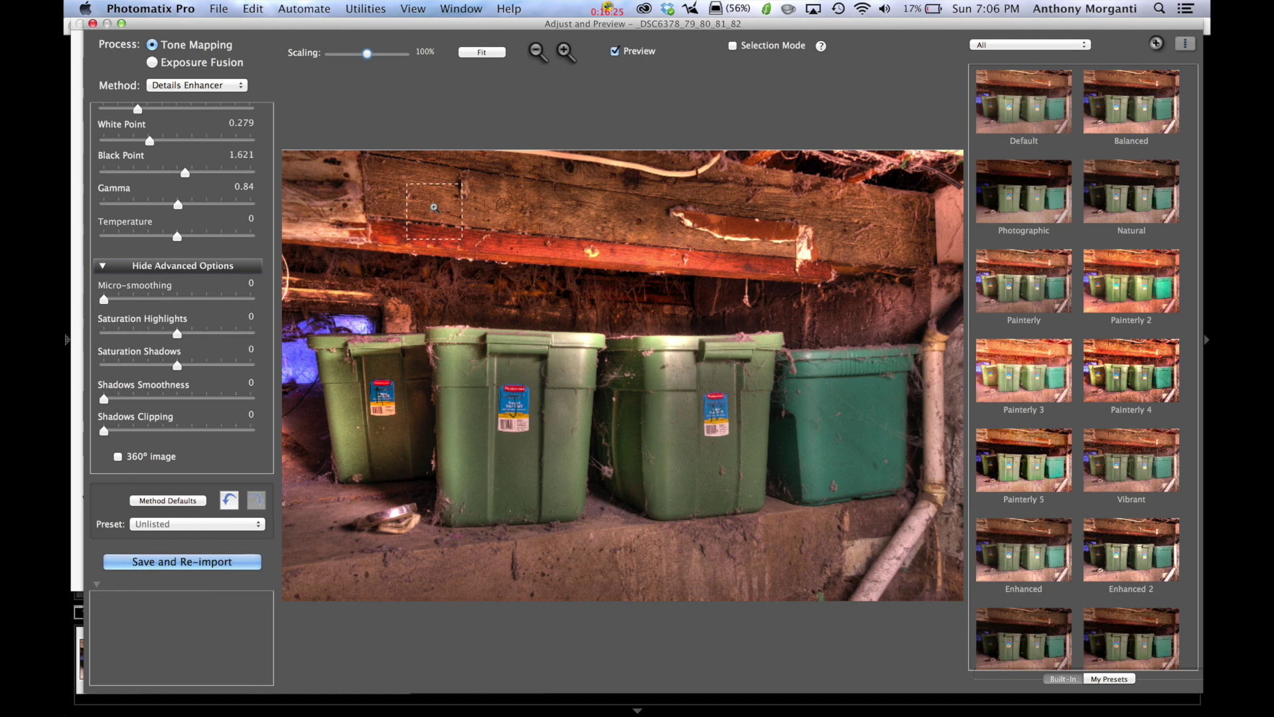
left_click(104, 300)
mouse_move(104, 302)
left_mouse_down()
mouse_move(229, 300)
mouse_move(103, 300)
left_mouse_up()
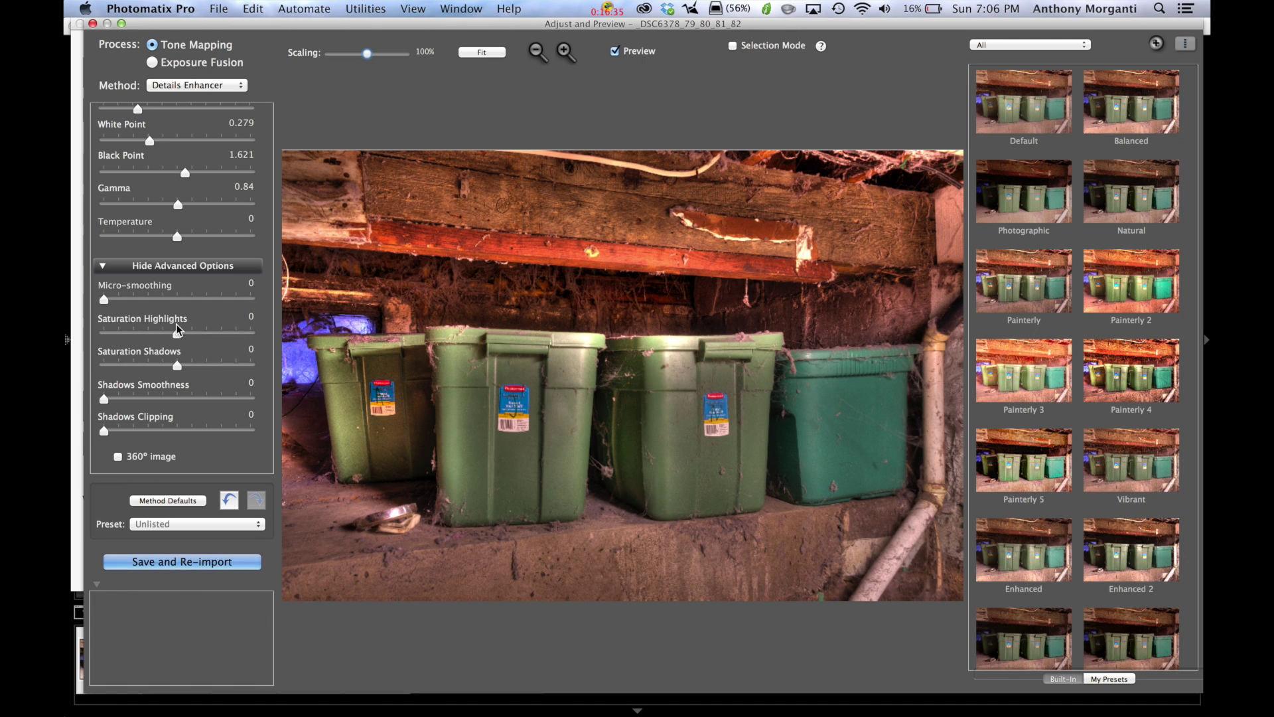
Step: Set Saturation Highlights to -1.6 after trying 7.0, and Saturation Shadows to -2.1 after trying 2.2
mouse_move(180, 328)
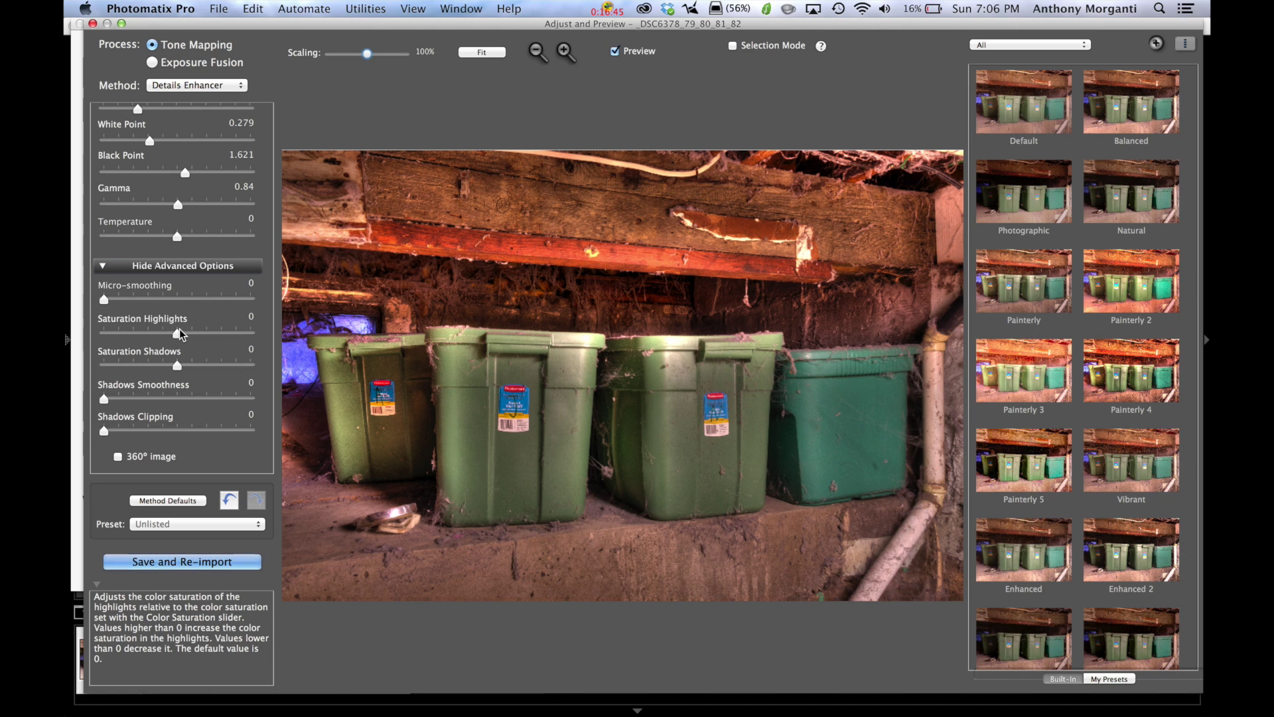
left_click_drag(177, 332, 229, 333)
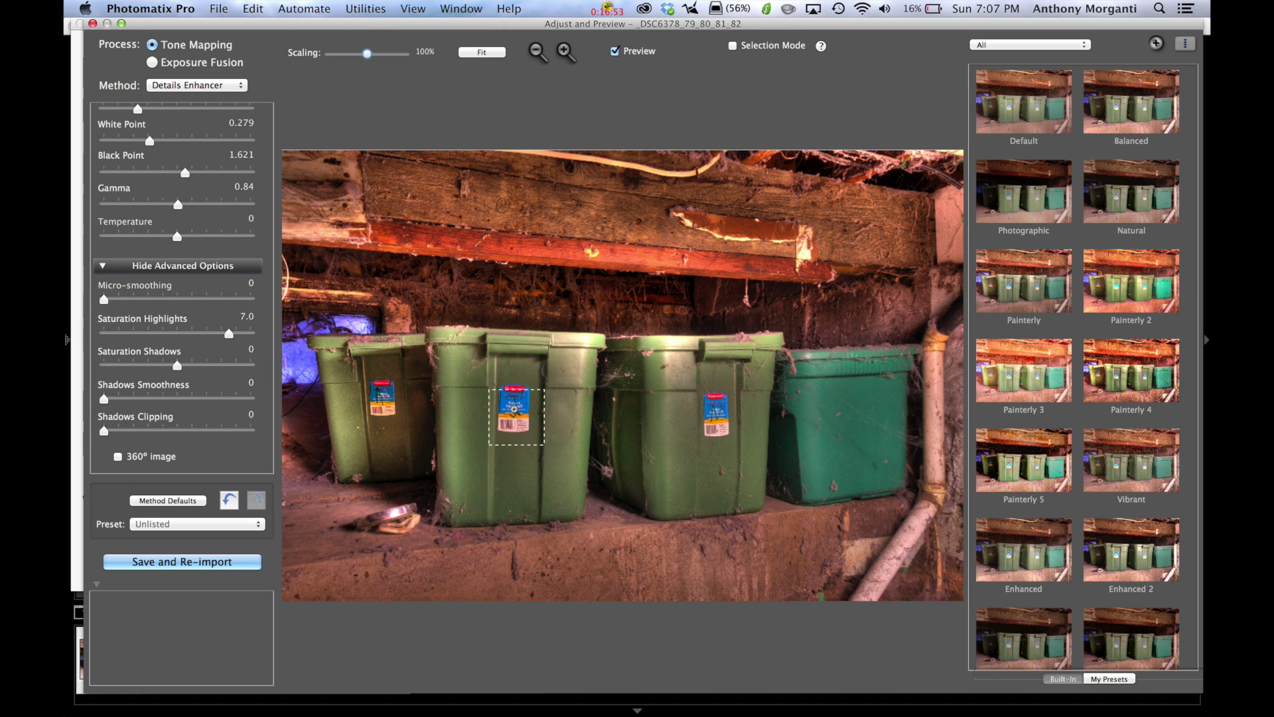
left_click(230, 334)
left_click_drag(229, 334, 168, 335)
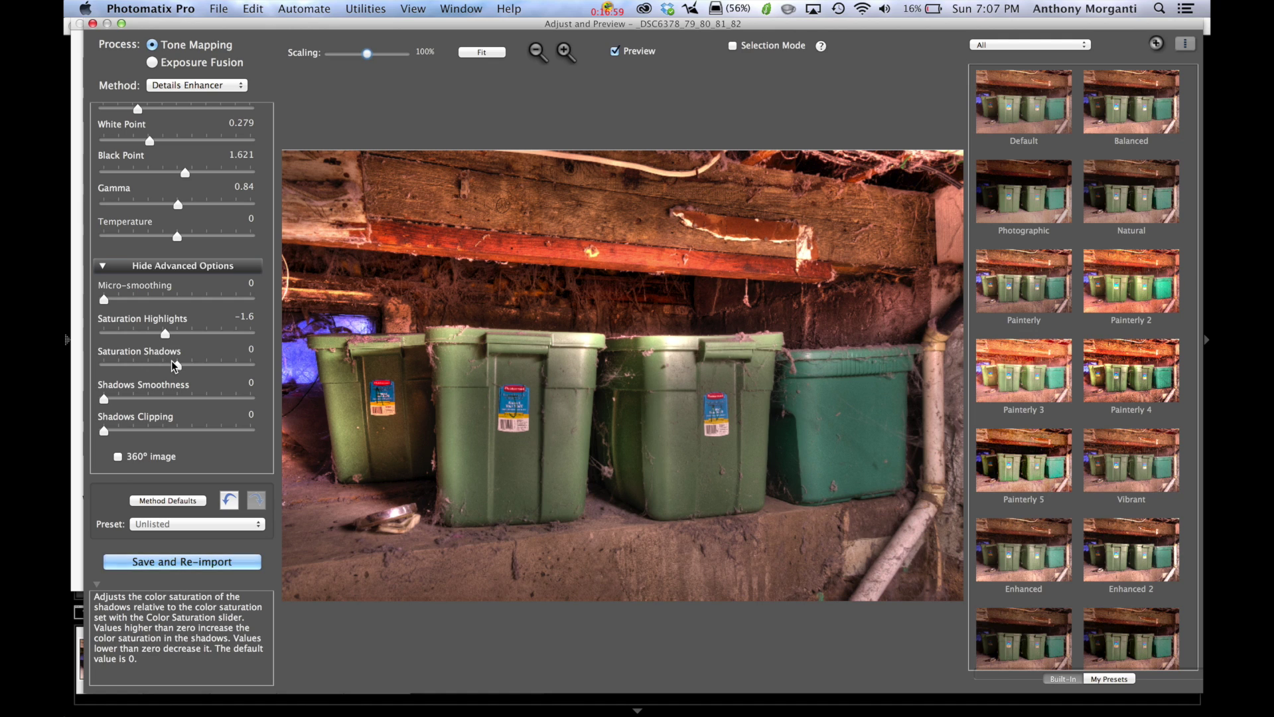
left_click_drag(175, 365, 193, 365)
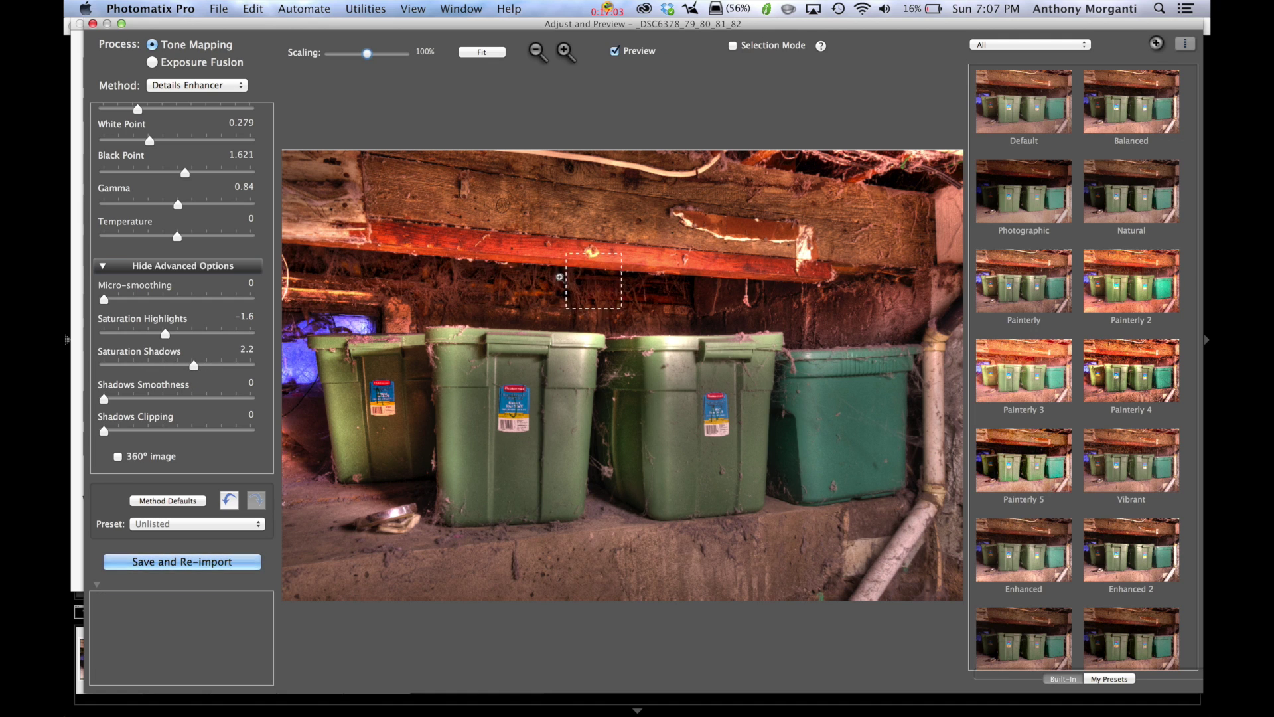
left_click_drag(193, 365, 162, 363)
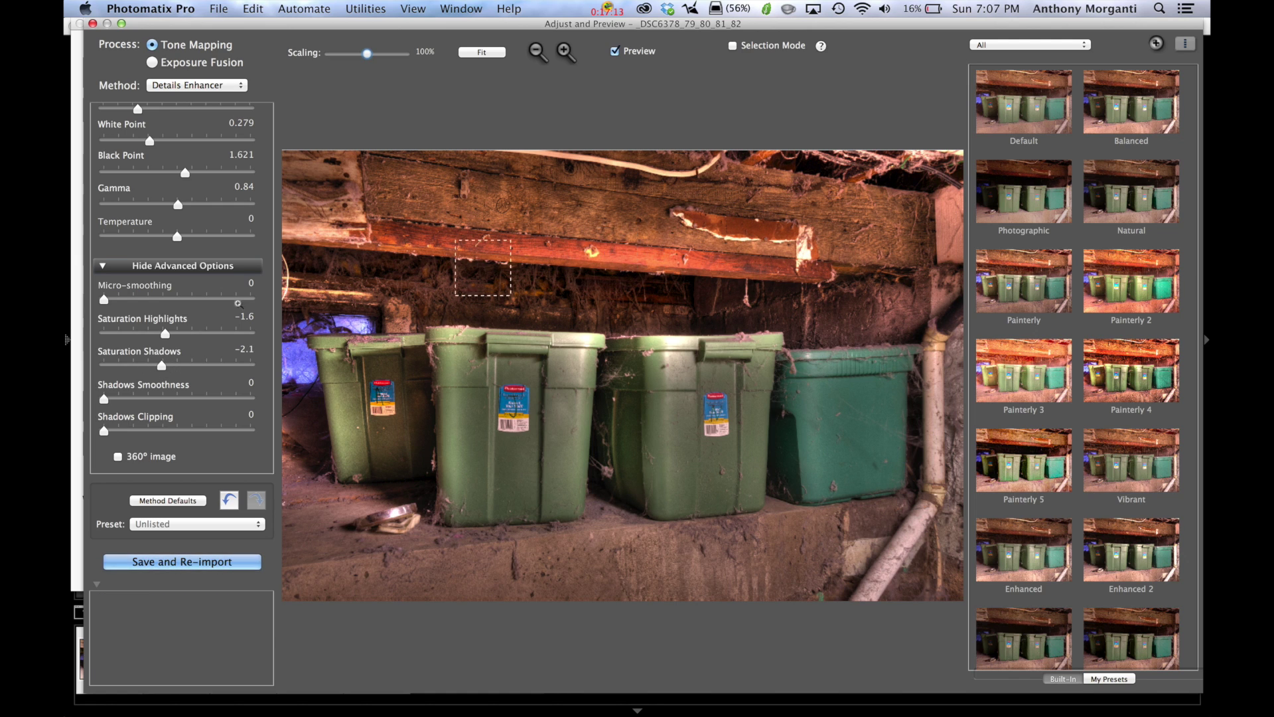
Step: Set Saturation Shadows to -3.2, then try Shadows Smoothness at 55 and return it to 0
left_click_drag(162, 364, 154, 365)
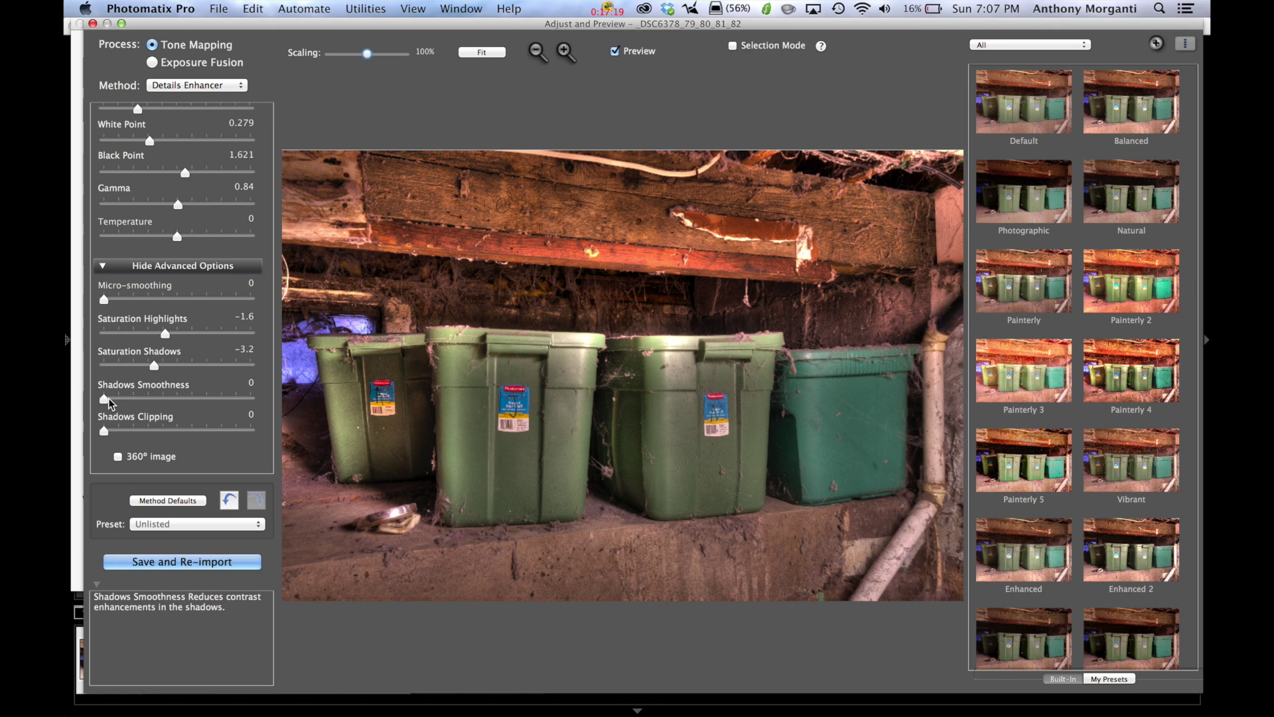
left_click_drag(105, 399, 184, 398)
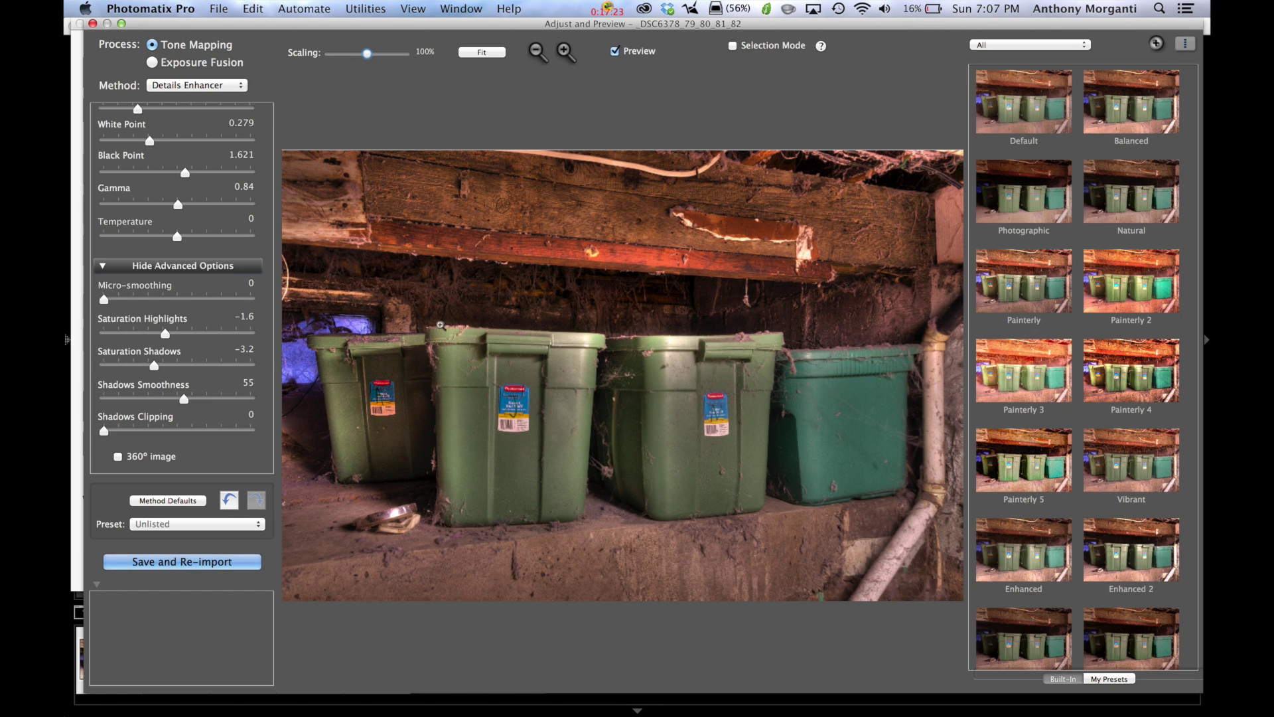
left_click_drag(185, 398, 99, 395)
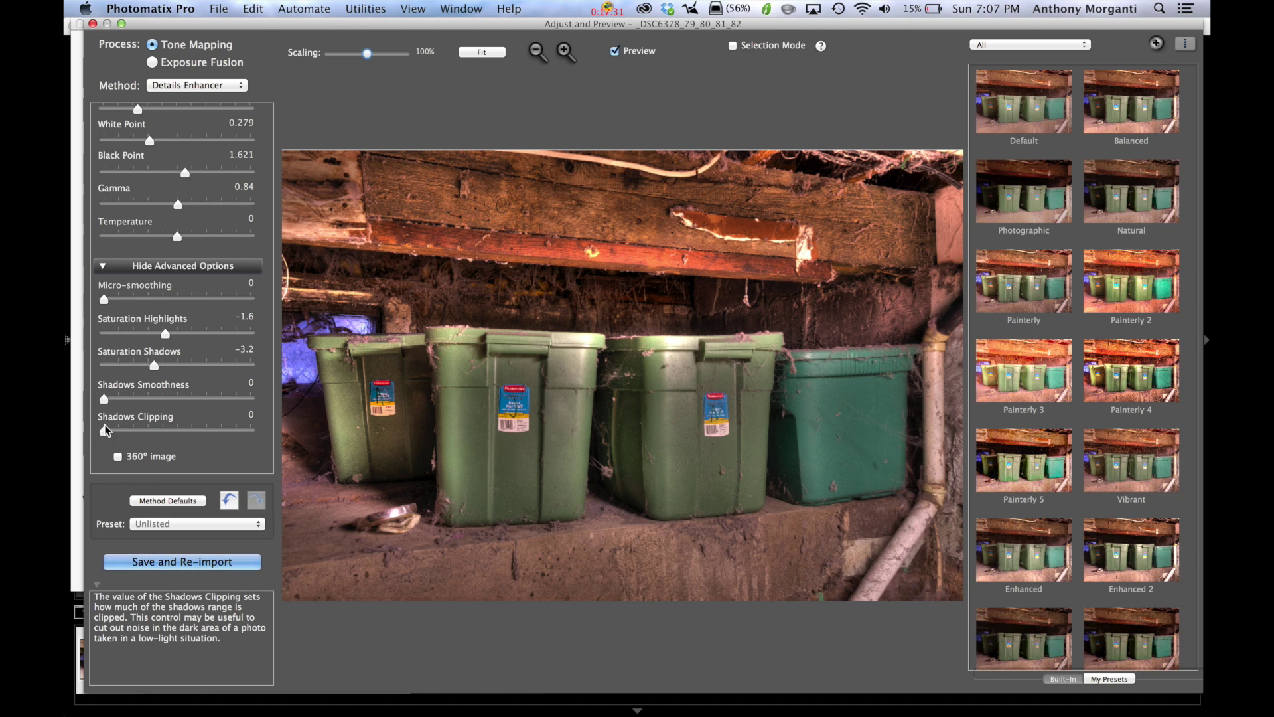
Step: Try Shadows Clipping at 96, then return it to 0
left_click_drag(104, 432, 244, 430)
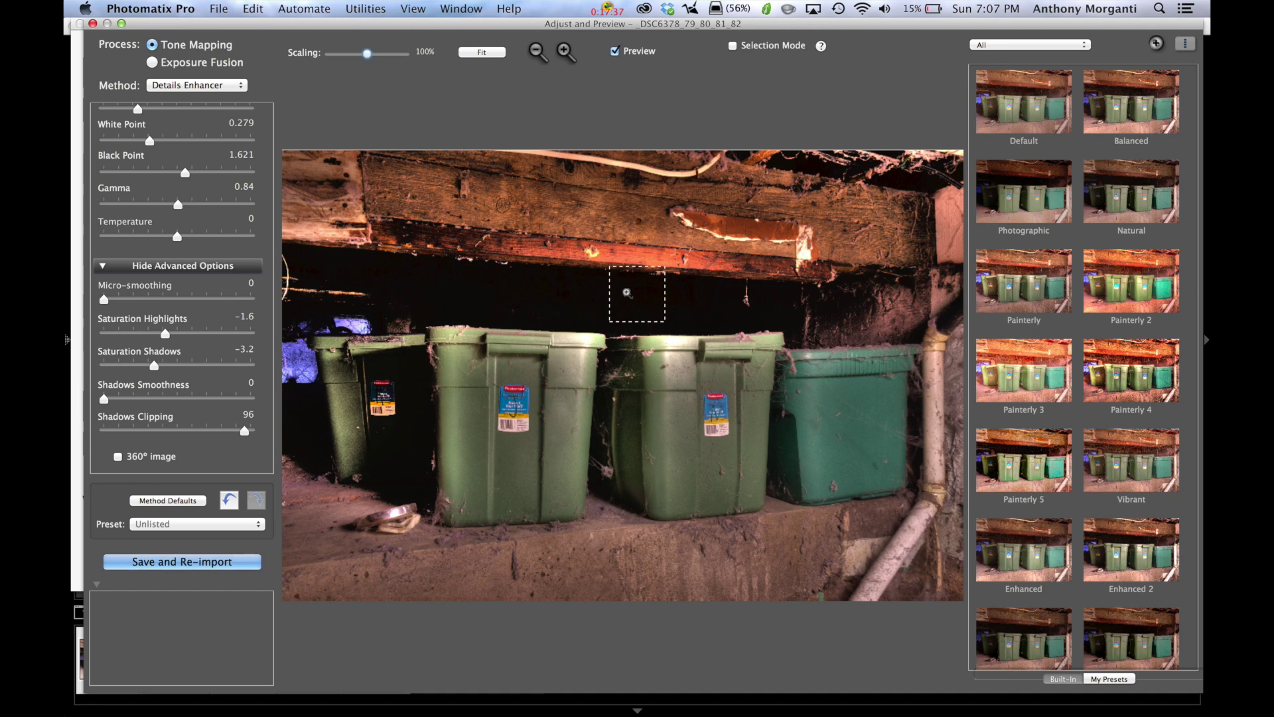
mouse_move(174, 432)
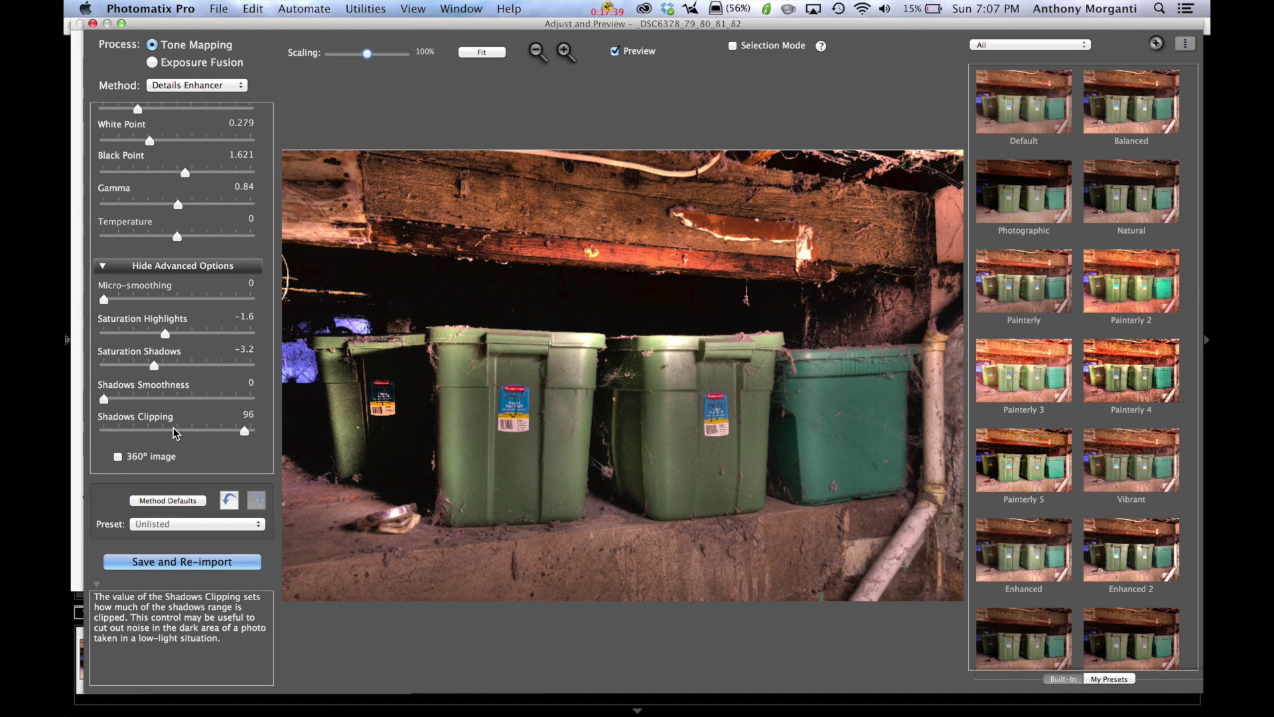
left_click_drag(245, 431, 100, 428)
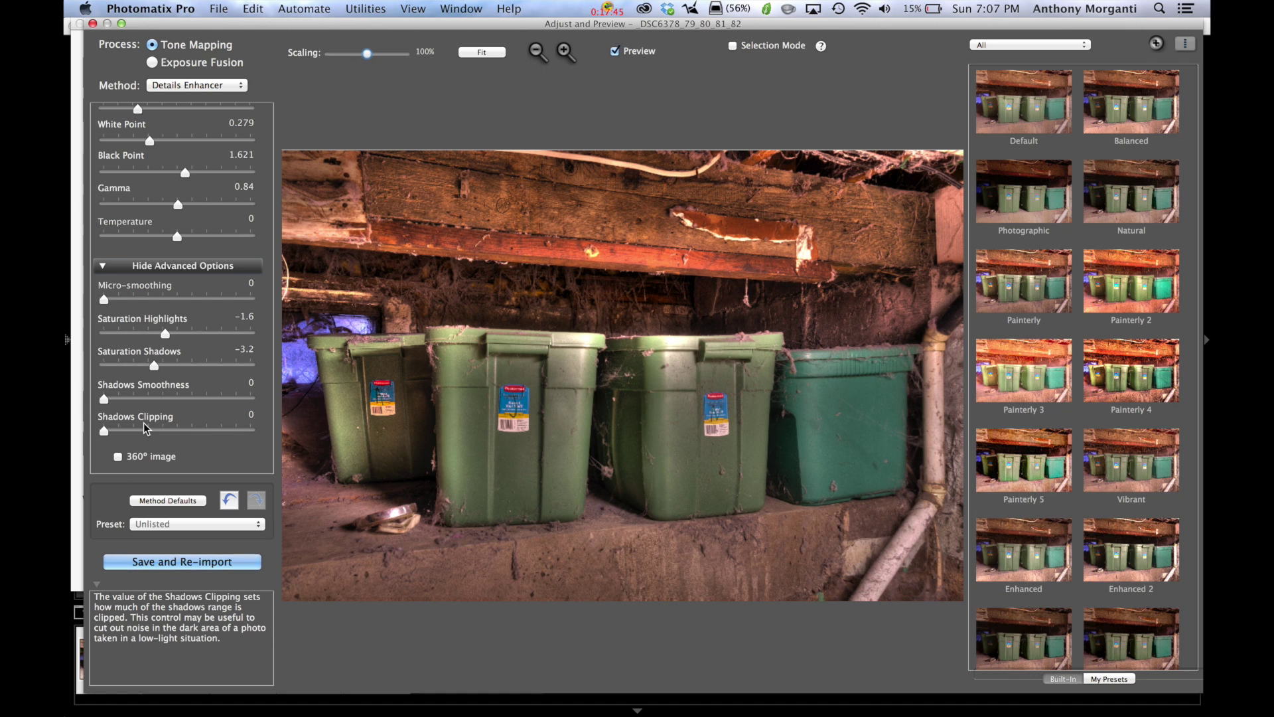
Step: Switch the 360° image option on and off to compare its effect, leaving it off
left_click(117, 456)
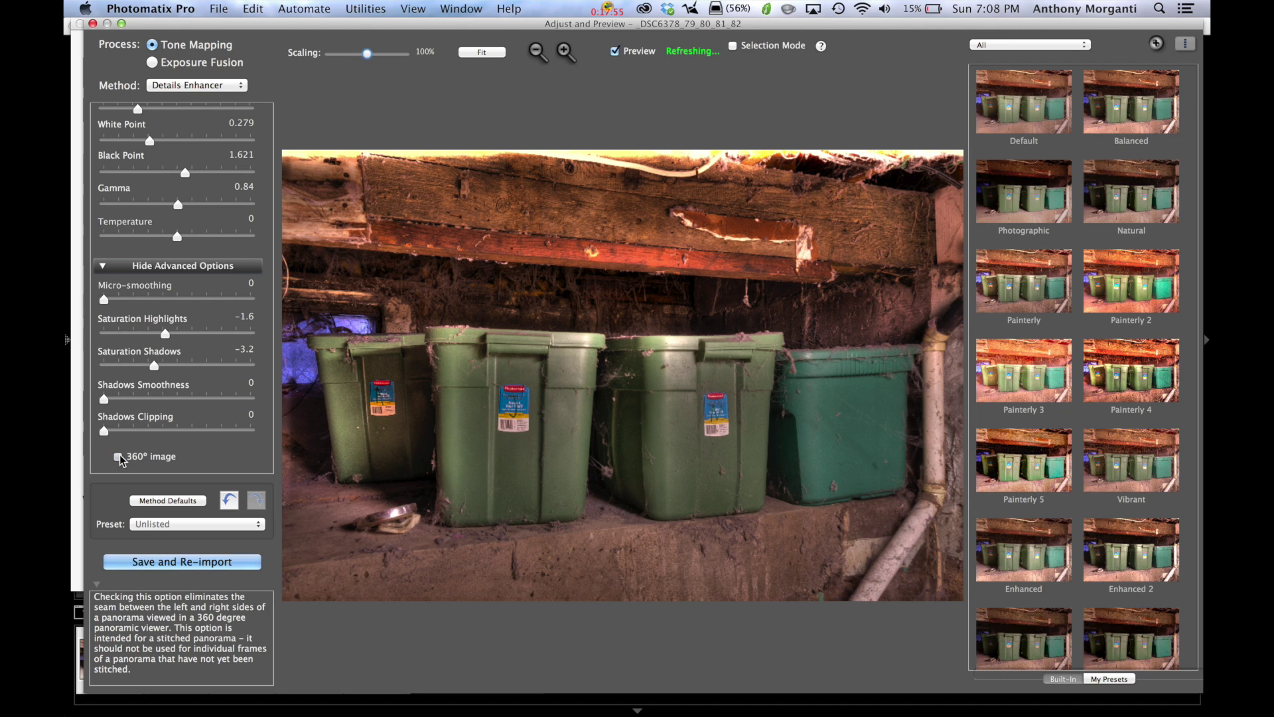
left_click(117, 456)
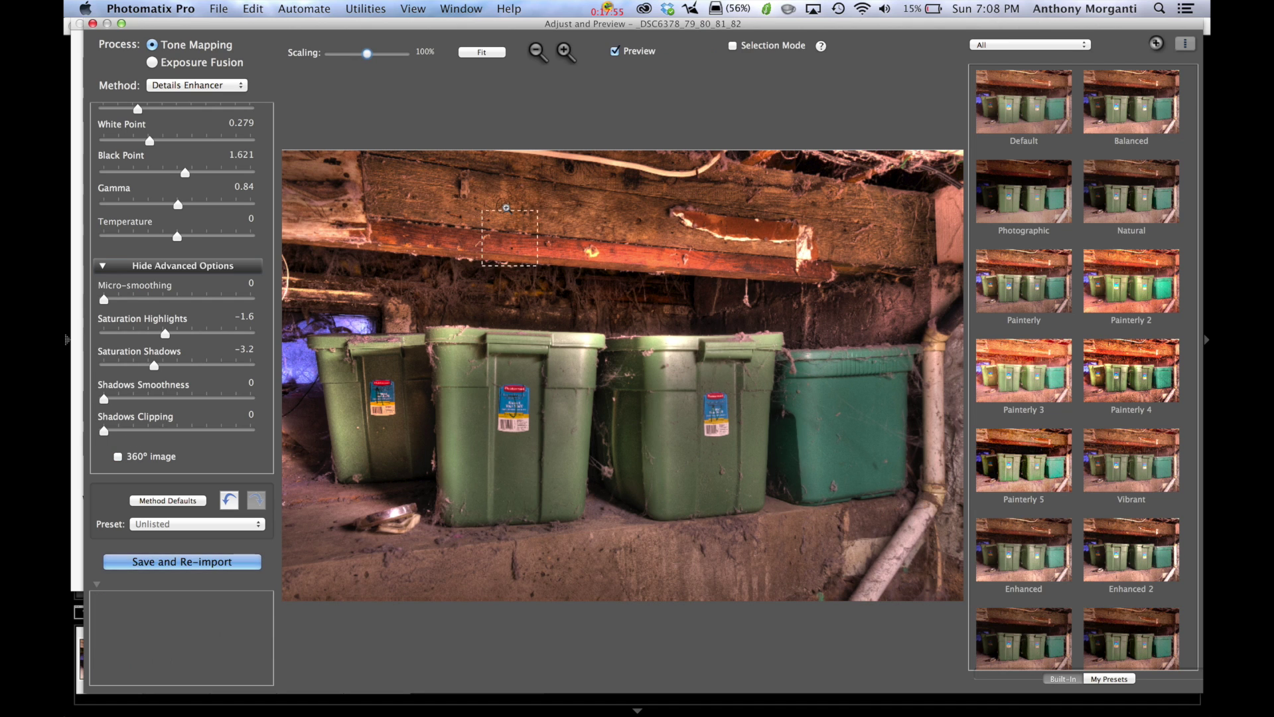
left_click(118, 457)
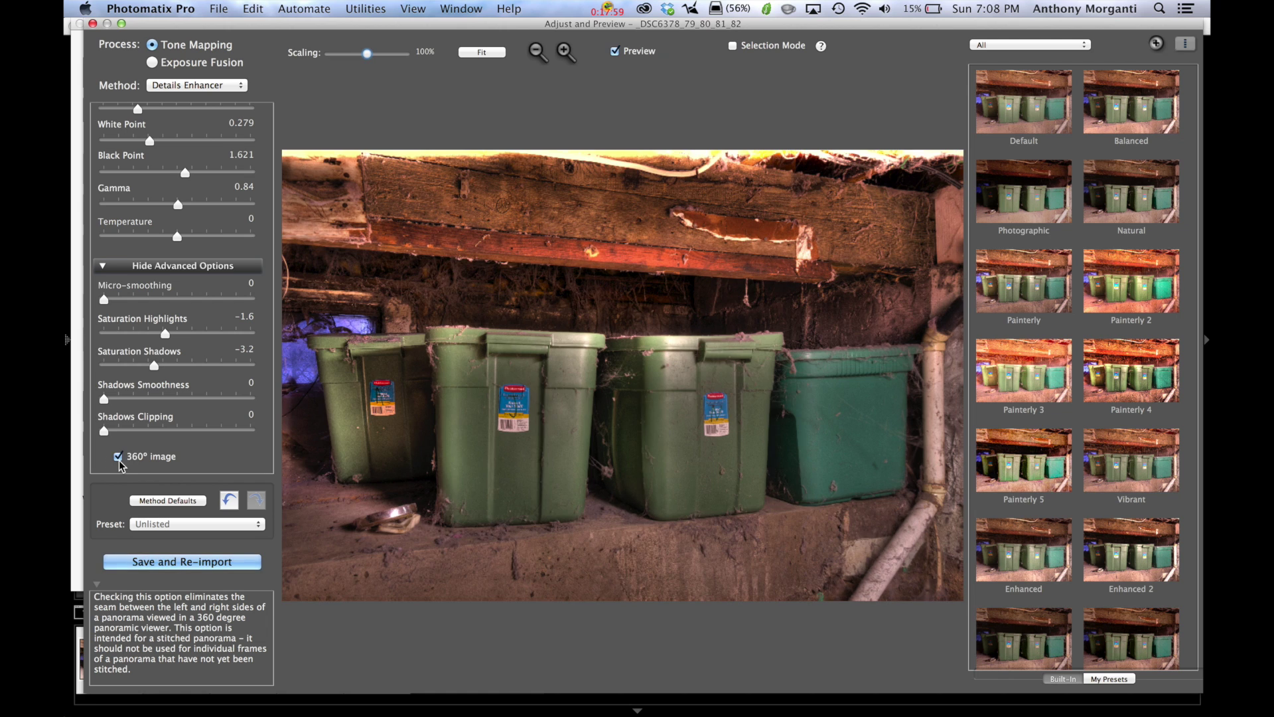
left_click(119, 458)
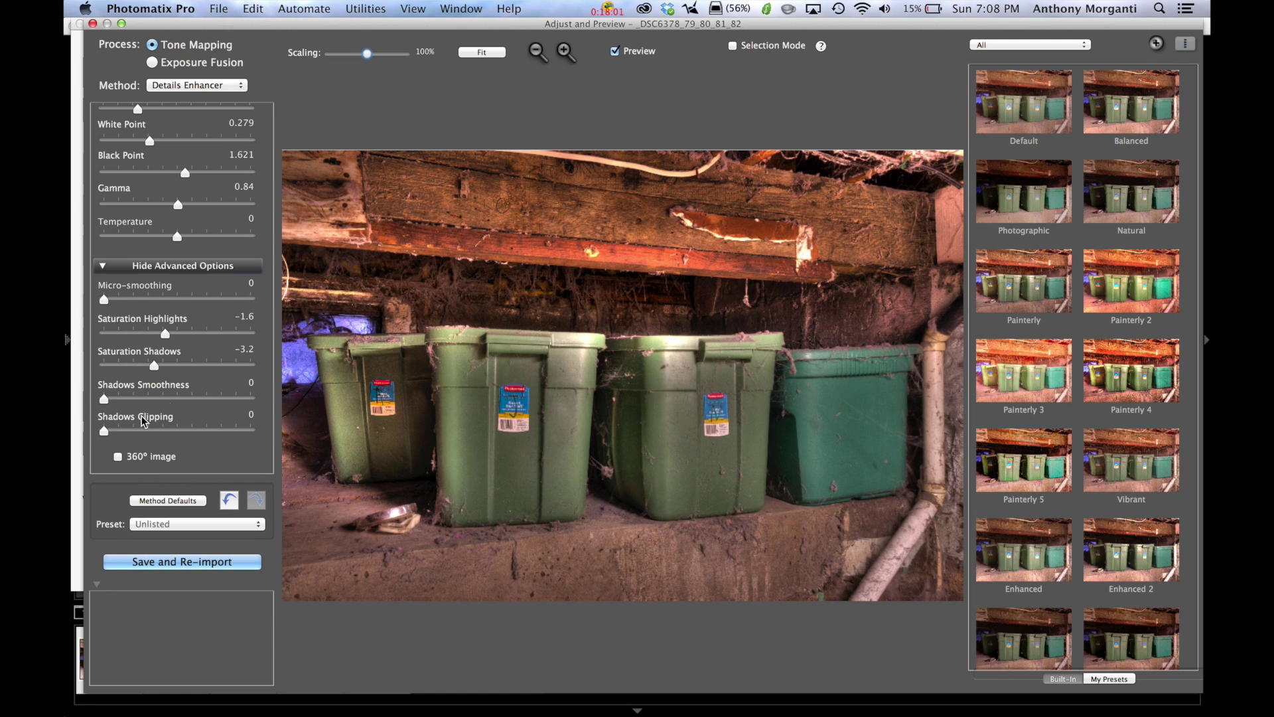
left_click(118, 457)
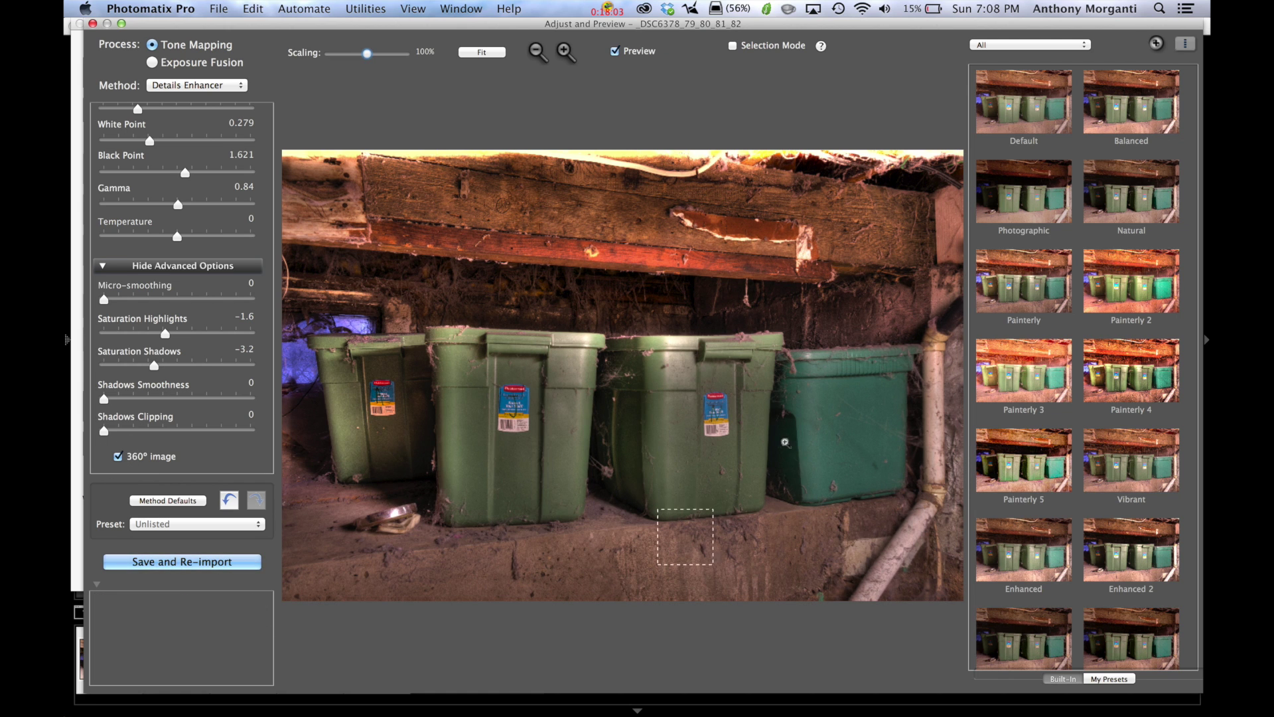
left_click(118, 457)
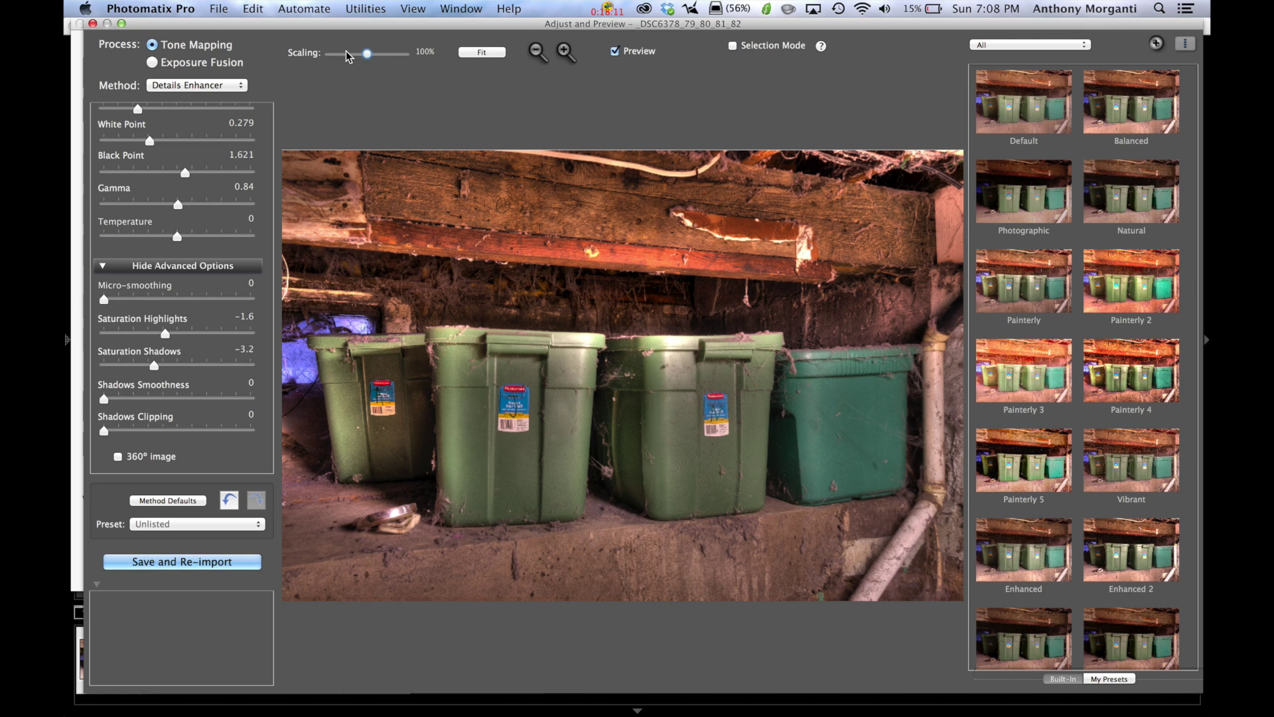
Step: Enlarge the preview to 108%, fit it again, and compare the tone-mapped result with the unprocessed image
mouse_move(368, 57)
left_mouse_down()
mouse_move(342, 57)
mouse_move(375, 59)
left_mouse_up()
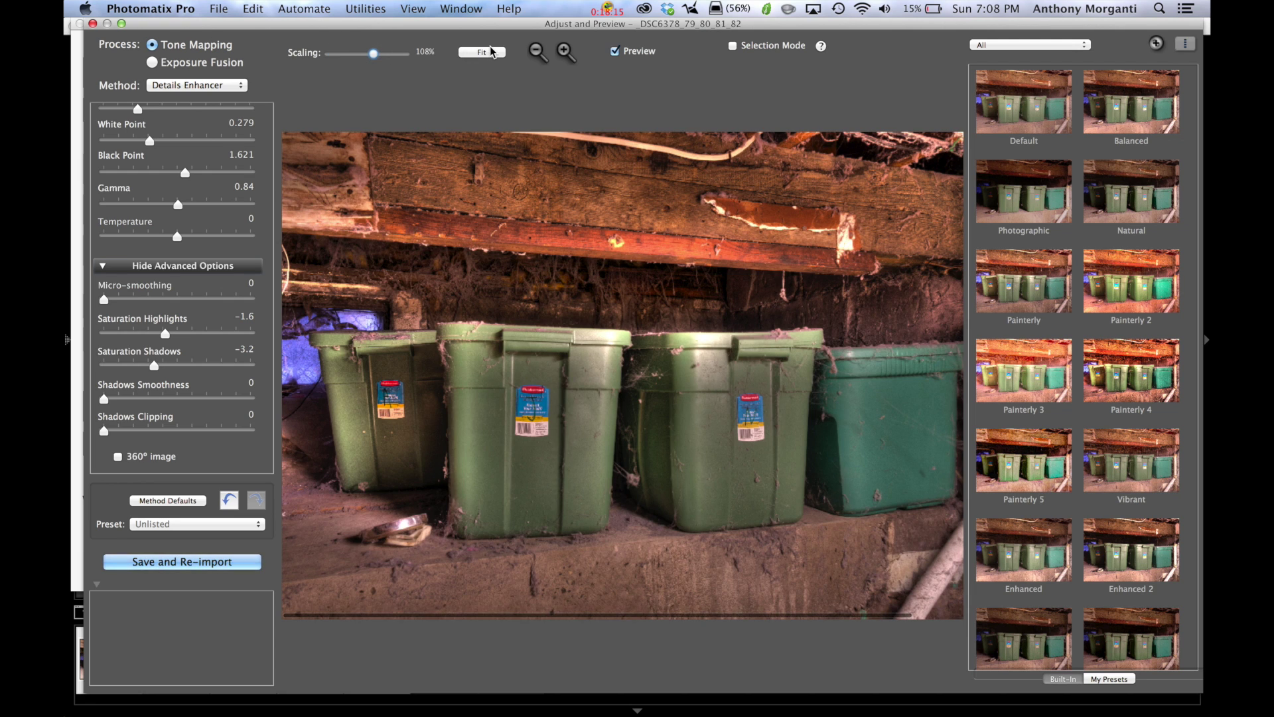
left_click(490, 53)
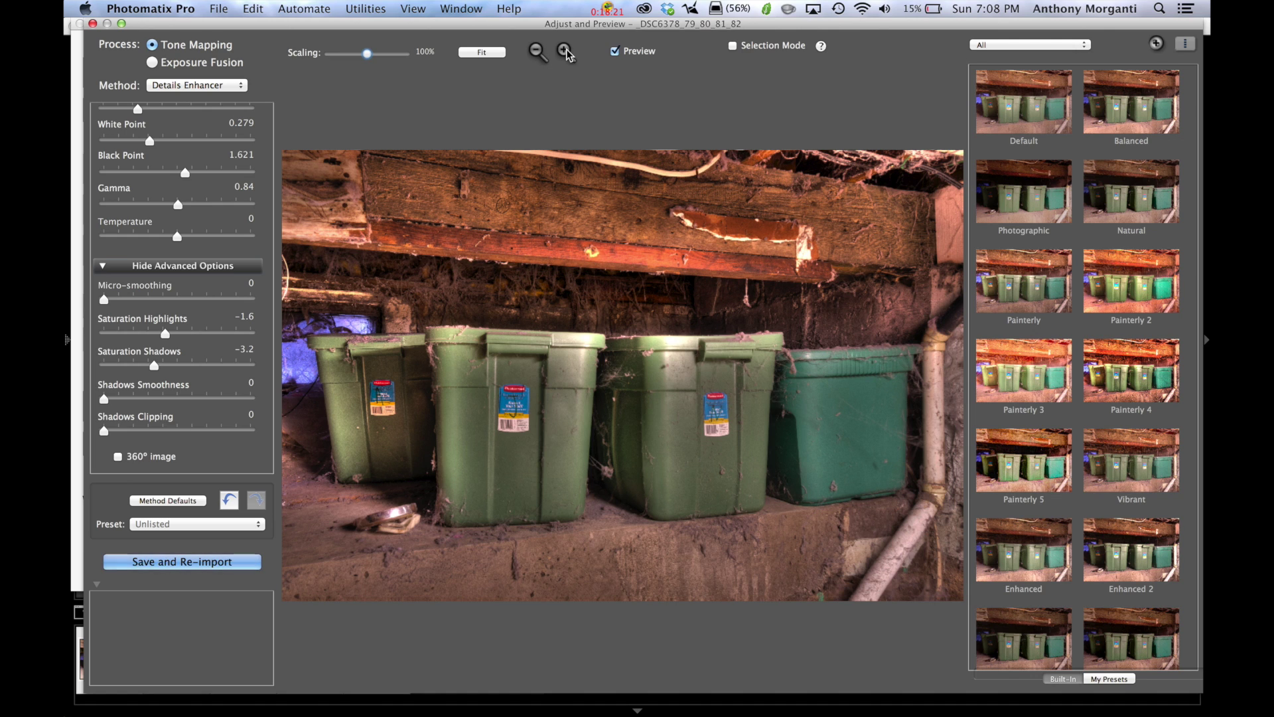
left_click(614, 51)
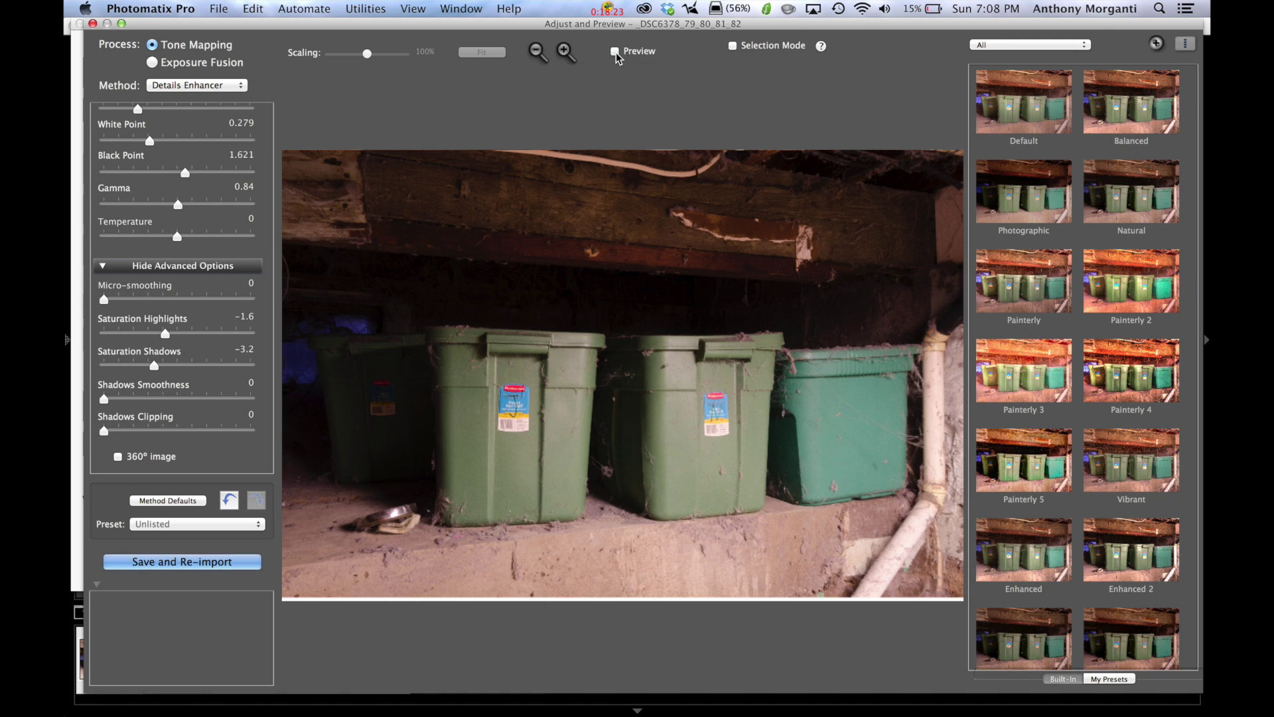
left_click(615, 52)
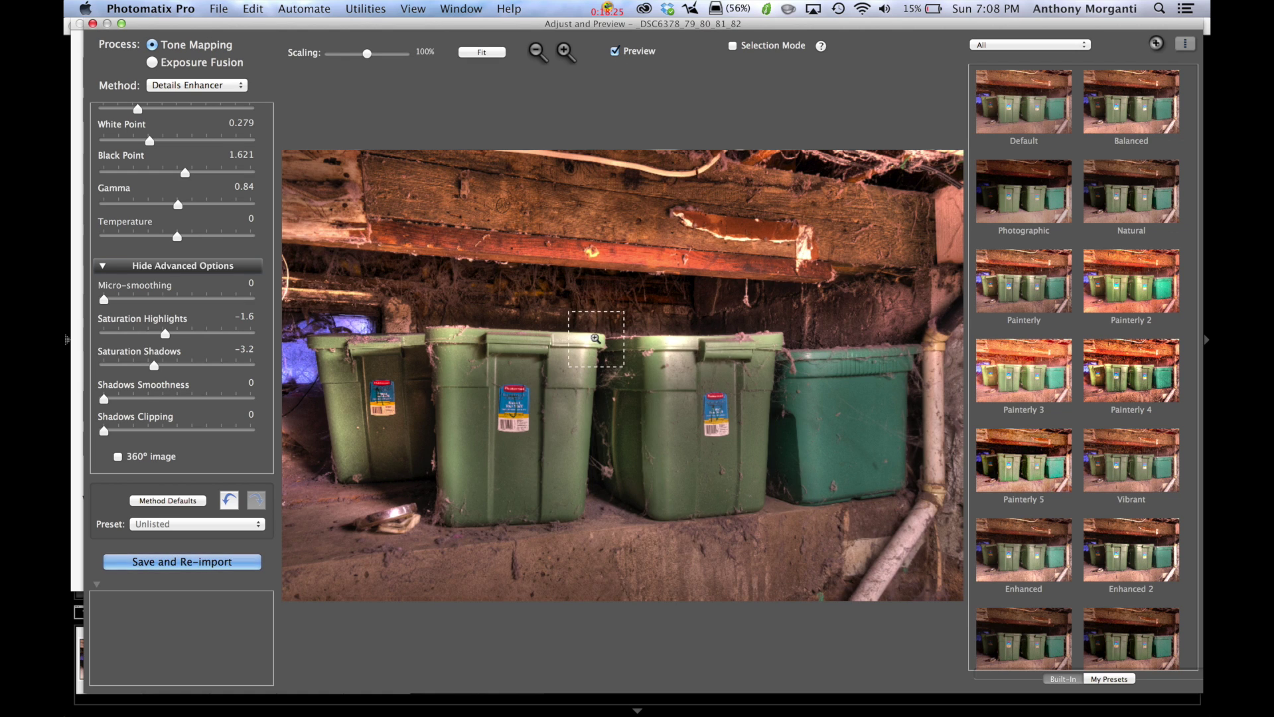
Step: Enable Selection Mode to view the lasso types, keep Polygonal Lasso, and turn Selection Mode off again
left_click(734, 46)
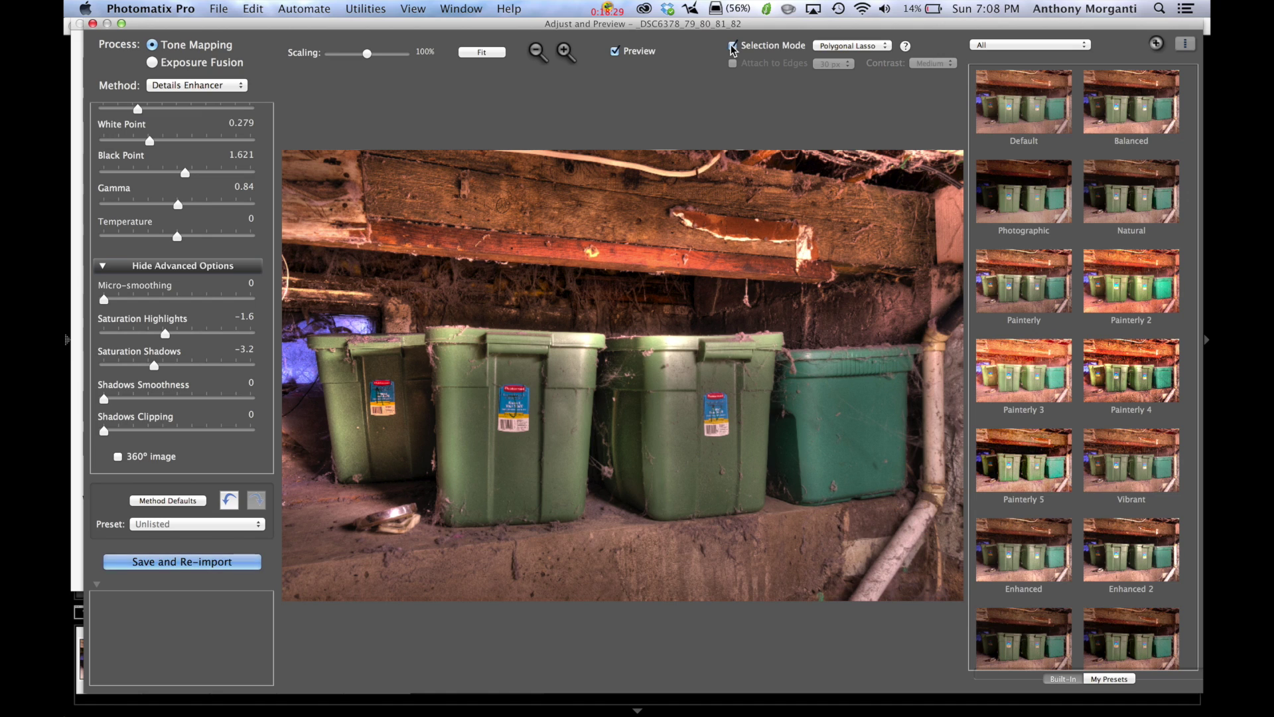
left_click(841, 46)
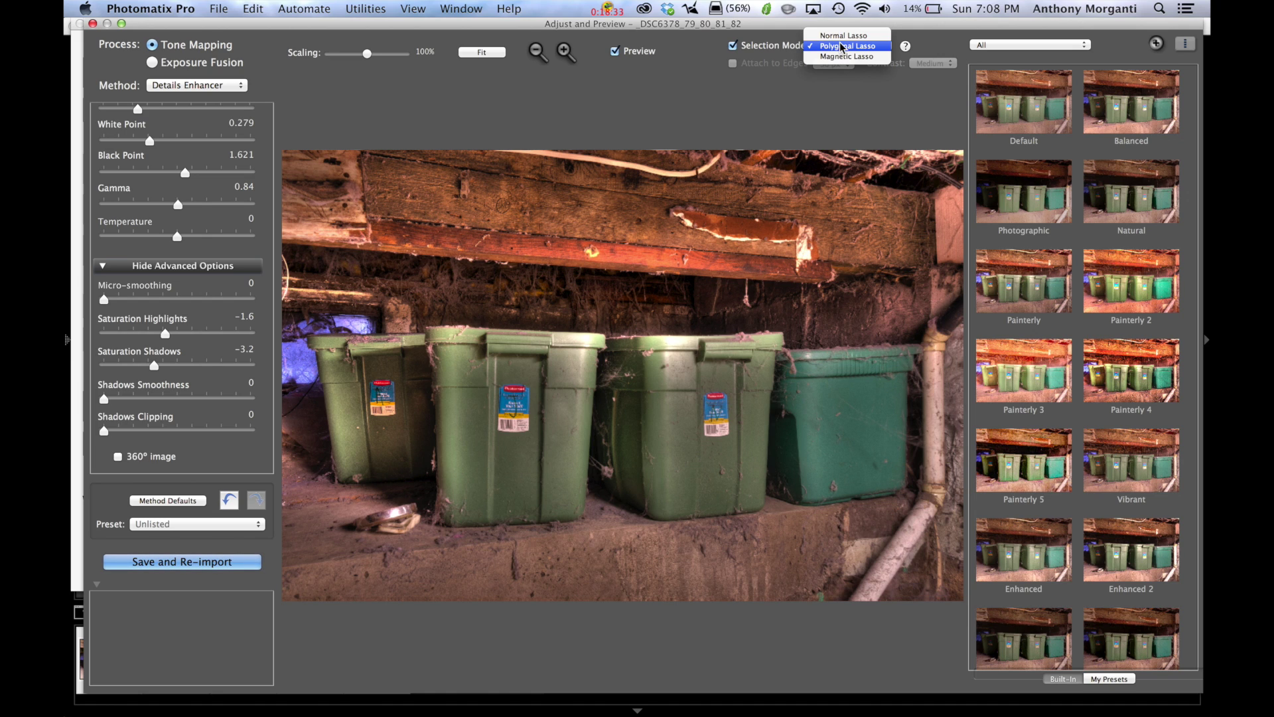
left_click(842, 47)
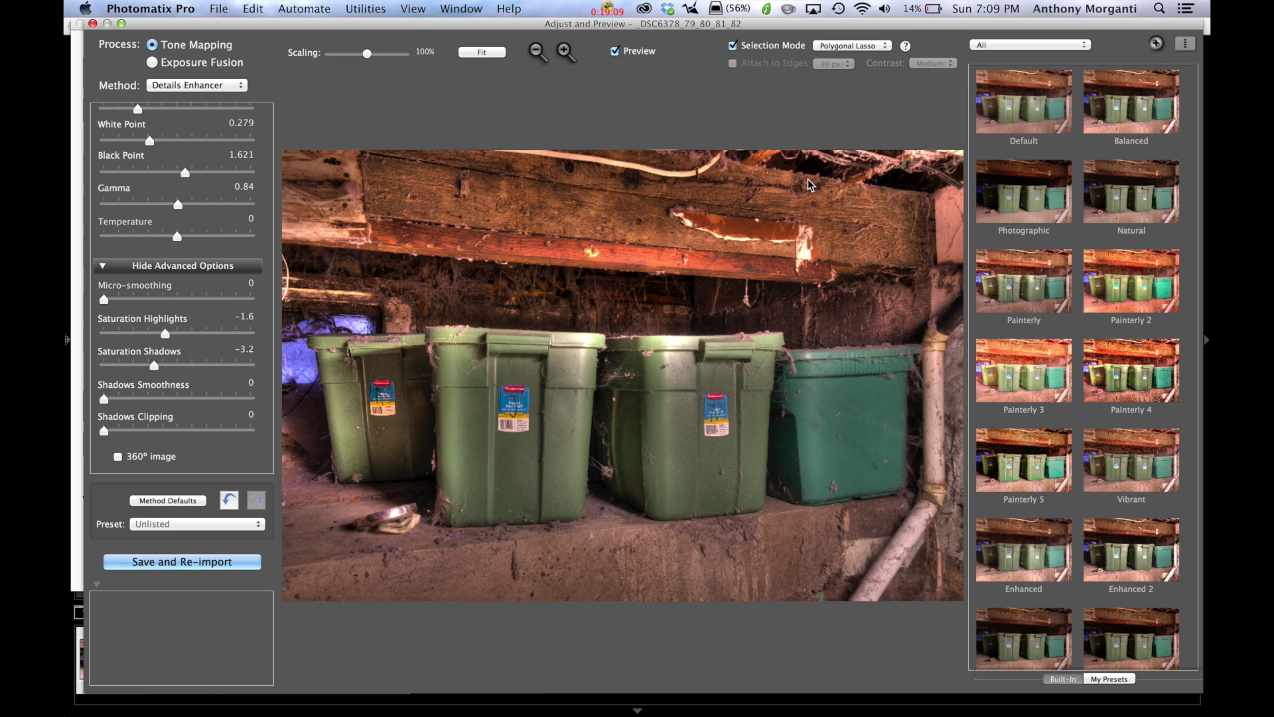
left_click(733, 45)
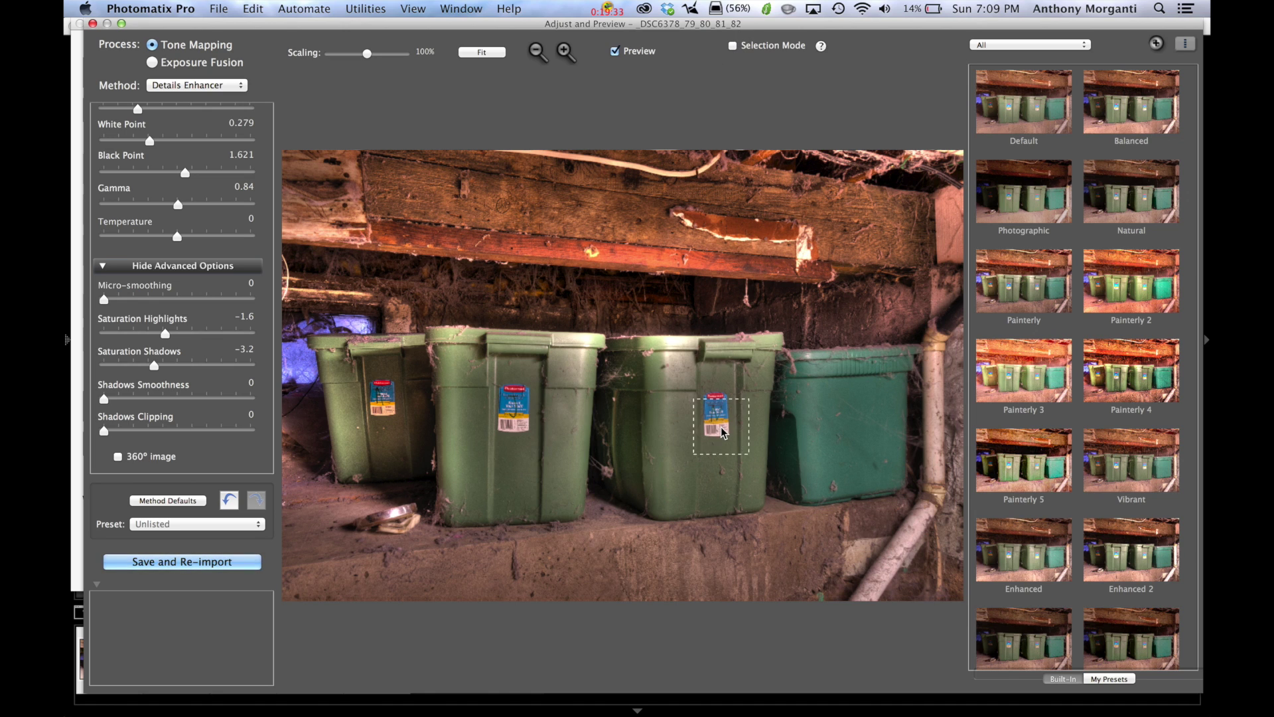
Step: Save and re-import the tone-mapped image, and close the Photomatix window to return to Lightroom
scroll(243, 201, "up", 10)
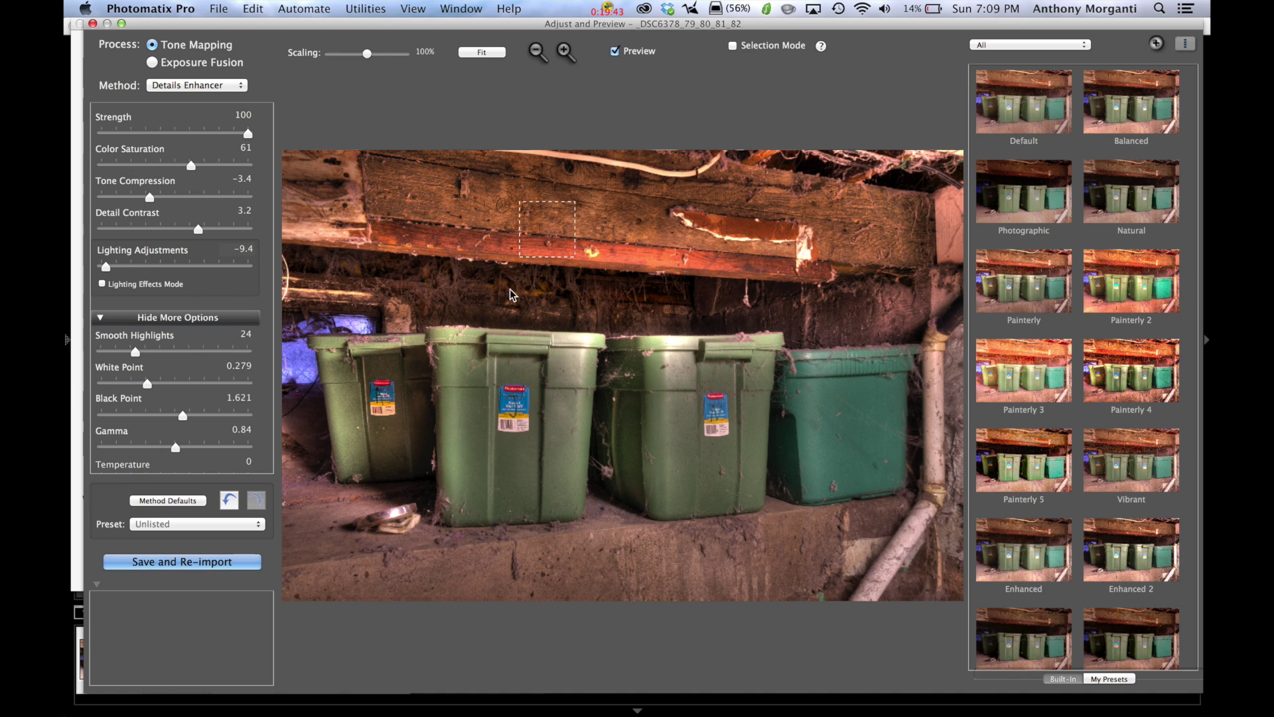
left_click(174, 559)
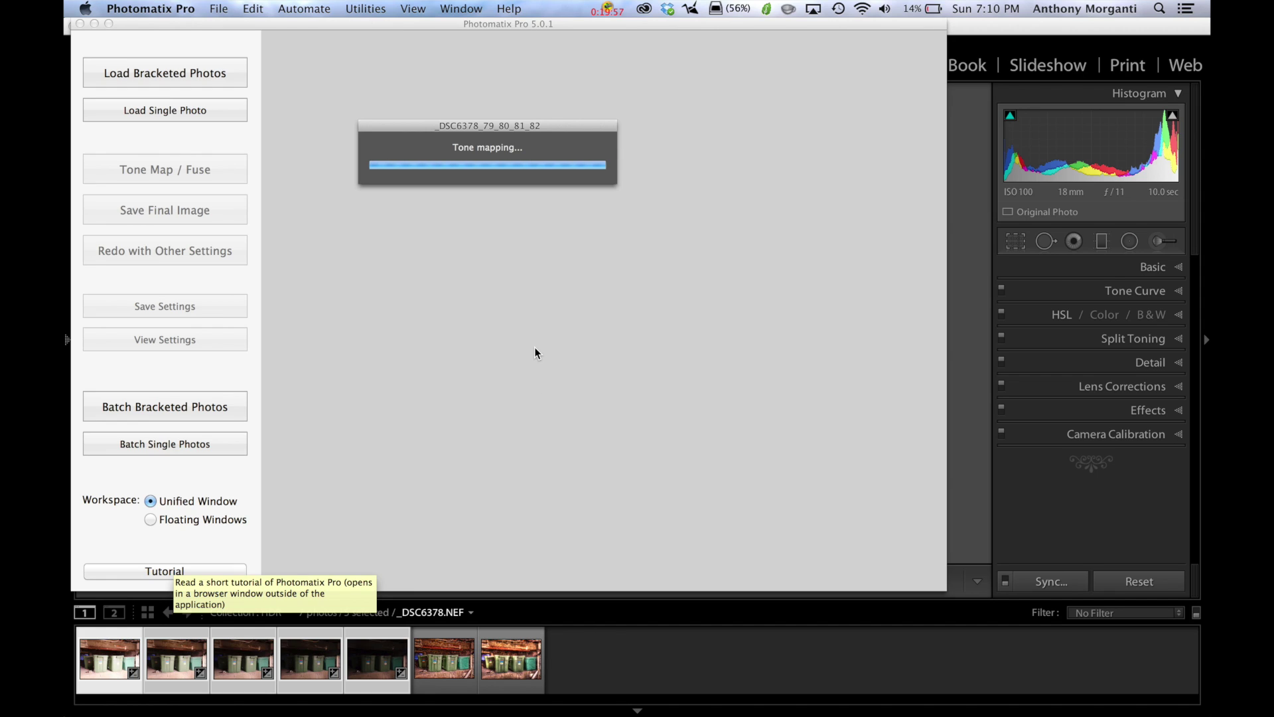
left_click(79, 24)
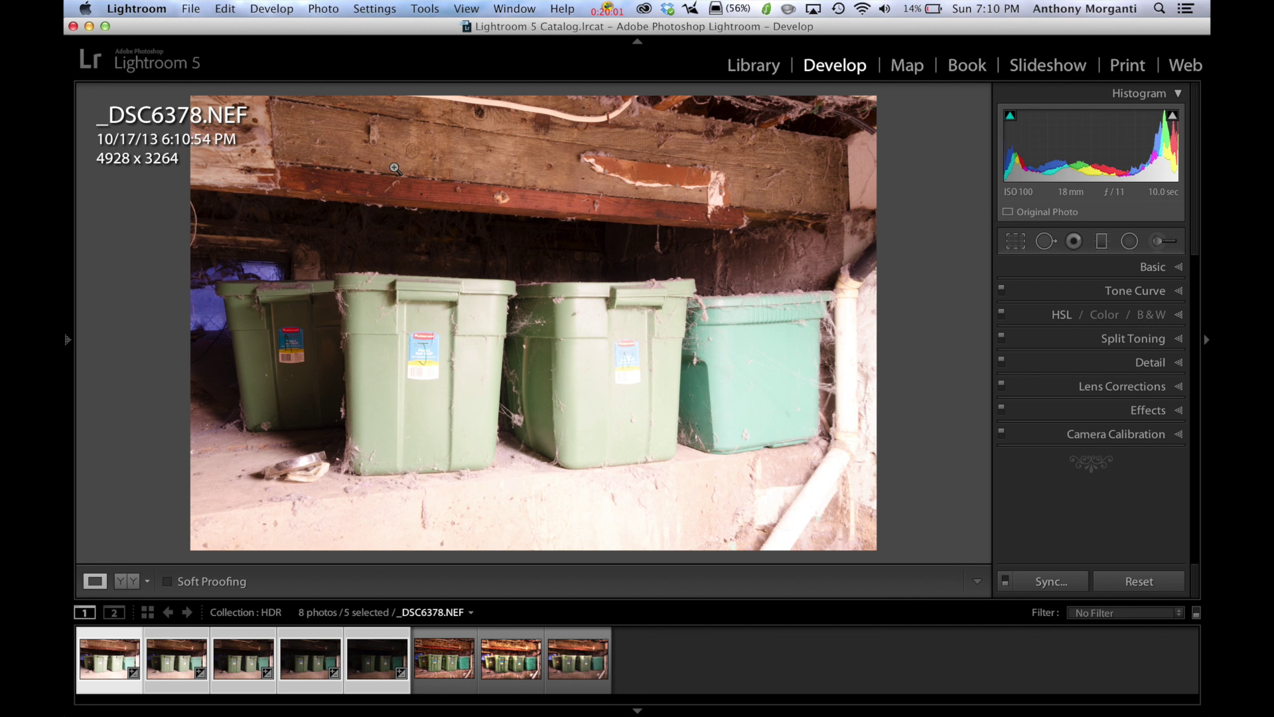
Step: Compare Photomatix-3.tif with _DSC6383_HDR_Photoshop.tif and _DSC6378_79_80_81_82_Nik.tif, ending on the Photomatix version
left_click(569, 662)
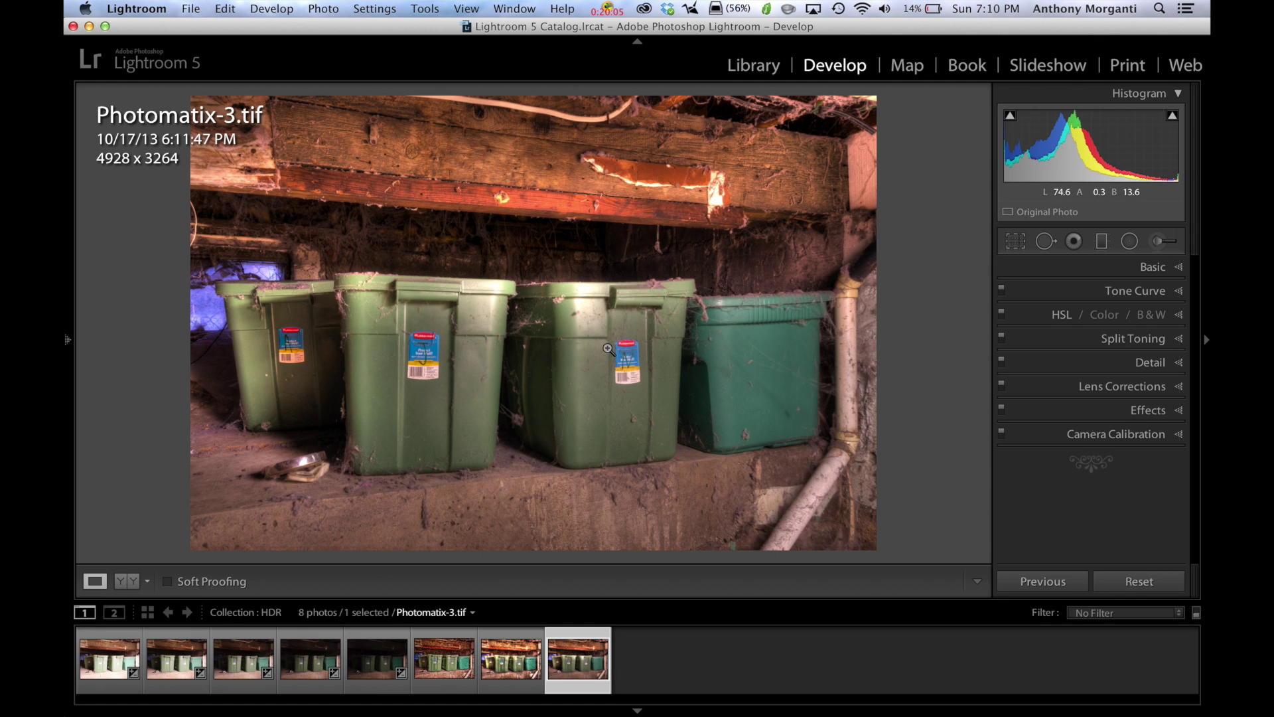
left_click(438, 663)
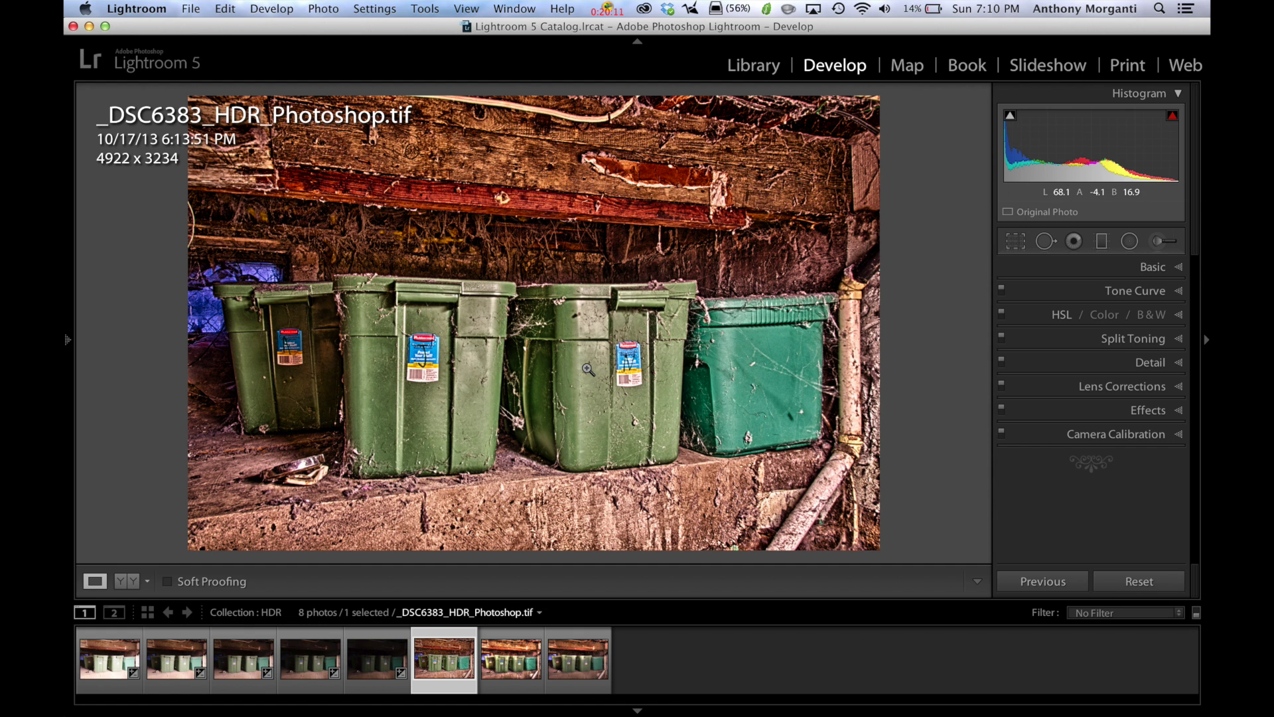
left_click(502, 652)
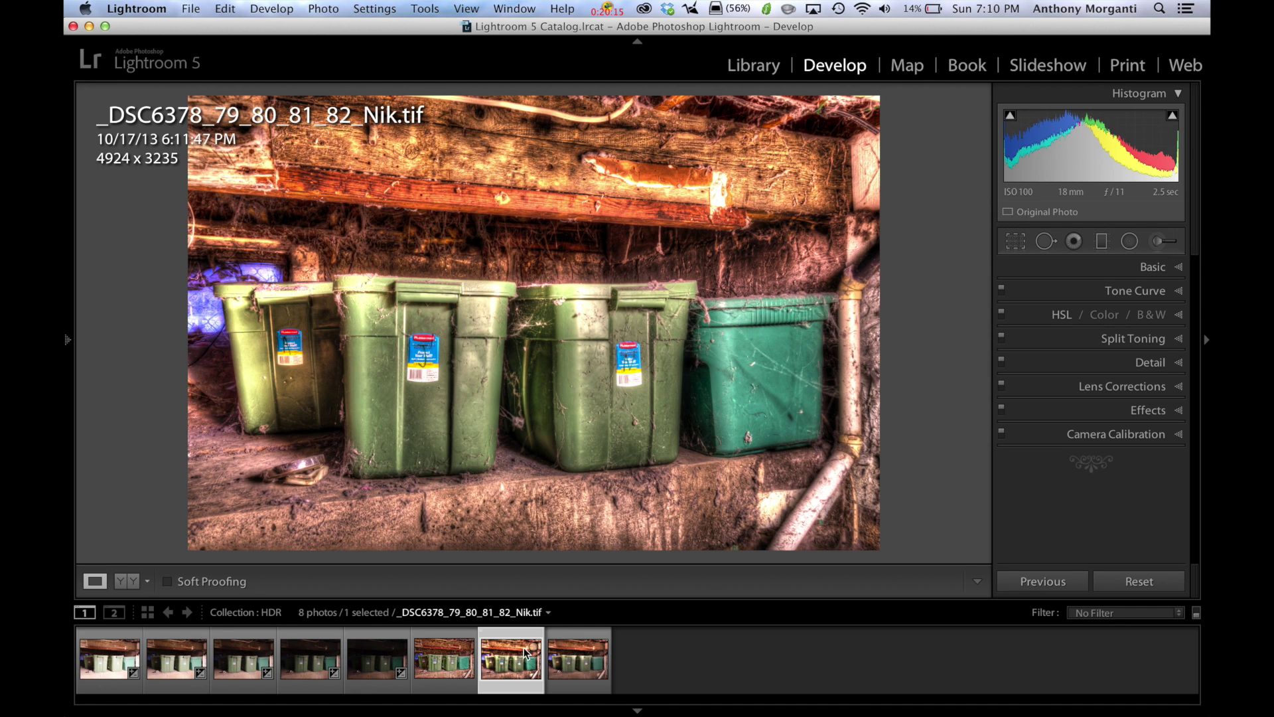
left_click(584, 658)
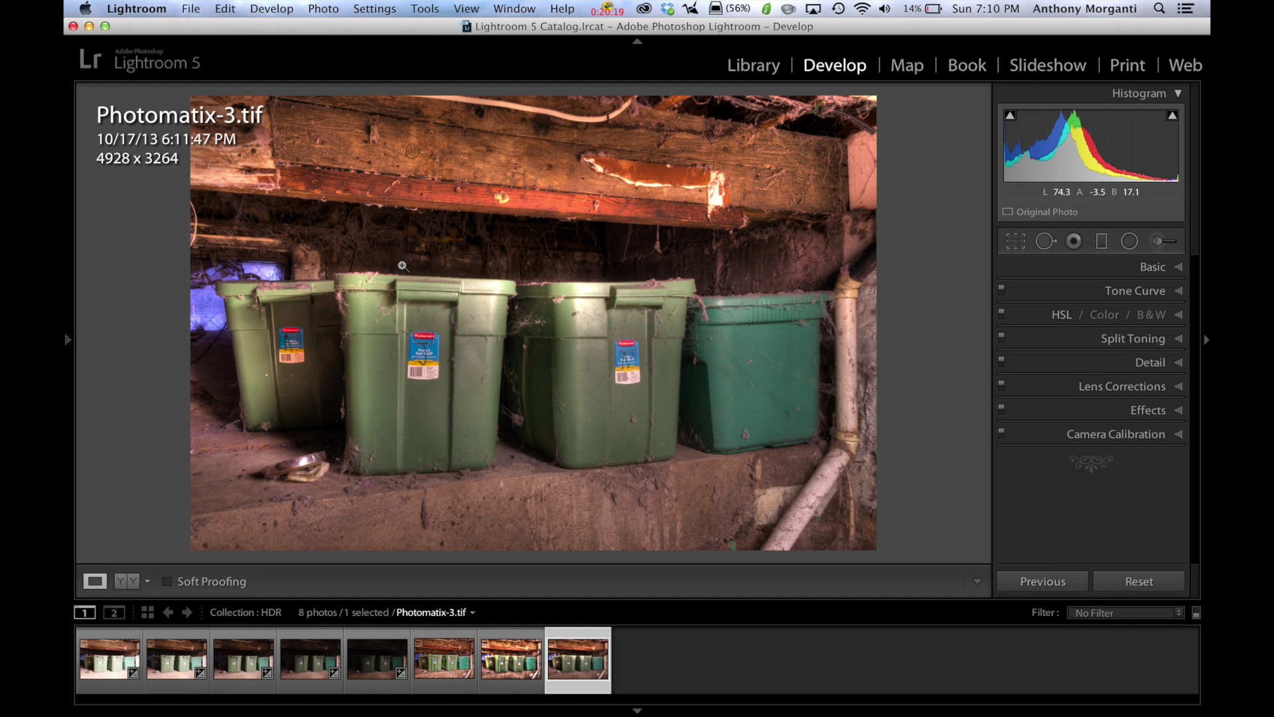
Step: Set Contrast to +62, Clarity to +100 and Shadows to +96 on Photomatix-3.tif, and inspect the bins up close
left_click(1169, 265)
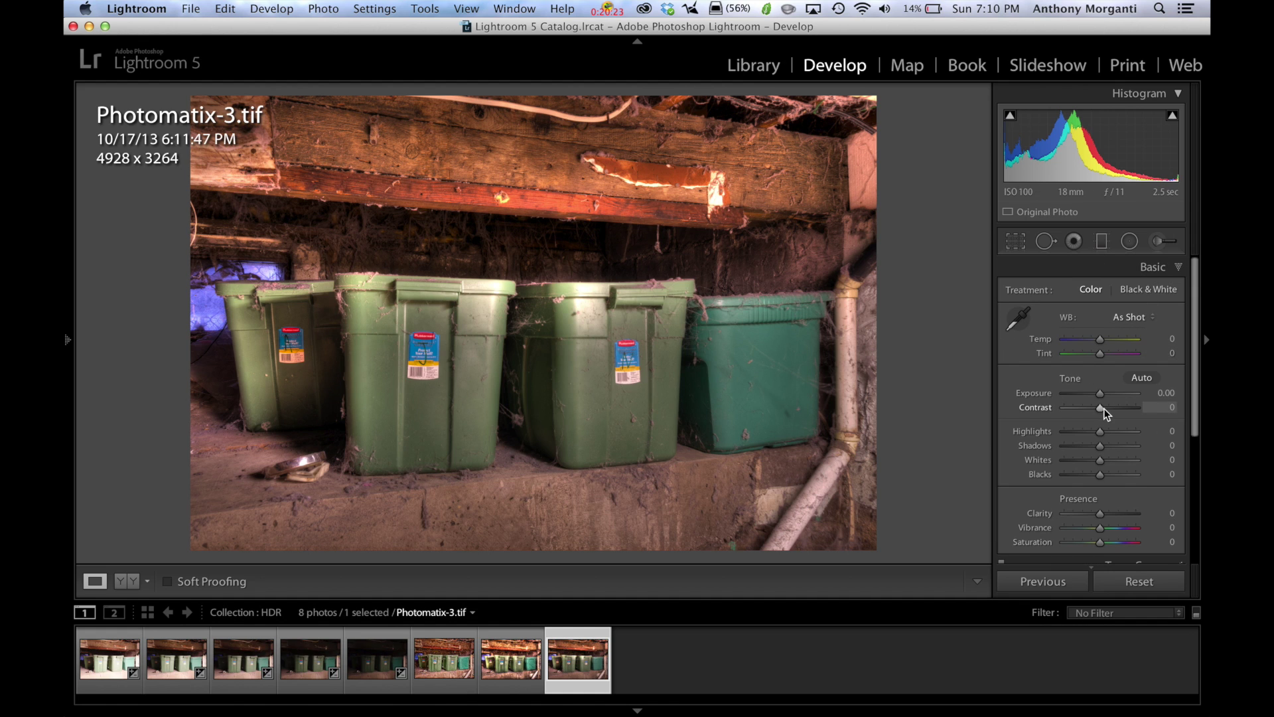
left_click_drag(1100, 407, 1124, 409)
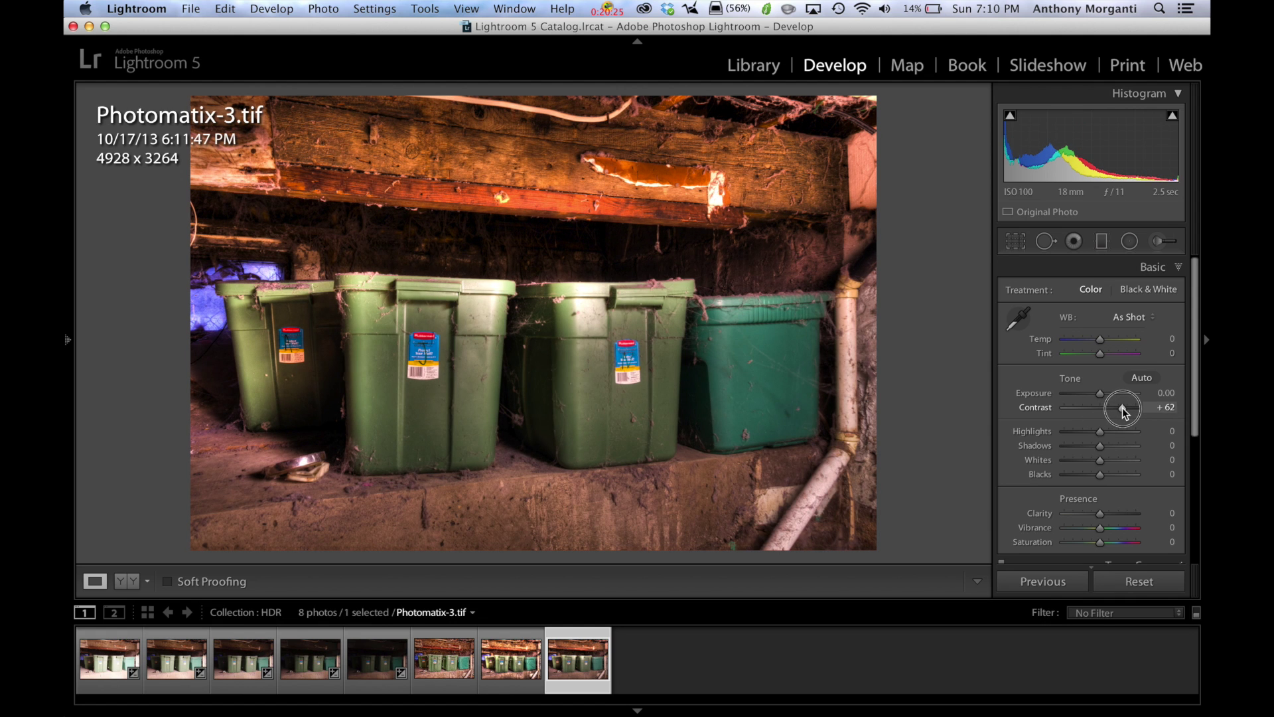
left_click_drag(1101, 513, 1136, 513)
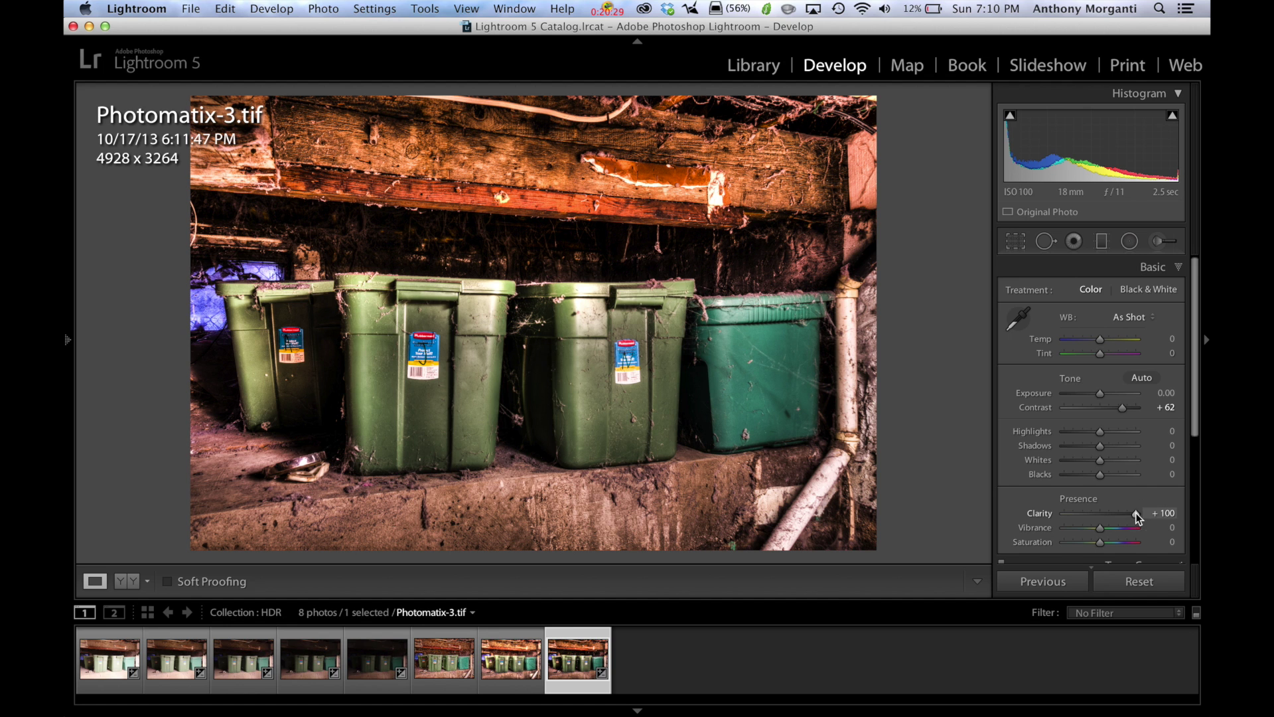
left_click_drag(1103, 445, 1134, 444)
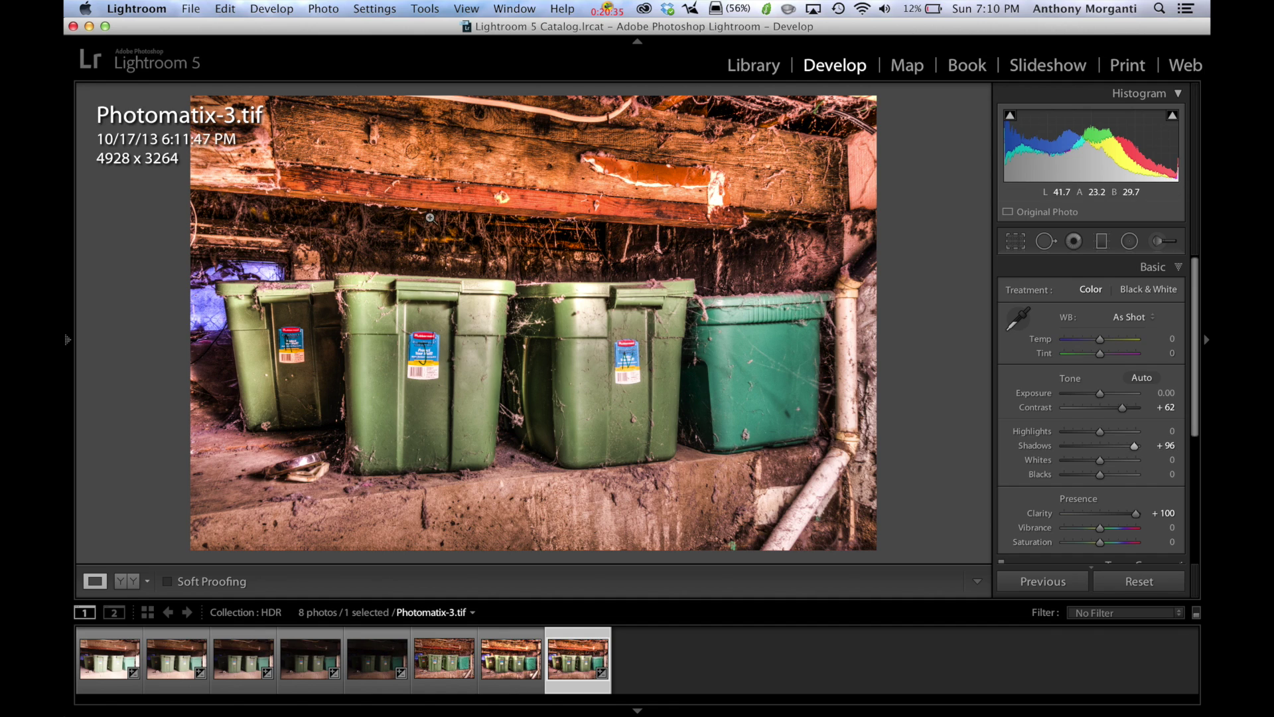
left_click(550, 262)
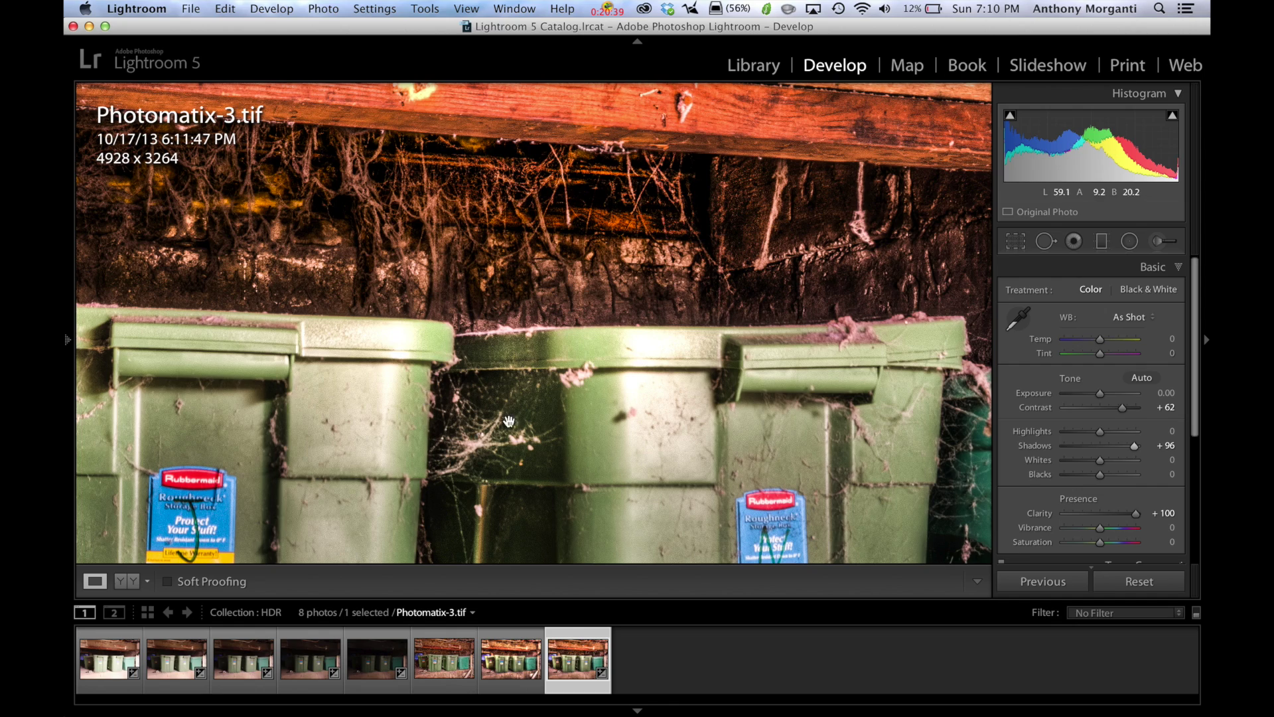
left_click(487, 273)
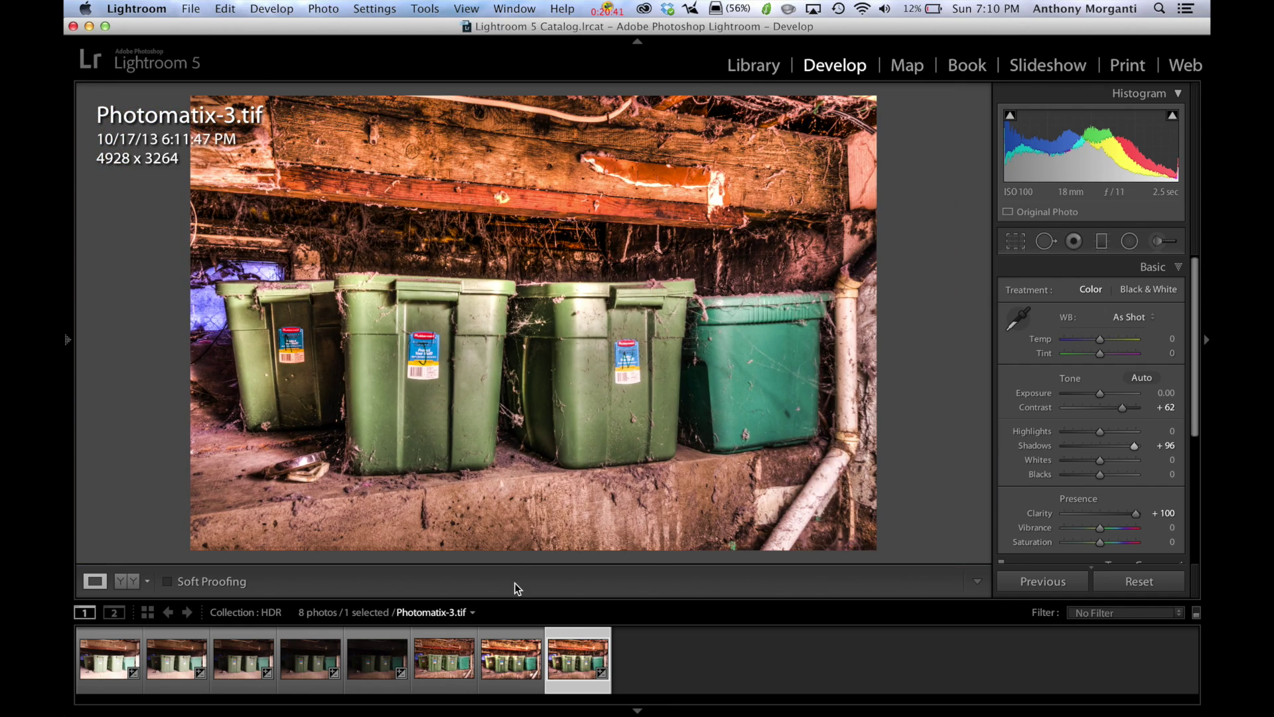
Step: Compare the Photoshop and Nik HDR versions with the adjusted Photomatix-3.tif, finishing on Photomatix-3.tif
left_click(453, 659)
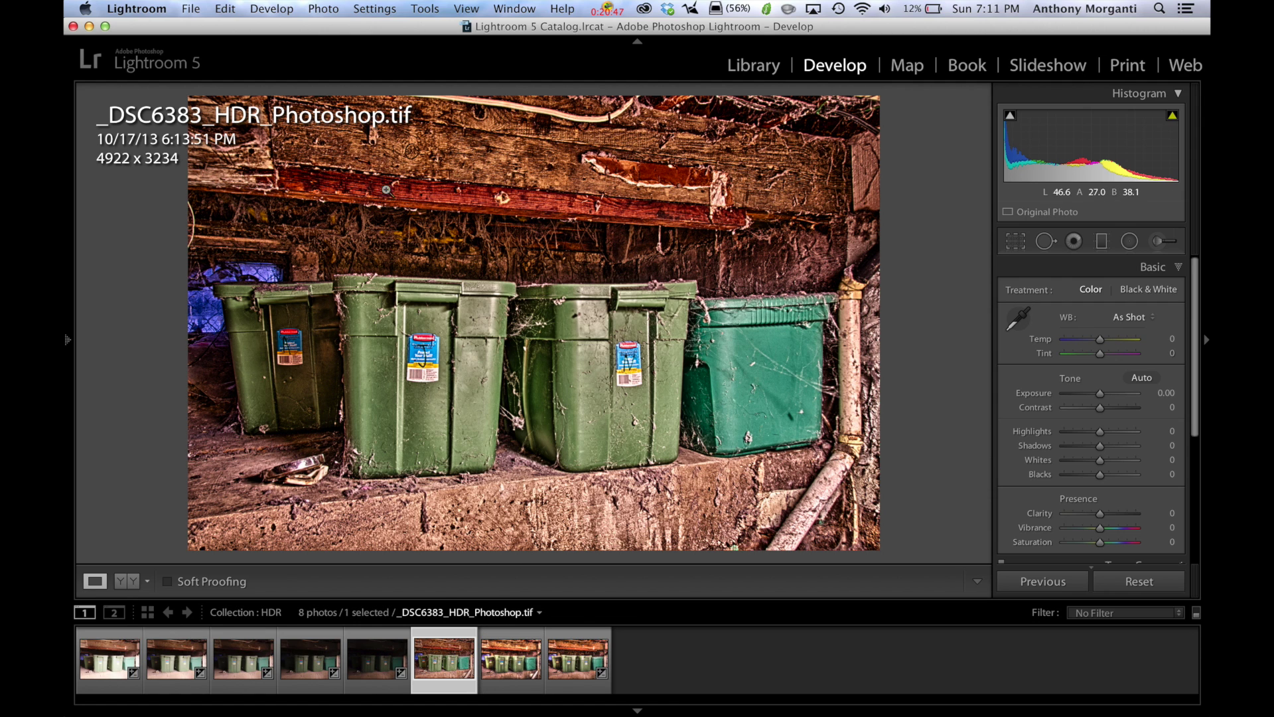
left_click(487, 655)
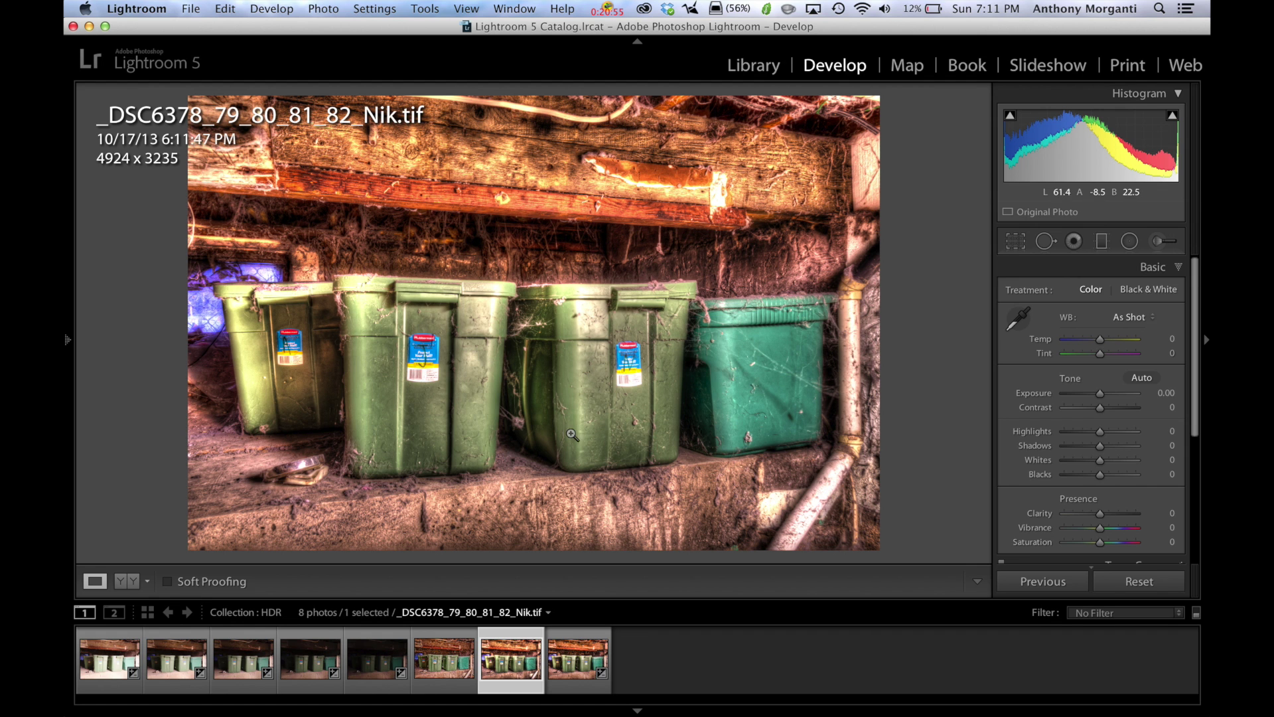
left_click(564, 647)
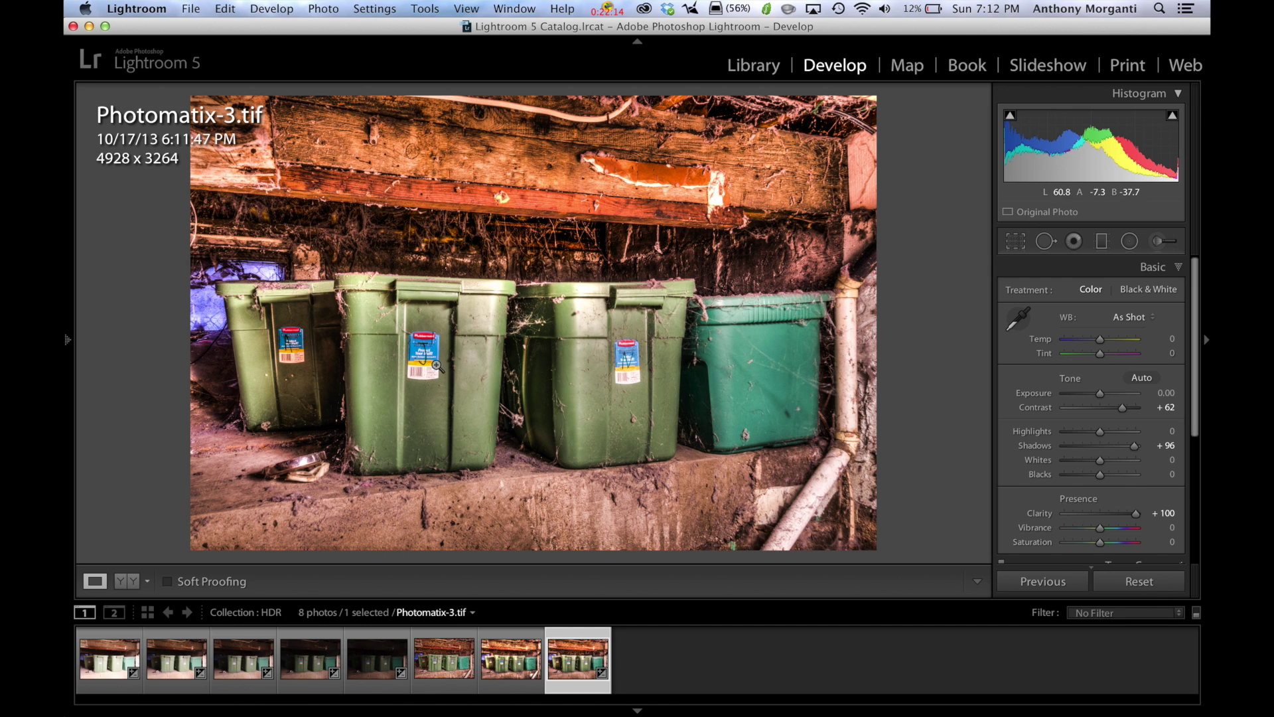
left_click(440, 660)
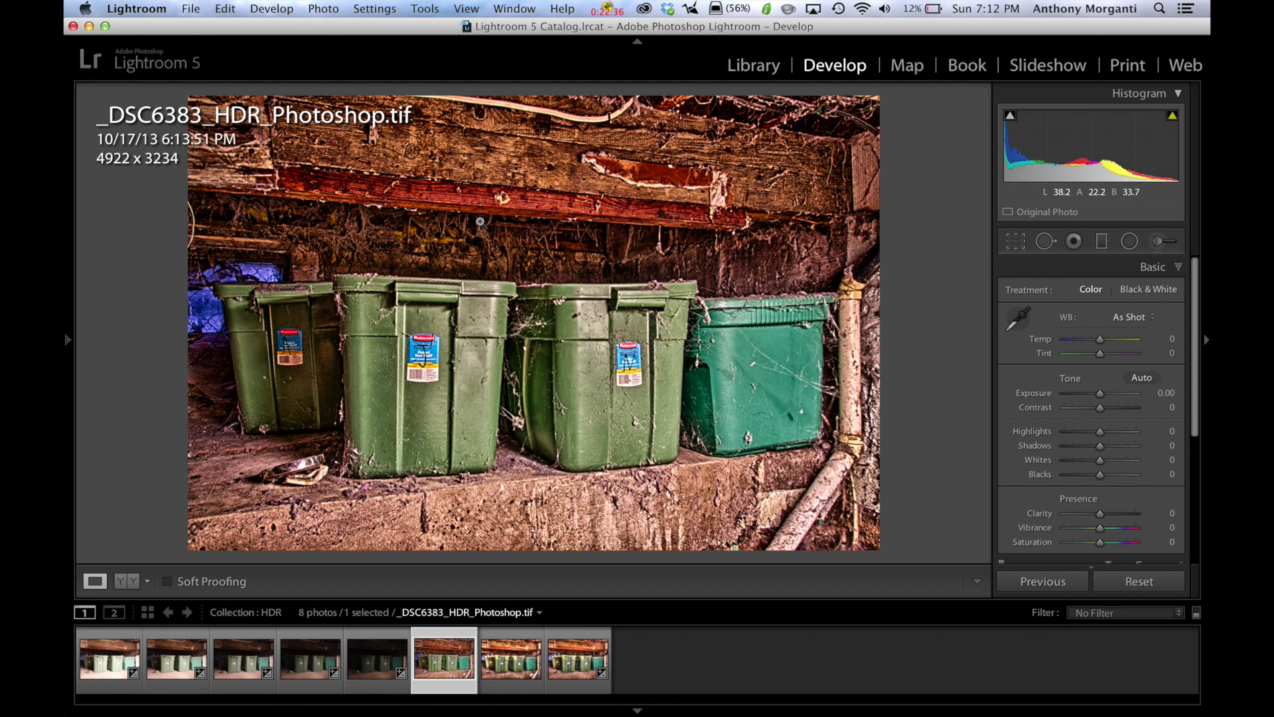
left_click(507, 646)
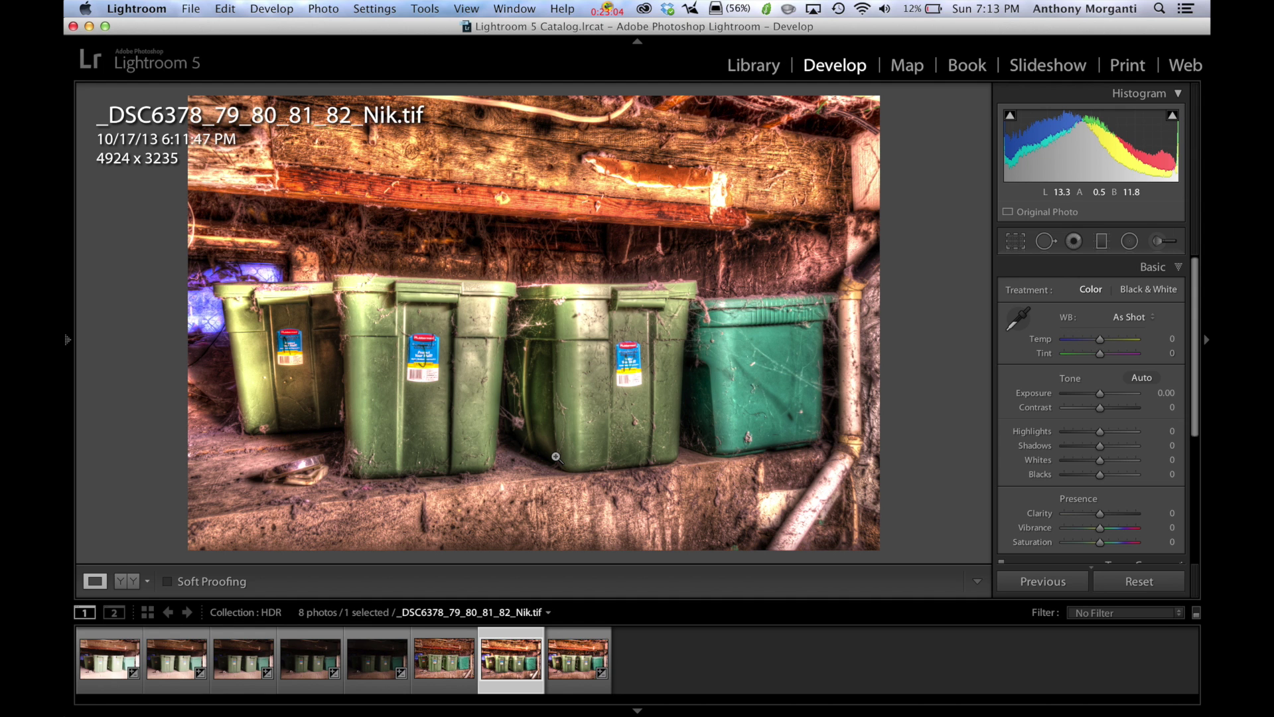
left_click(573, 664)
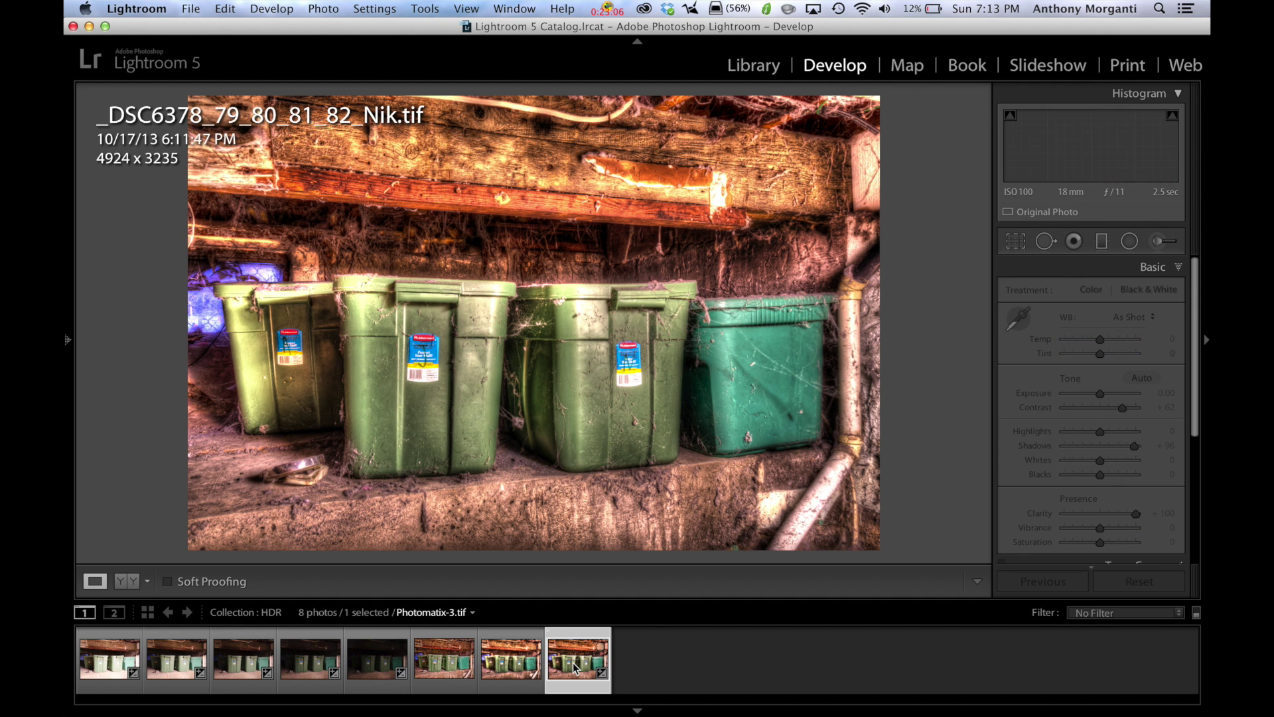